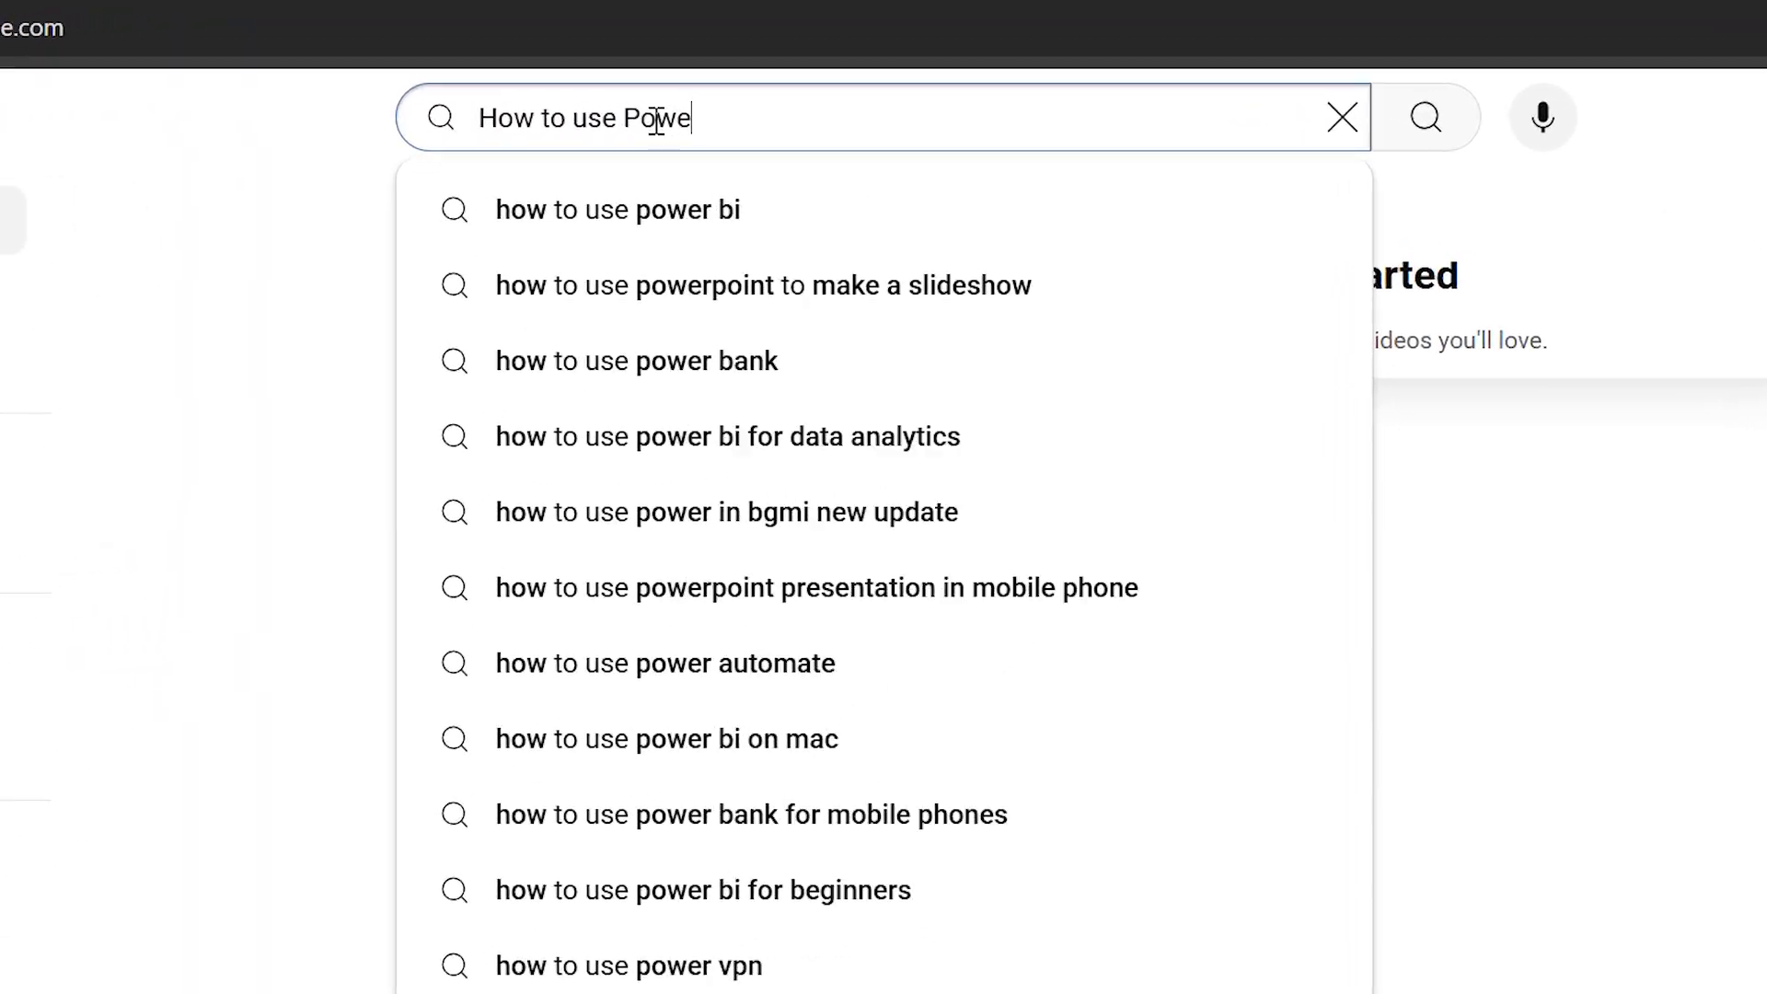
{"action": "type", "text": " BI on a Mac"}
Step: Bring up the Create page in My workspace with data source options for a new report
{"action": "key", "text": "Return"}
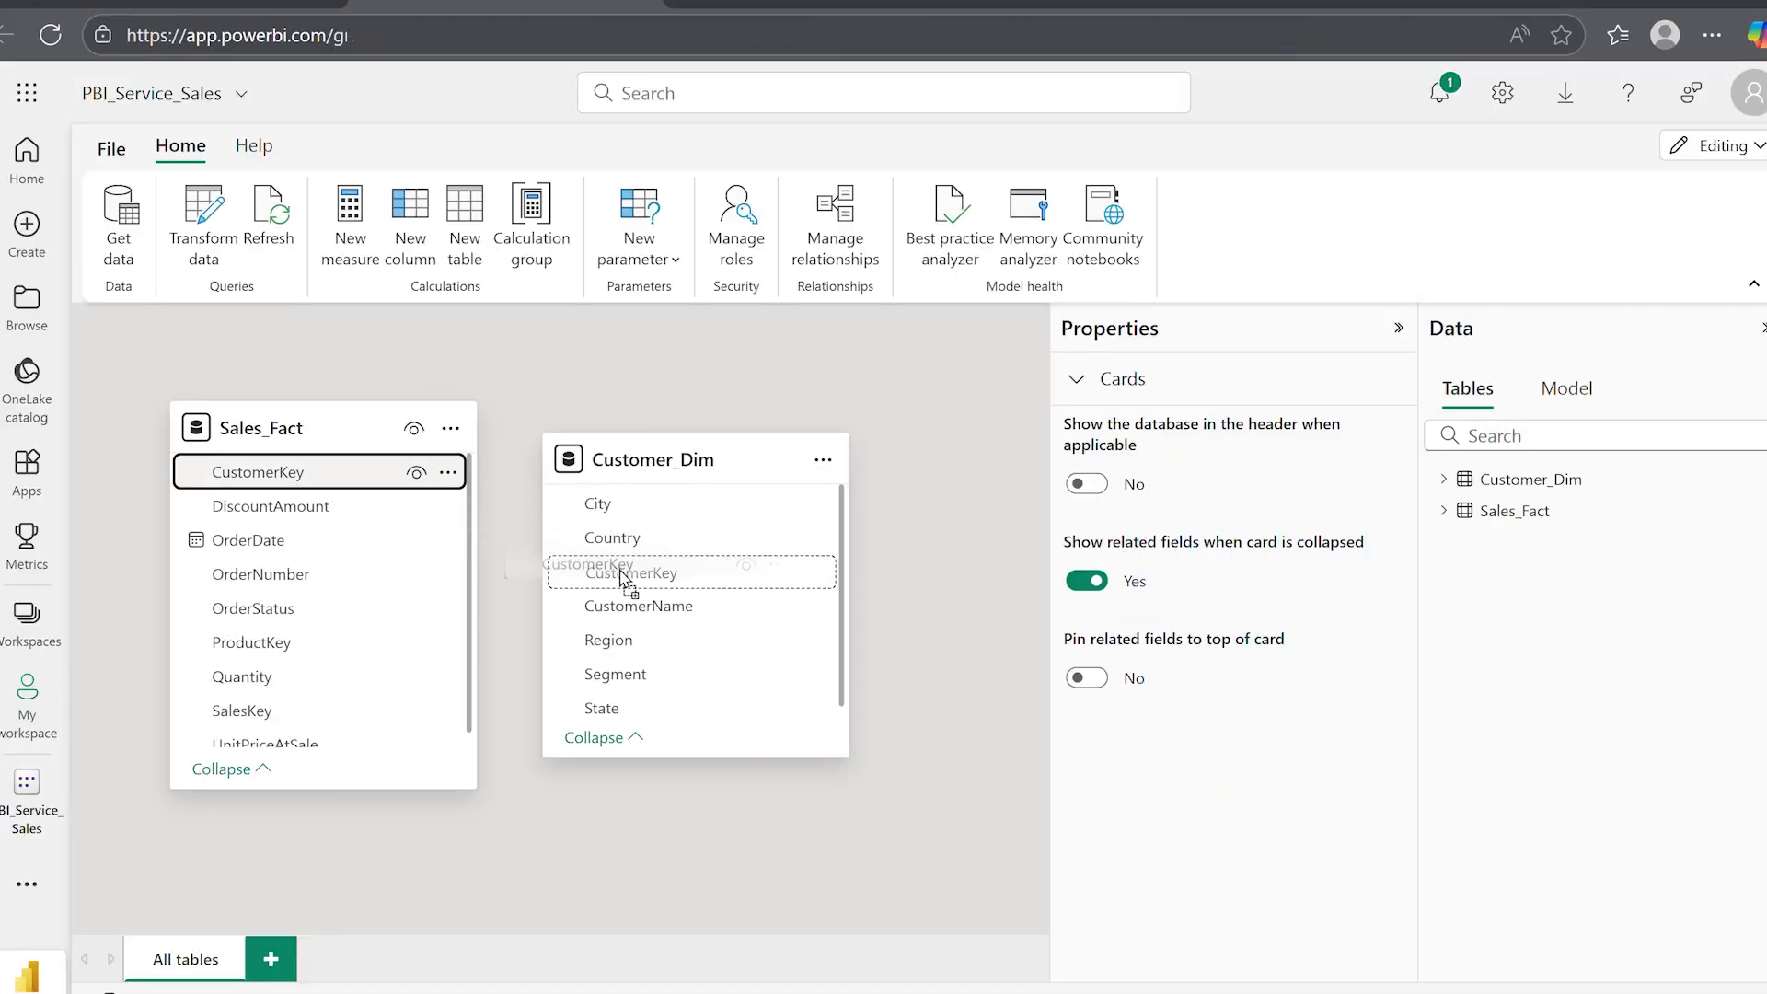
{"action": "left_click_drag", "start_coordinate": [622, 577], "coordinate": [622, 578]}
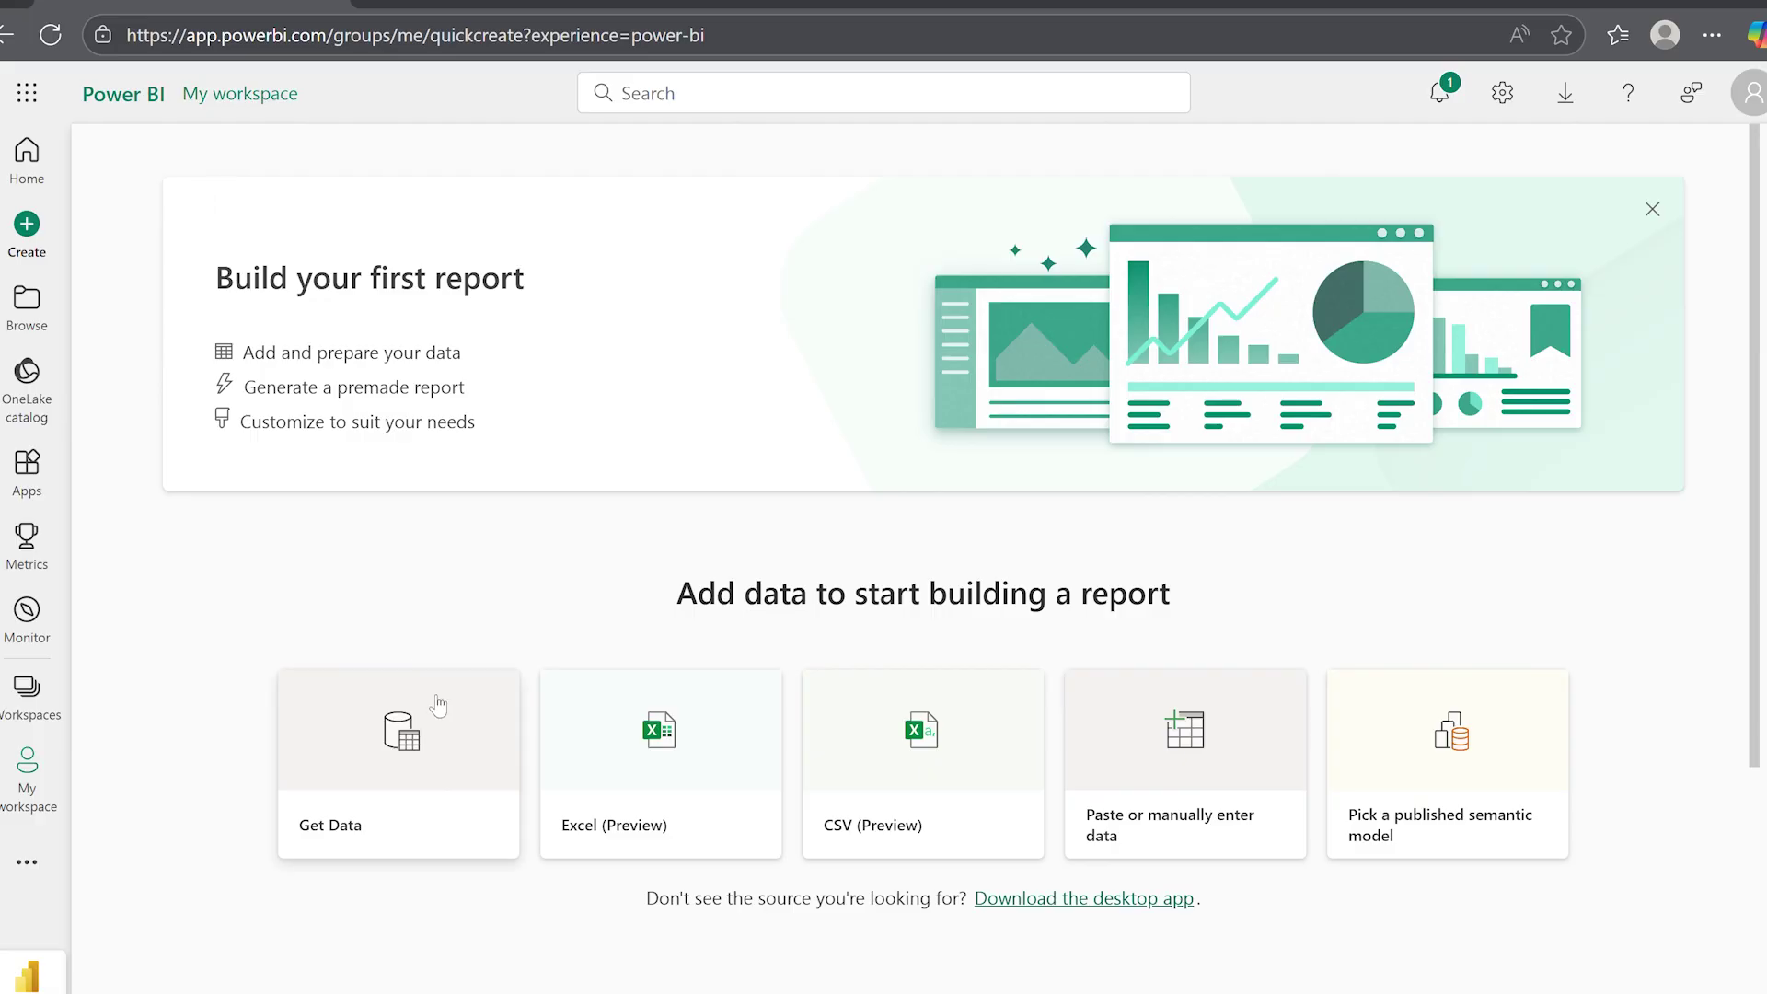
Step: Choose an uploaded Excel workbook as the data source from the full connector list
{"action": "left_click", "coordinate": [444, 716]}
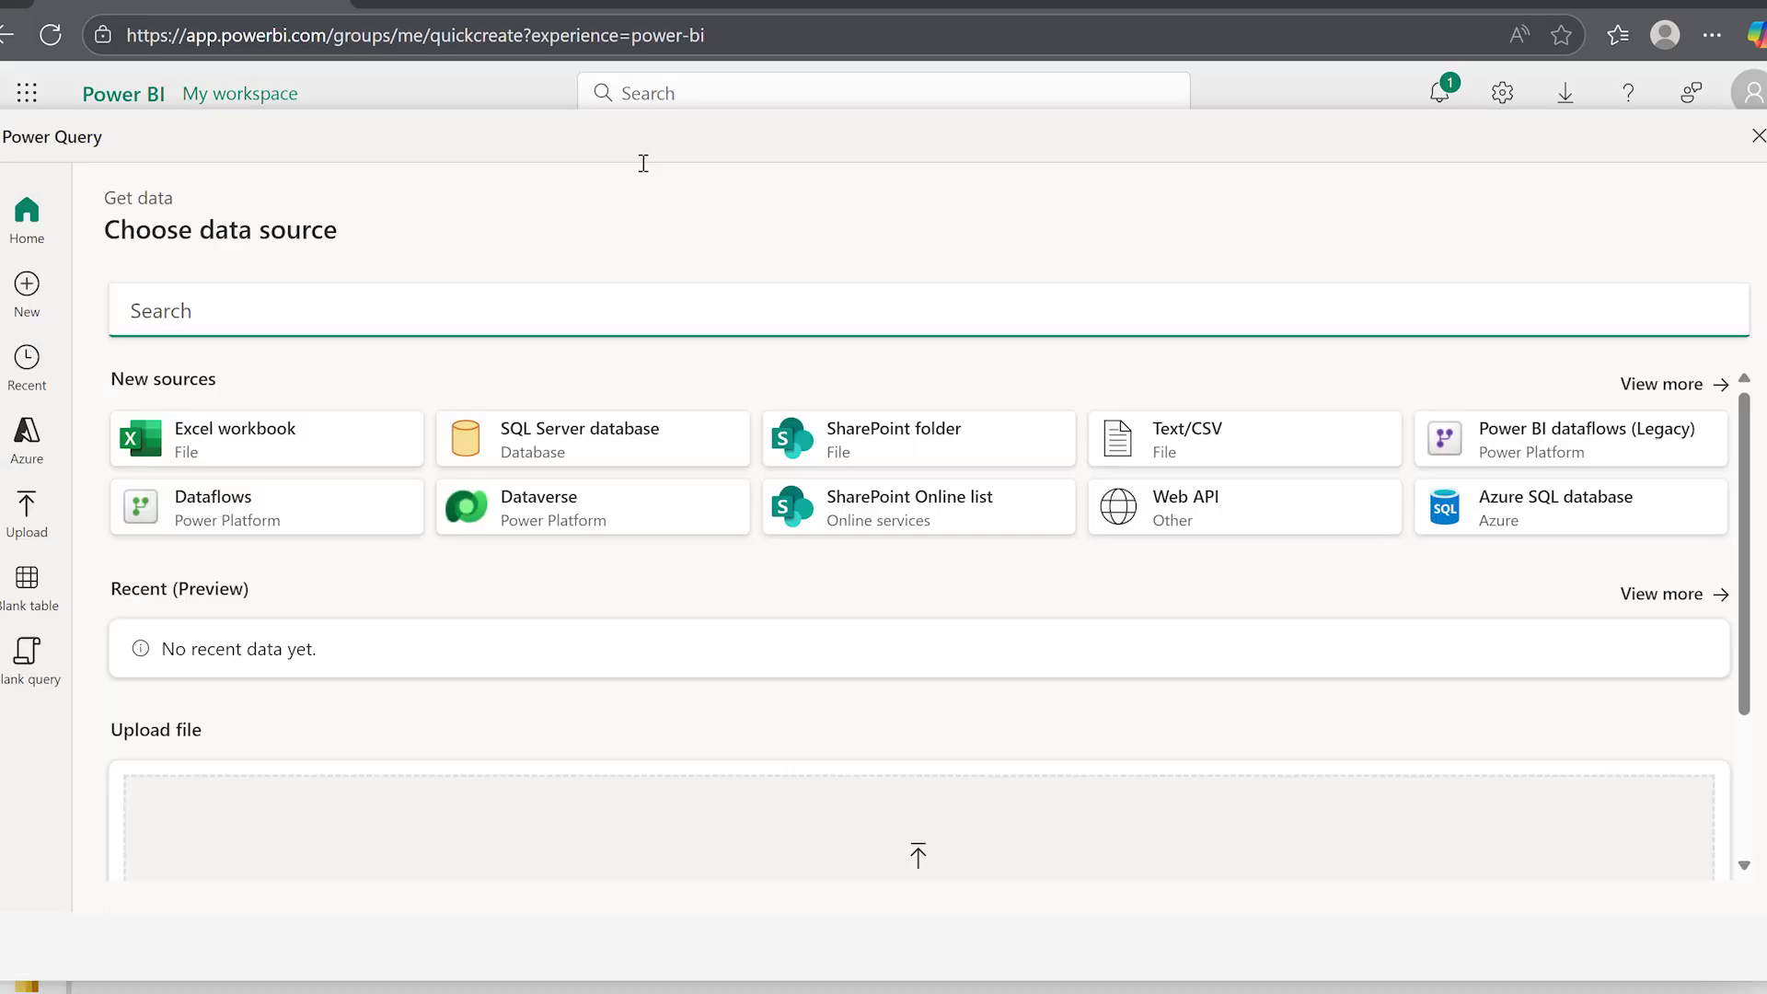
{"action": "left_click", "coordinate": [1657, 386]}
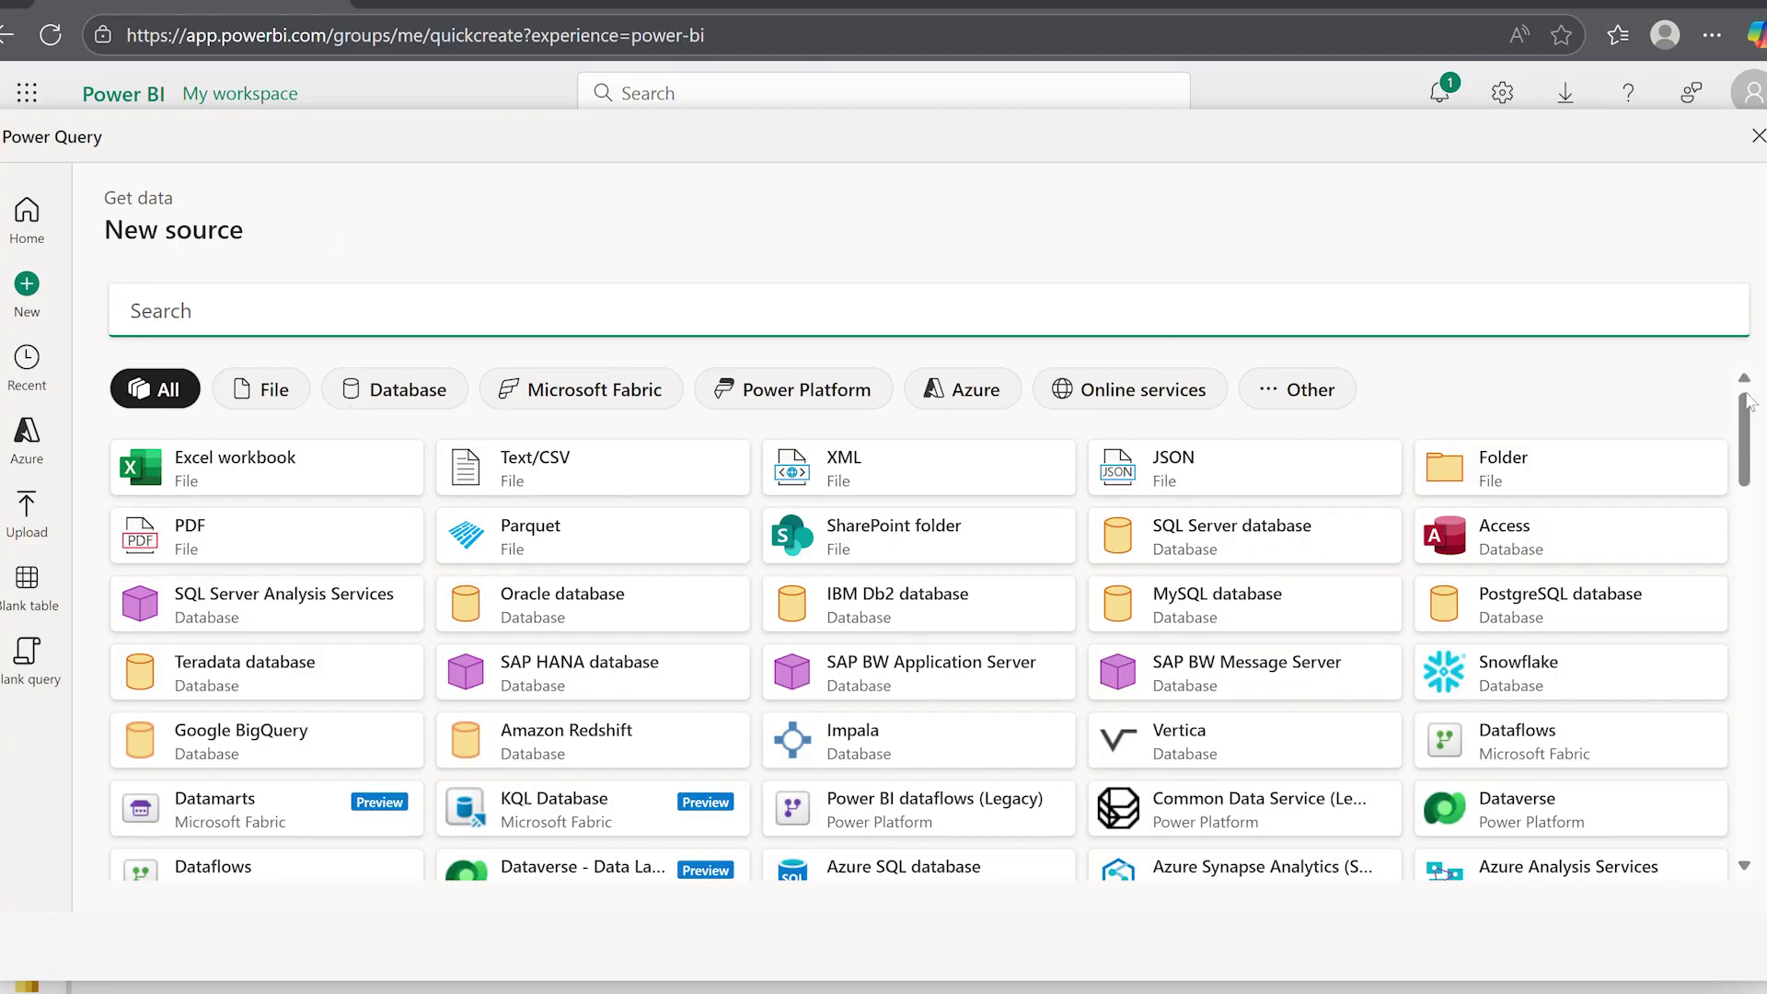
{"action": "left_click_drag", "start_coordinate": [1745, 402], "coordinate": [1745, 529]}
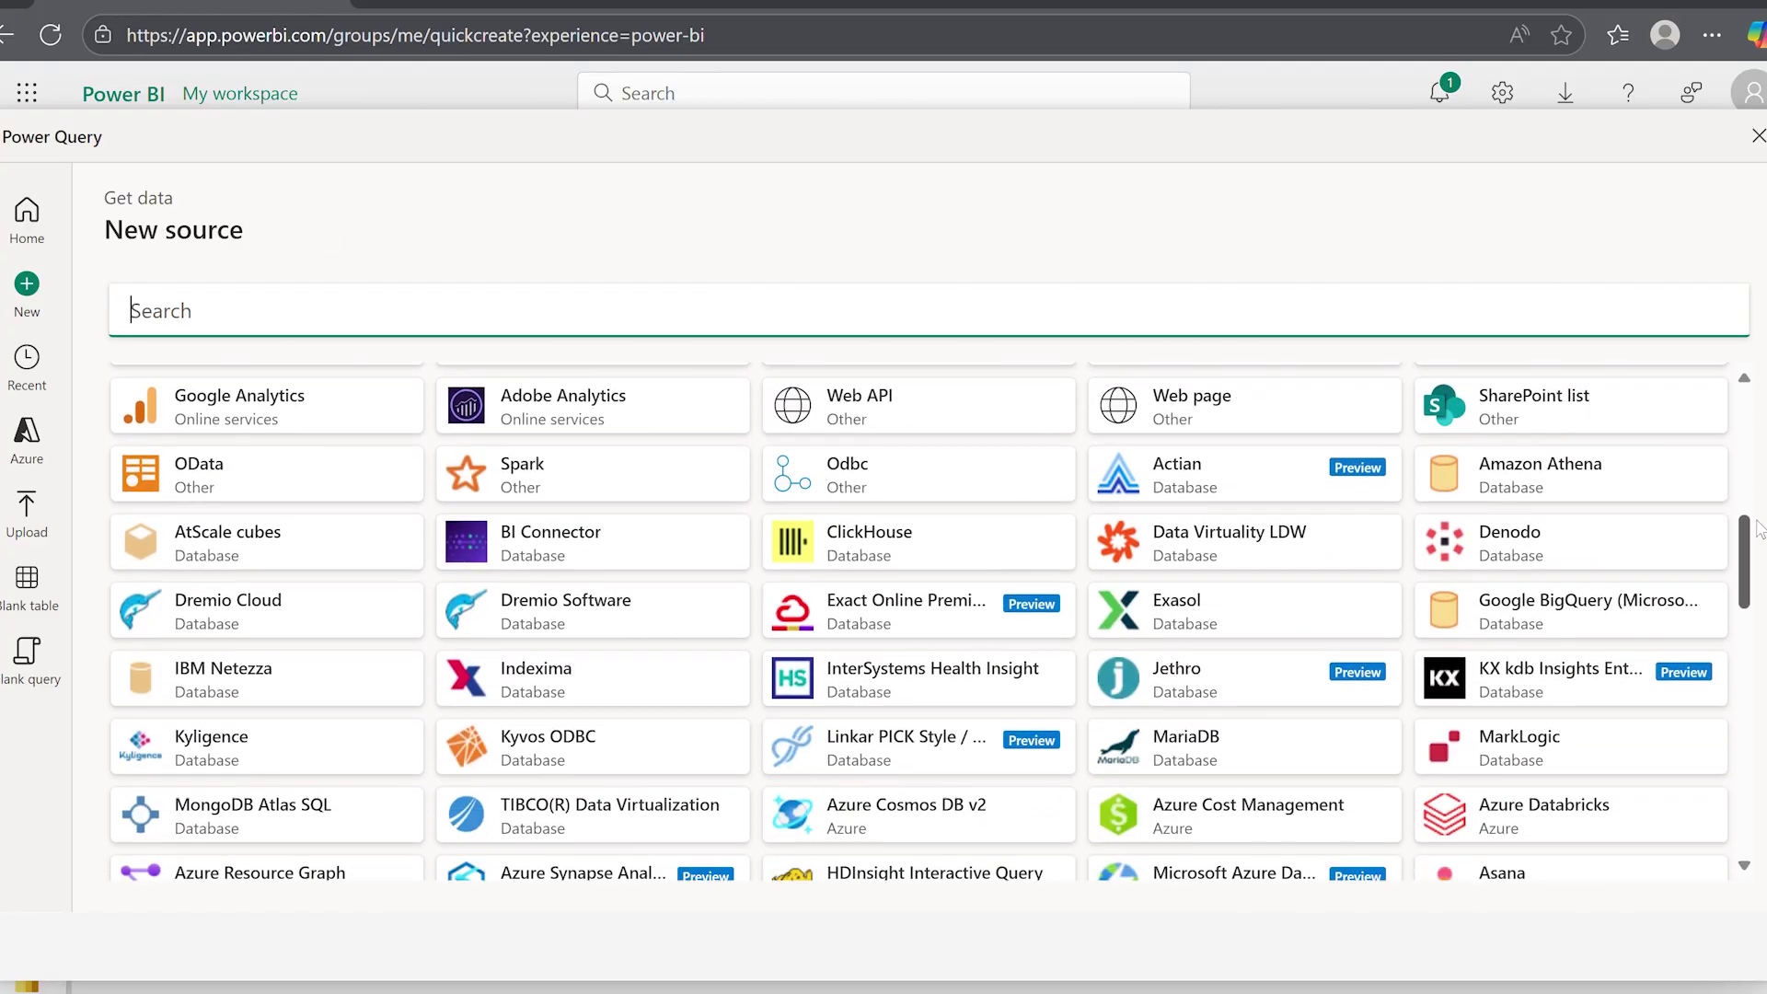
{"action": "scroll", "coordinate": [1760, 528], "scroll_direction": "down", "scroll_amount": 1}
{"action": "scroll", "coordinate": [1760, 529], "scroll_direction": "down", "scroll_amount": 1}
{"action": "scroll", "coordinate": [1761, 530], "scroll_direction": "down", "scroll_amount": 1}
{"action": "scroll", "coordinate": [1761, 528], "scroll_direction": "down", "scroll_amount": 1}
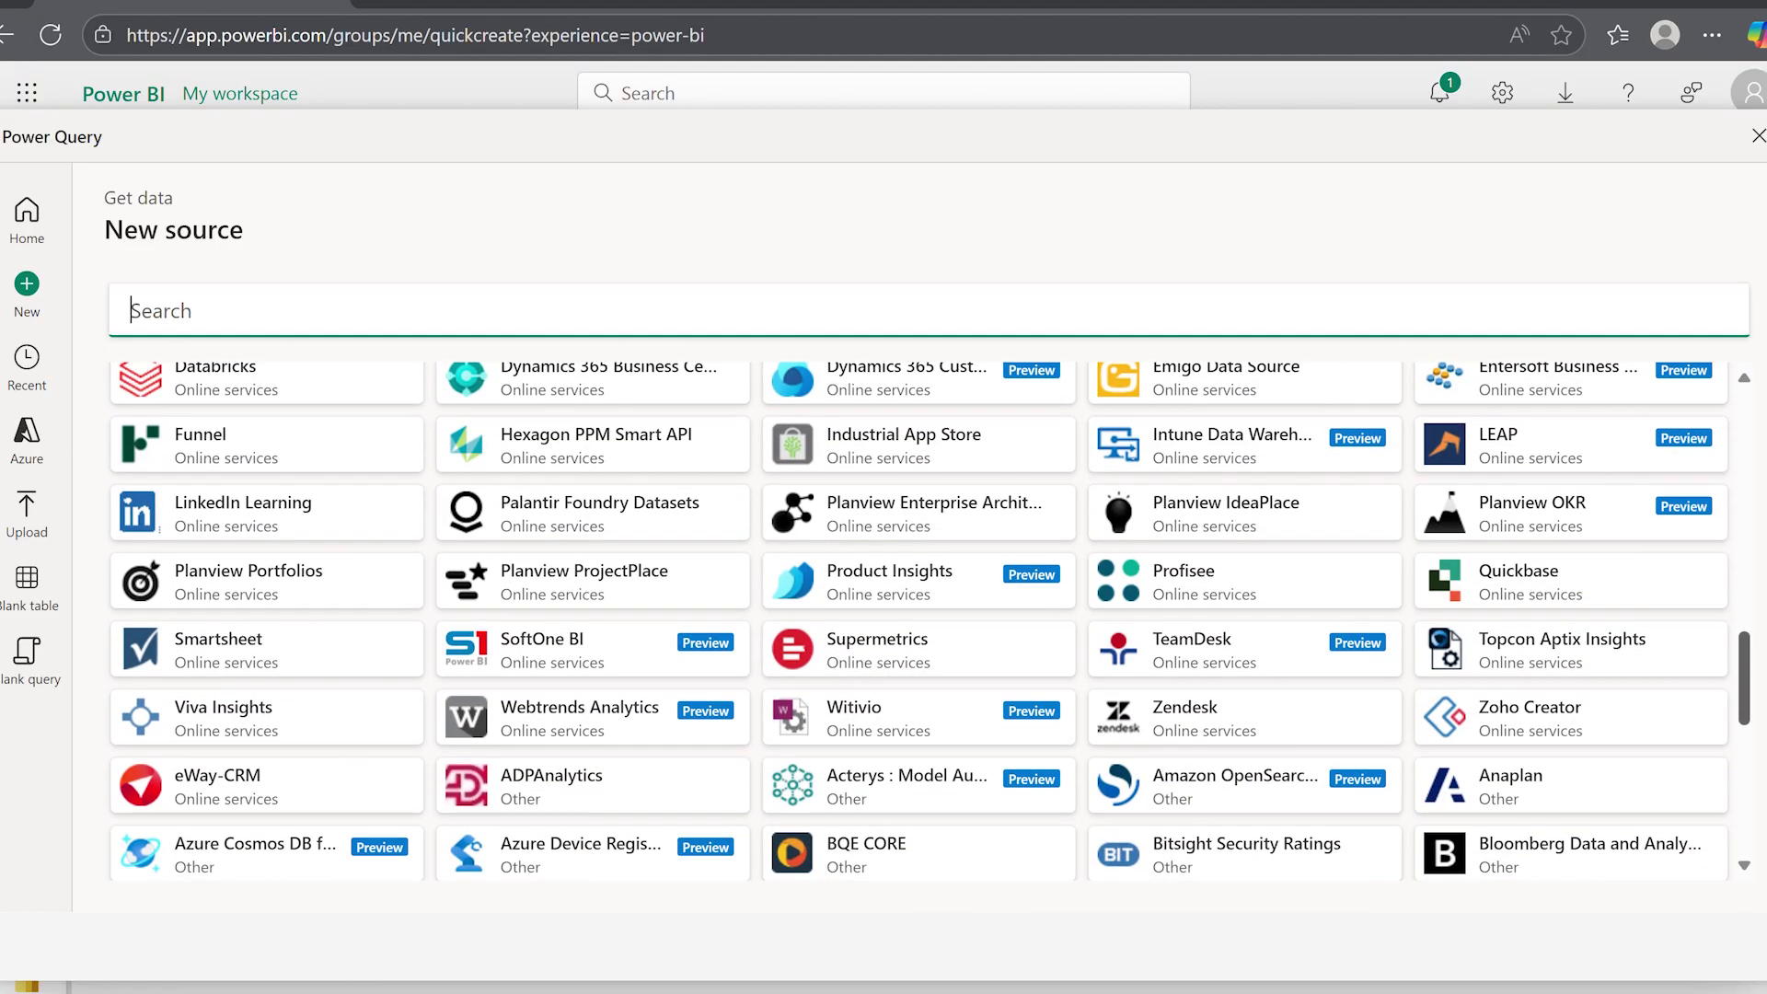
{"action": "left_click_drag", "start_coordinate": [1744, 662], "coordinate": [1742, 531]}
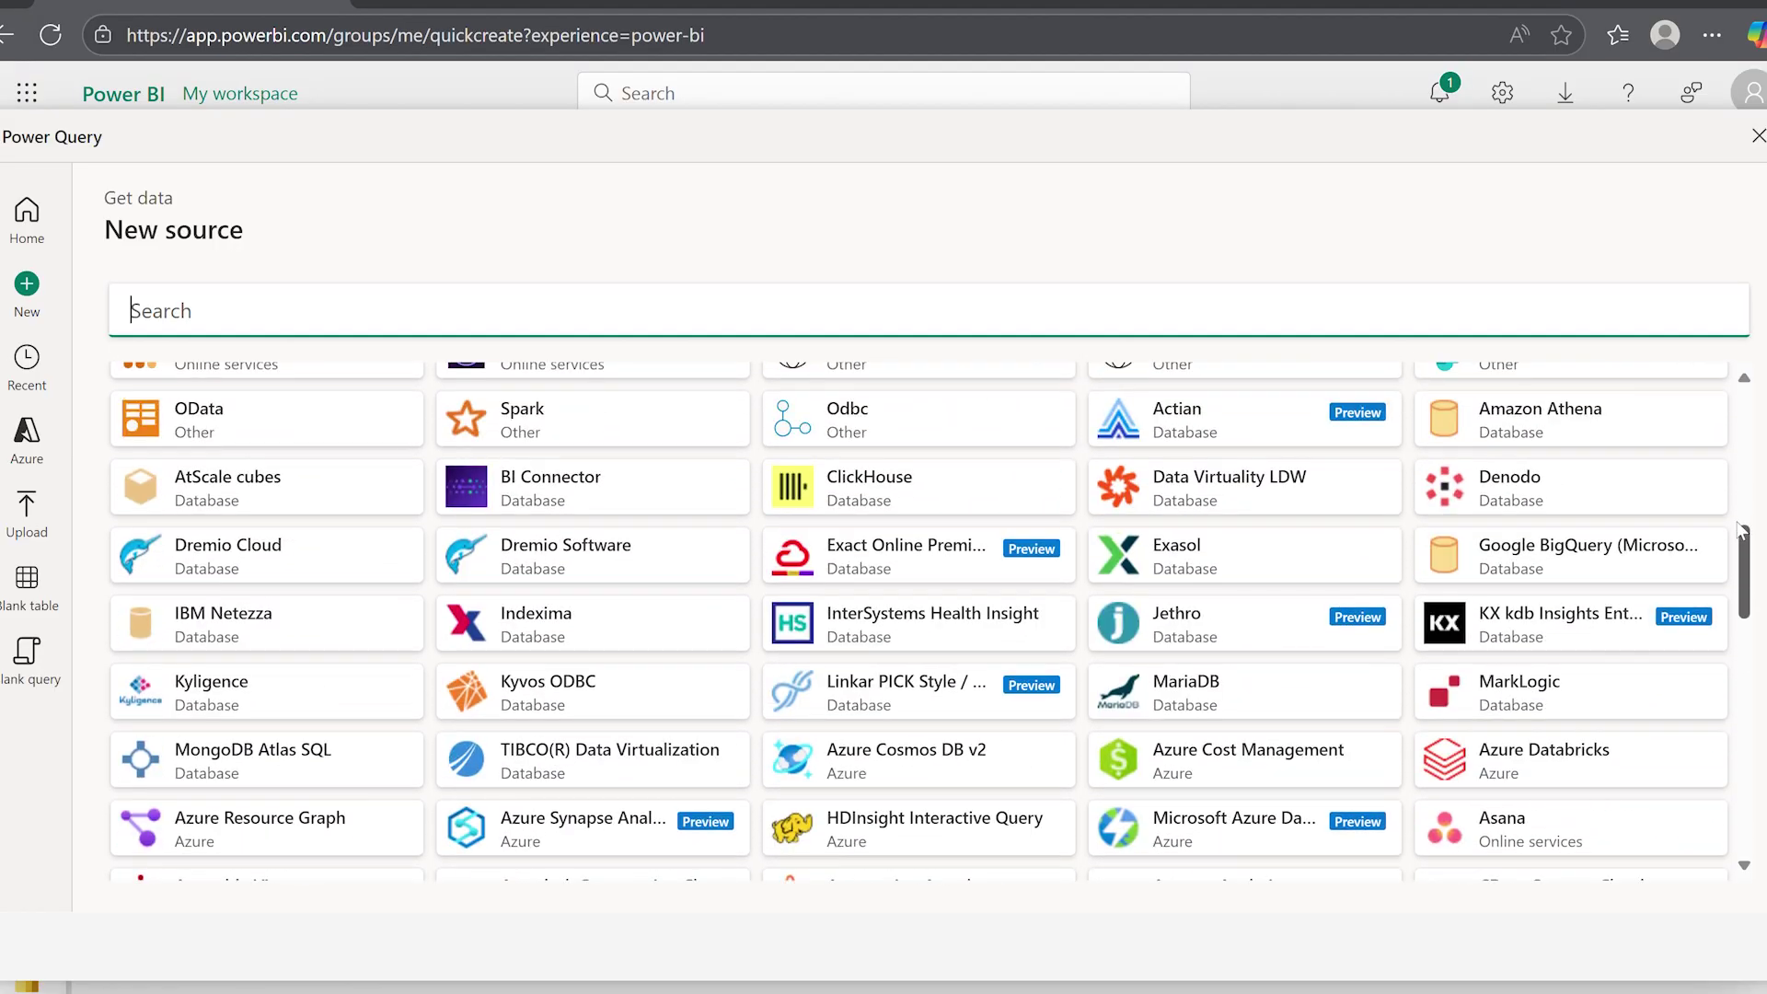
{"action": "scroll", "coordinate": [1741, 531], "scroll_direction": "up", "scroll_amount": 3}
{"action": "scroll", "coordinate": [1742, 531], "scroll_direction": "up", "scroll_amount": 3}
{"action": "scroll", "coordinate": [1742, 532], "scroll_direction": "up", "scroll_amount": 3}
{"action": "left_click", "coordinate": [253, 486]}
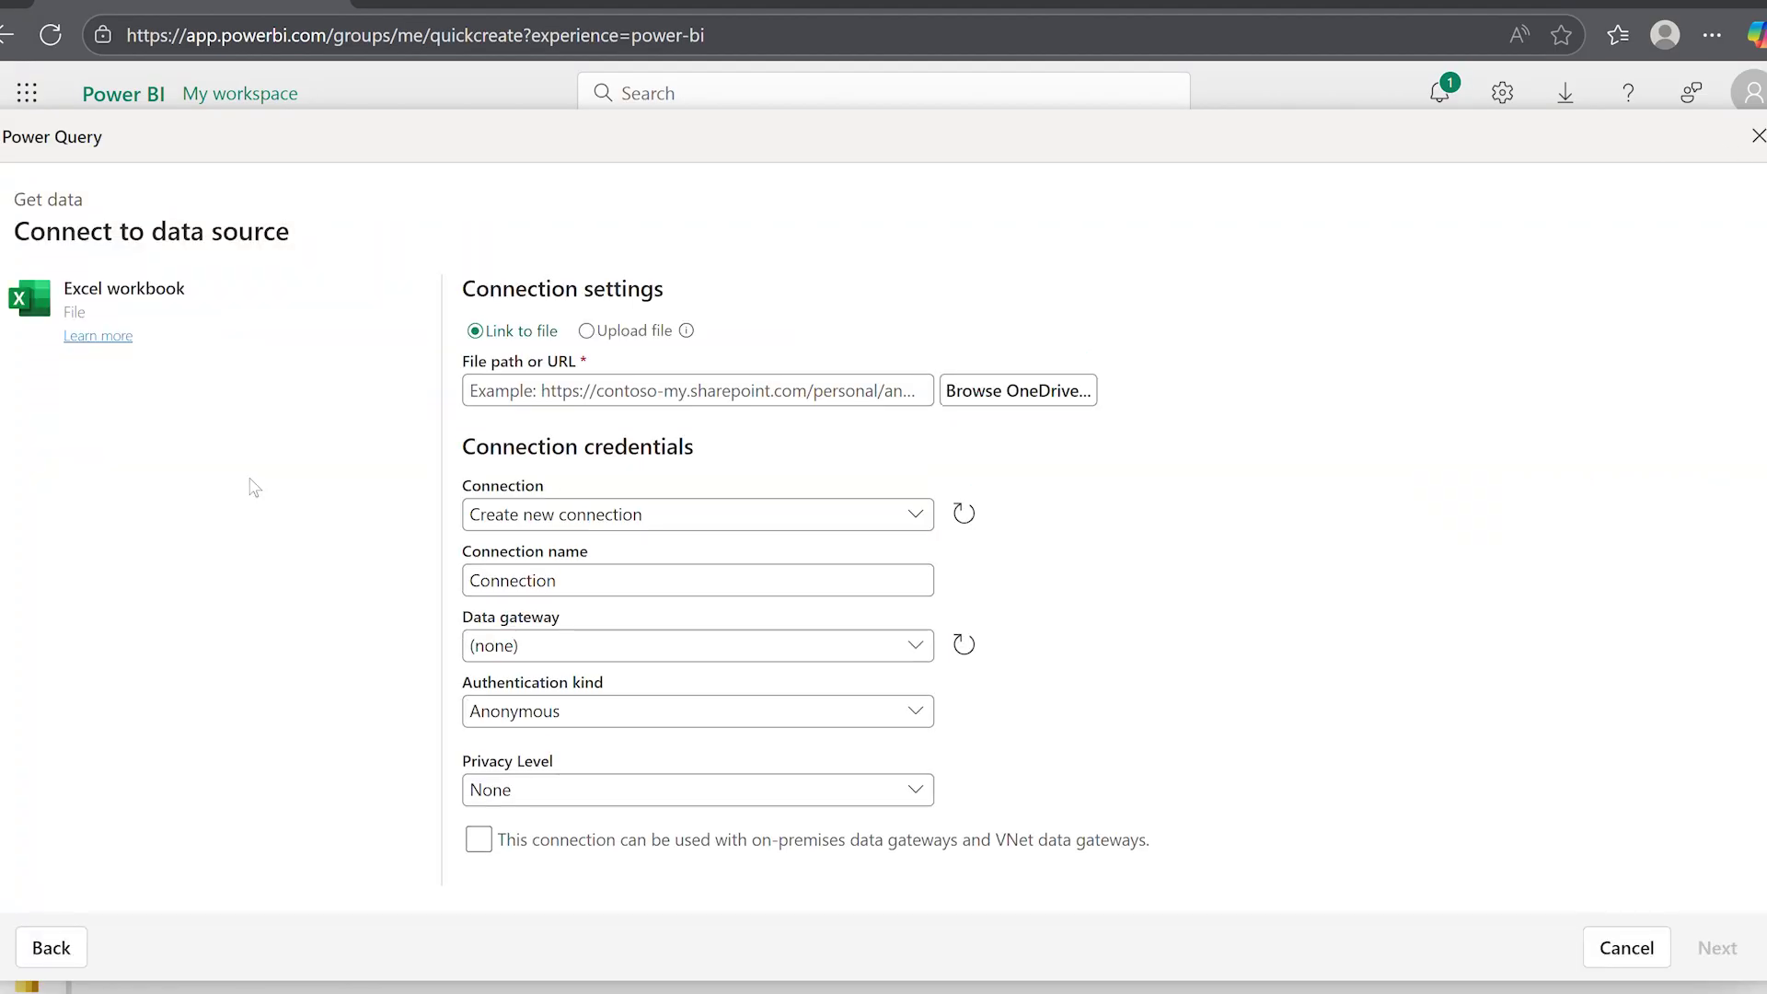
{"action": "left_click", "coordinate": [587, 331]}
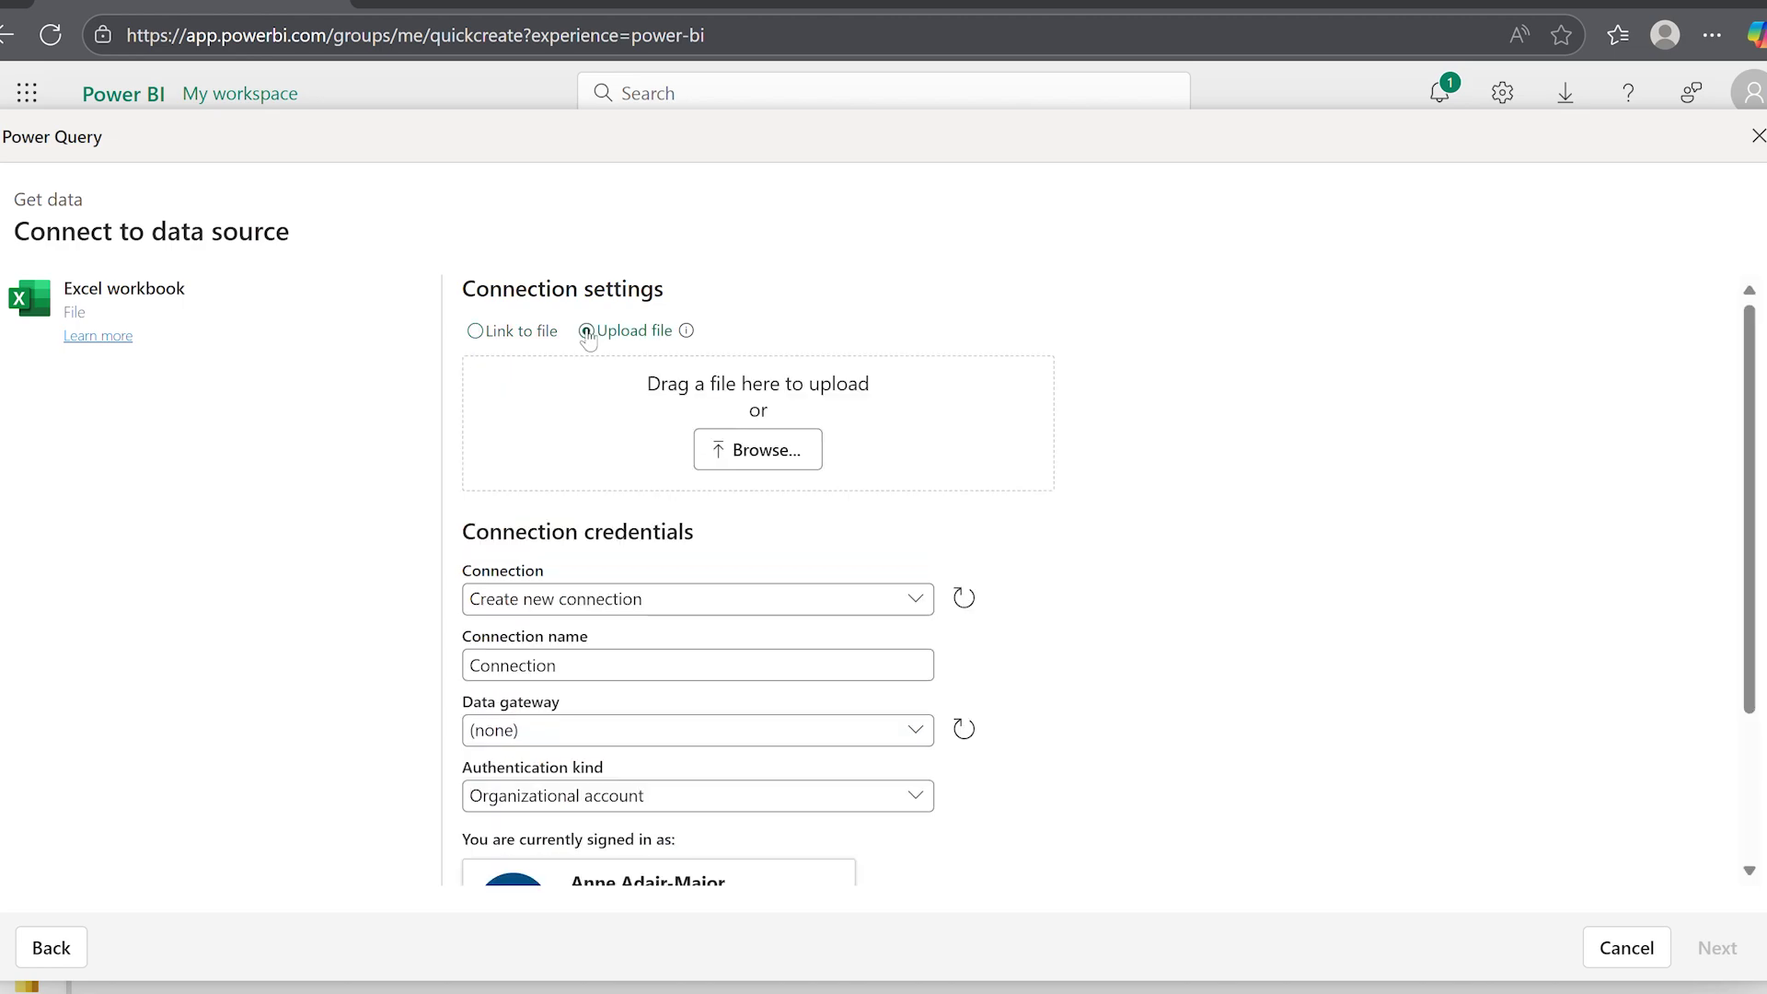
Step: Upload FactSales.xlsx, include its Sheet1 table, and start a report from it
{"action": "left_click", "coordinate": [766, 450]}
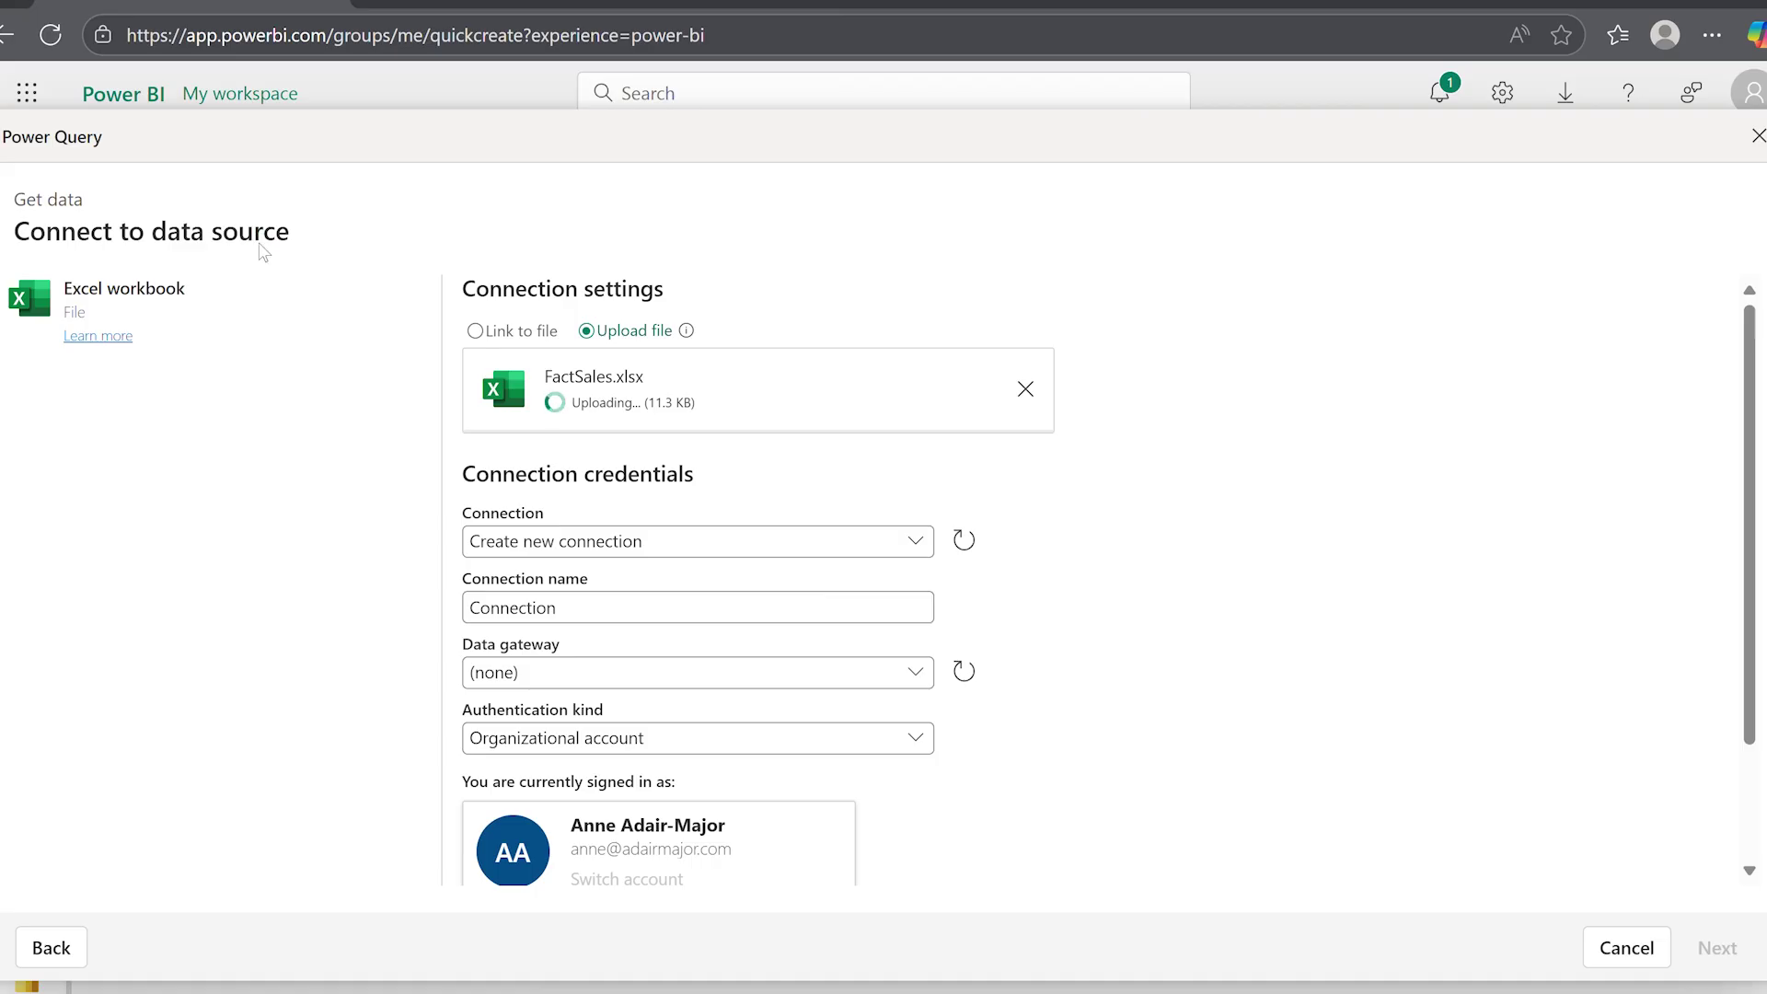
{"action": "left_click", "coordinate": [1716, 948]}
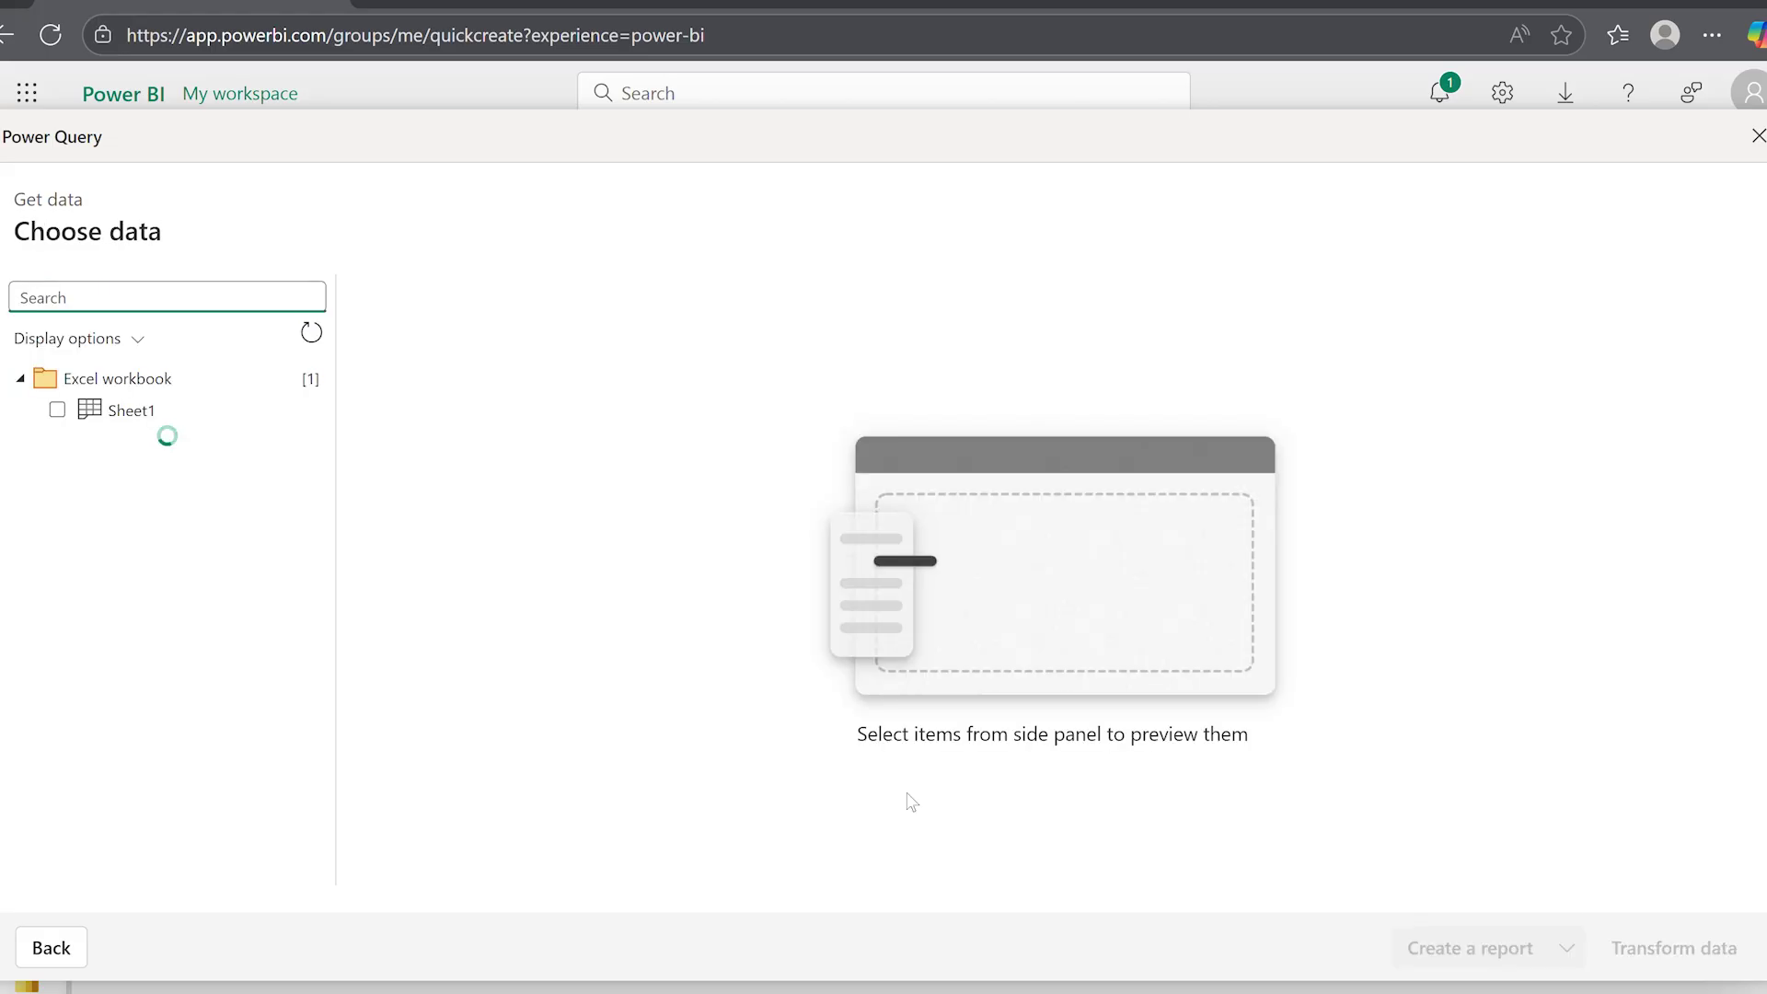
{"action": "left_click", "coordinate": [56, 410]}
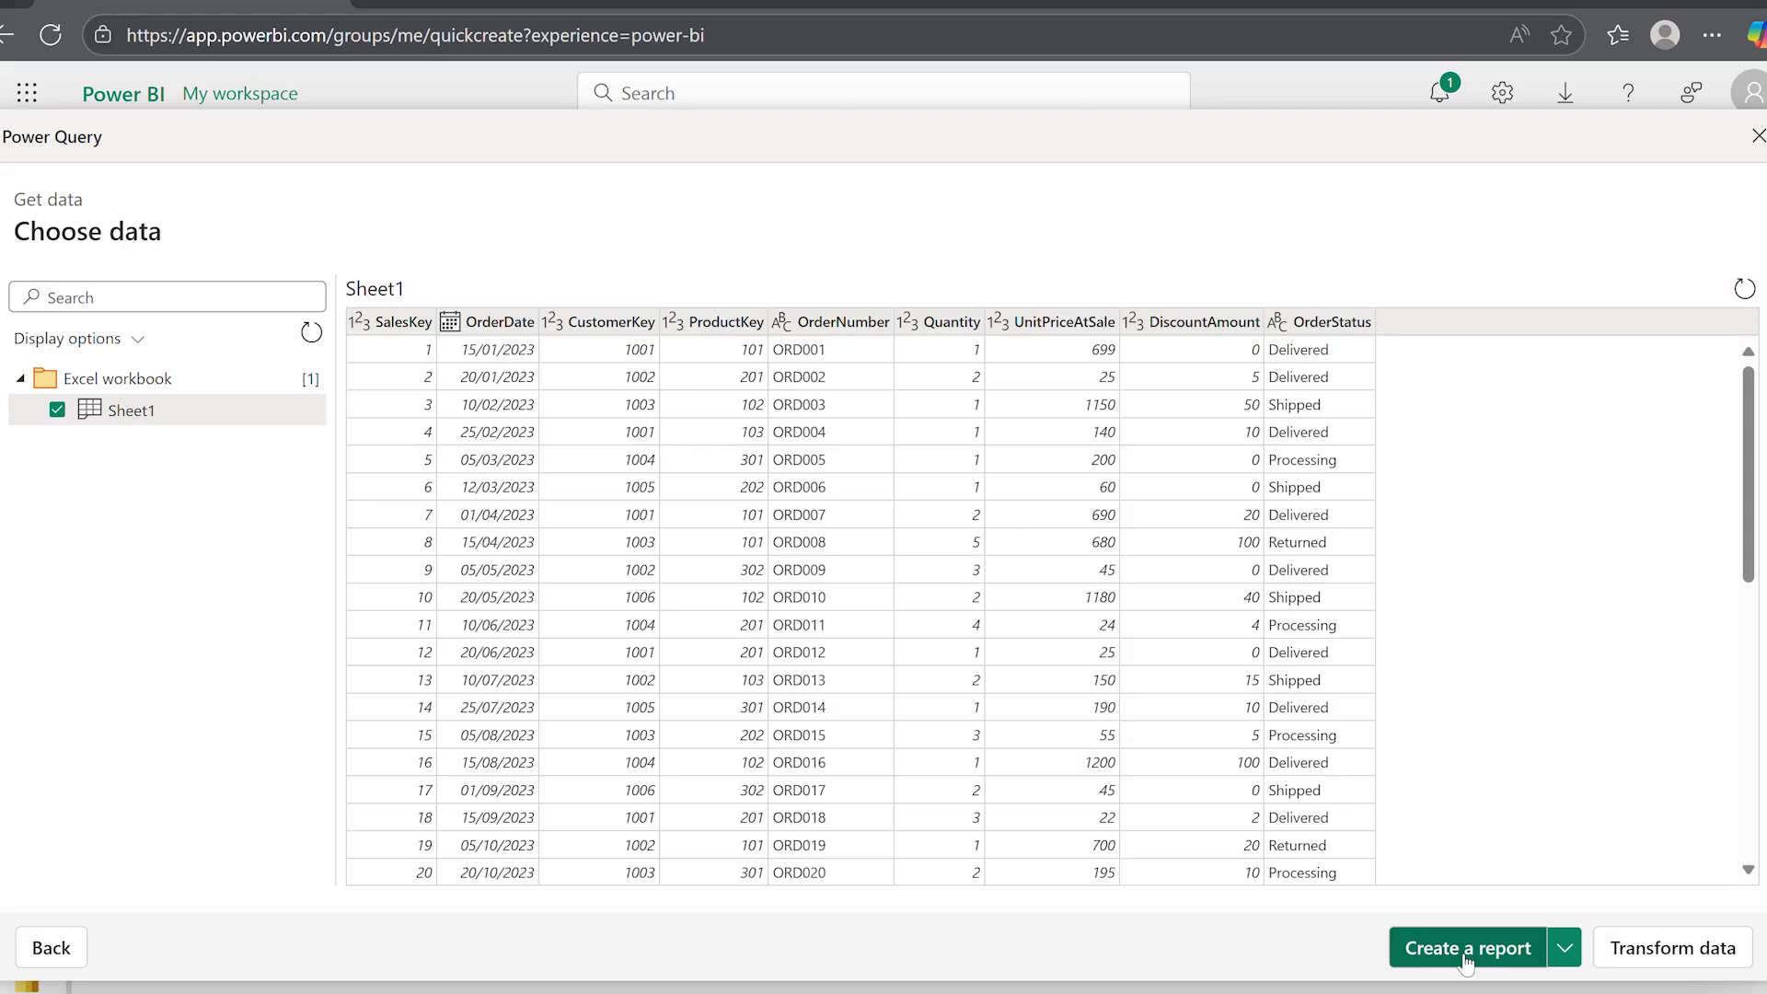
{"action": "left_click", "coordinate": [1464, 955]}
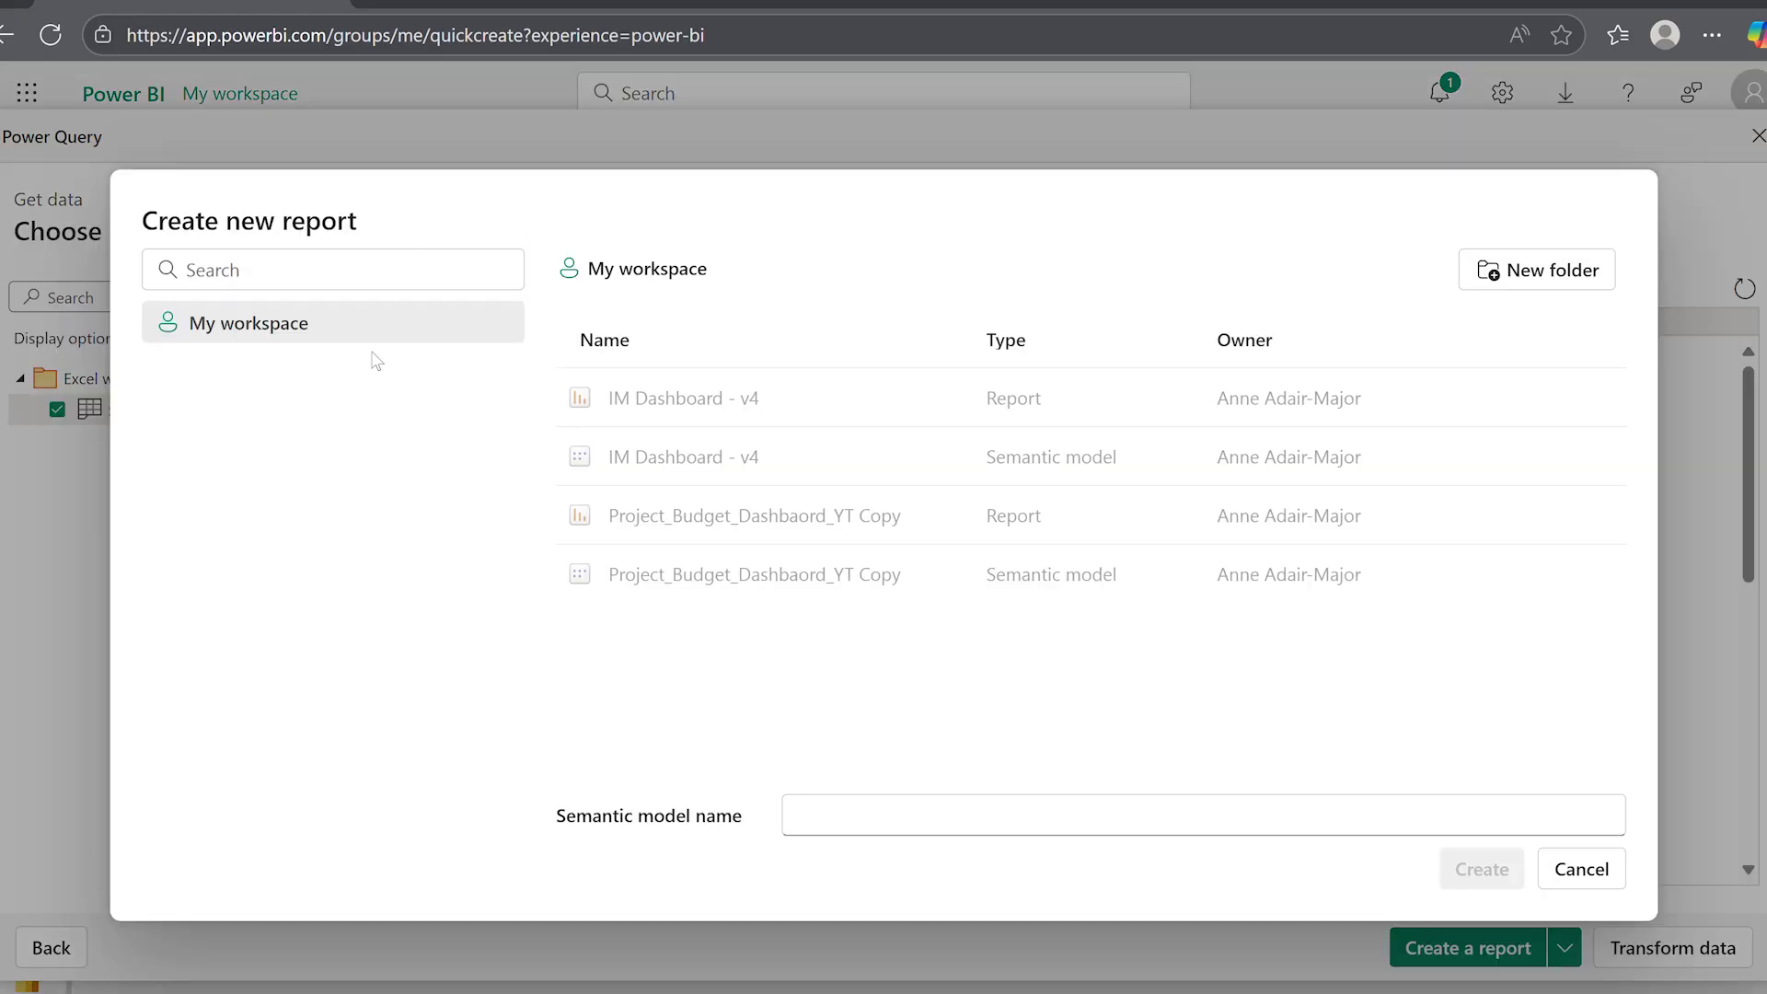
Step: Name the new semantic model PBI_Service_Sales and create the blank report
{"action": "left_click", "coordinate": [954, 816]}
{"action": "type", "text": "PBI_Service_Sales"}
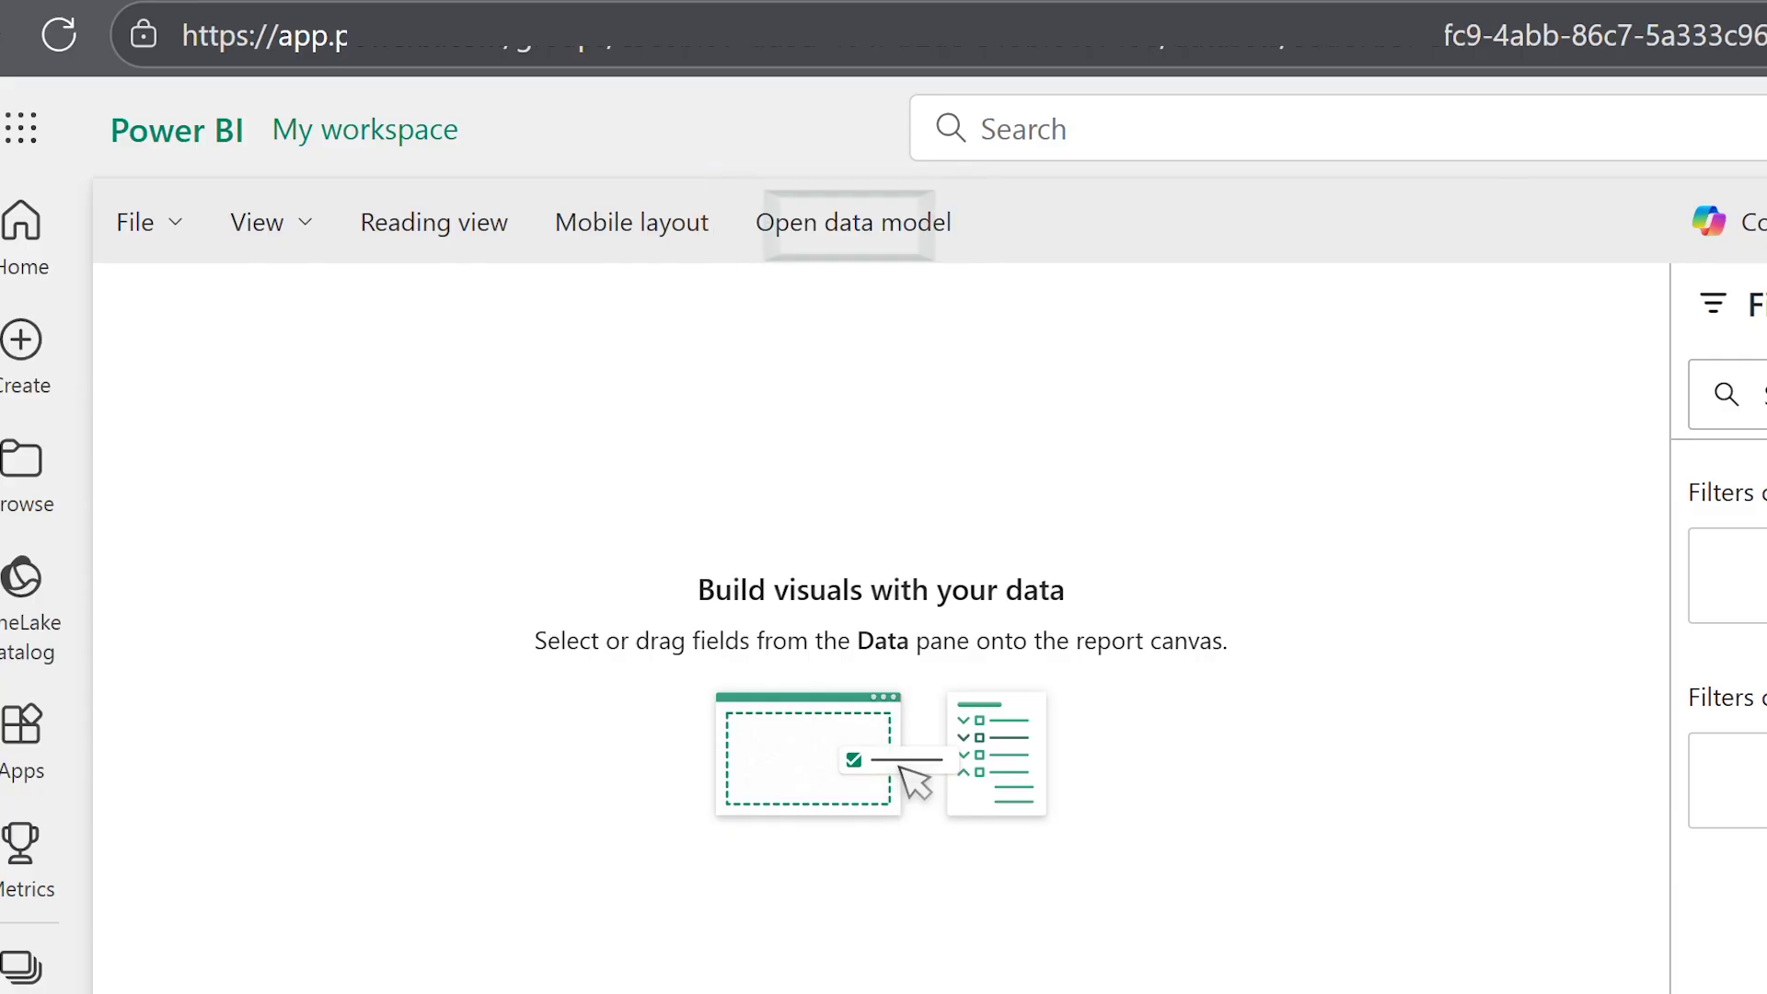
Step: Open the PBI_Service_Sales data model and switch it from Viewing to Editing mode
{"action": "left_click", "coordinate": [566, 150]}
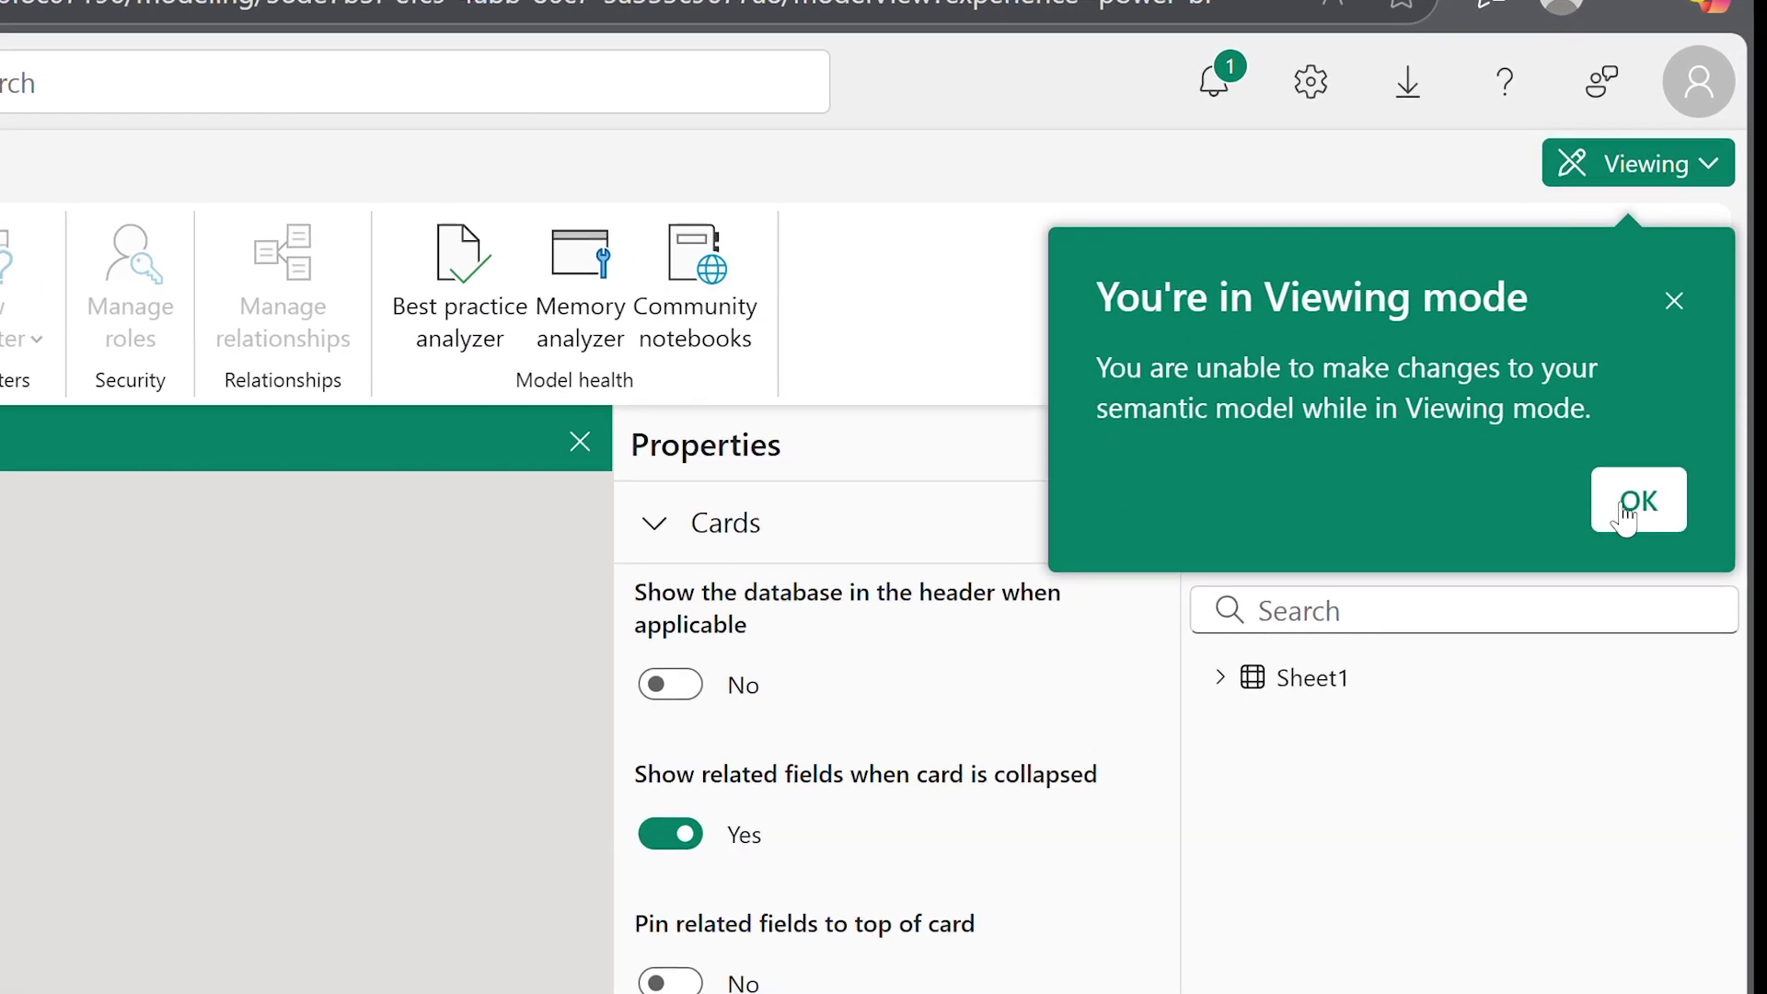
{"action": "left_click", "coordinate": [1711, 365]}
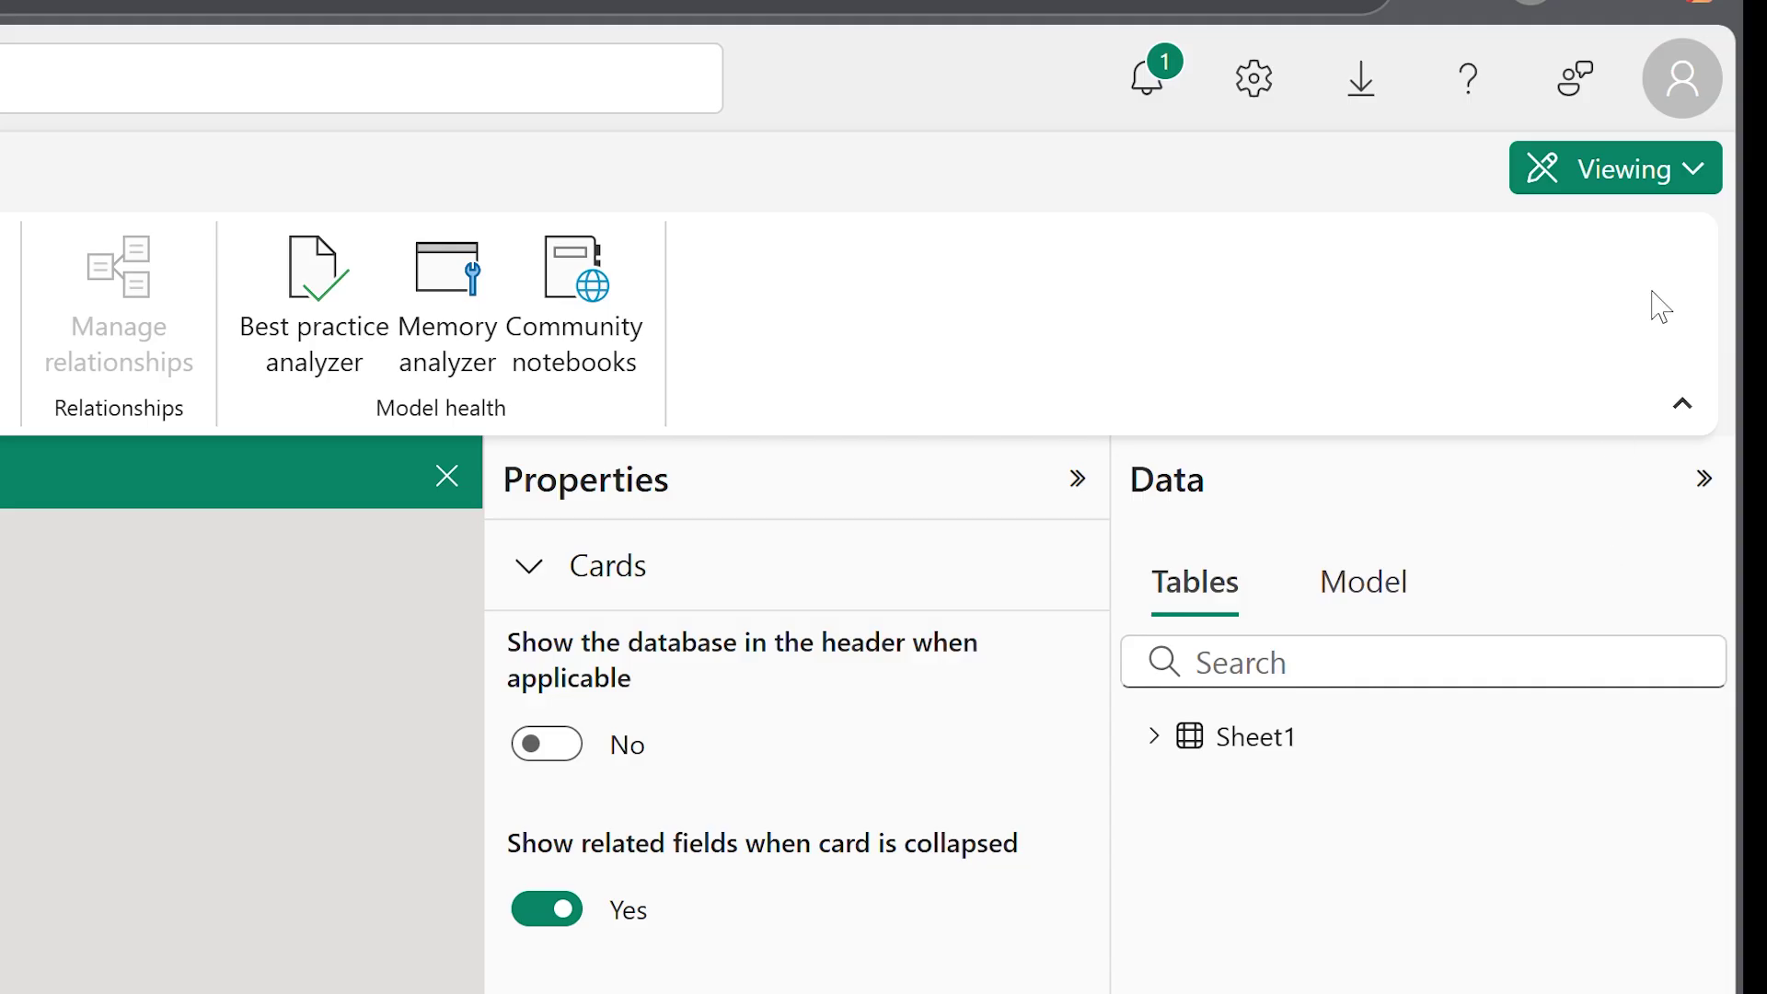
{"action": "left_click", "coordinate": [1651, 171]}
{"action": "left_click", "coordinate": [1650, 237]}
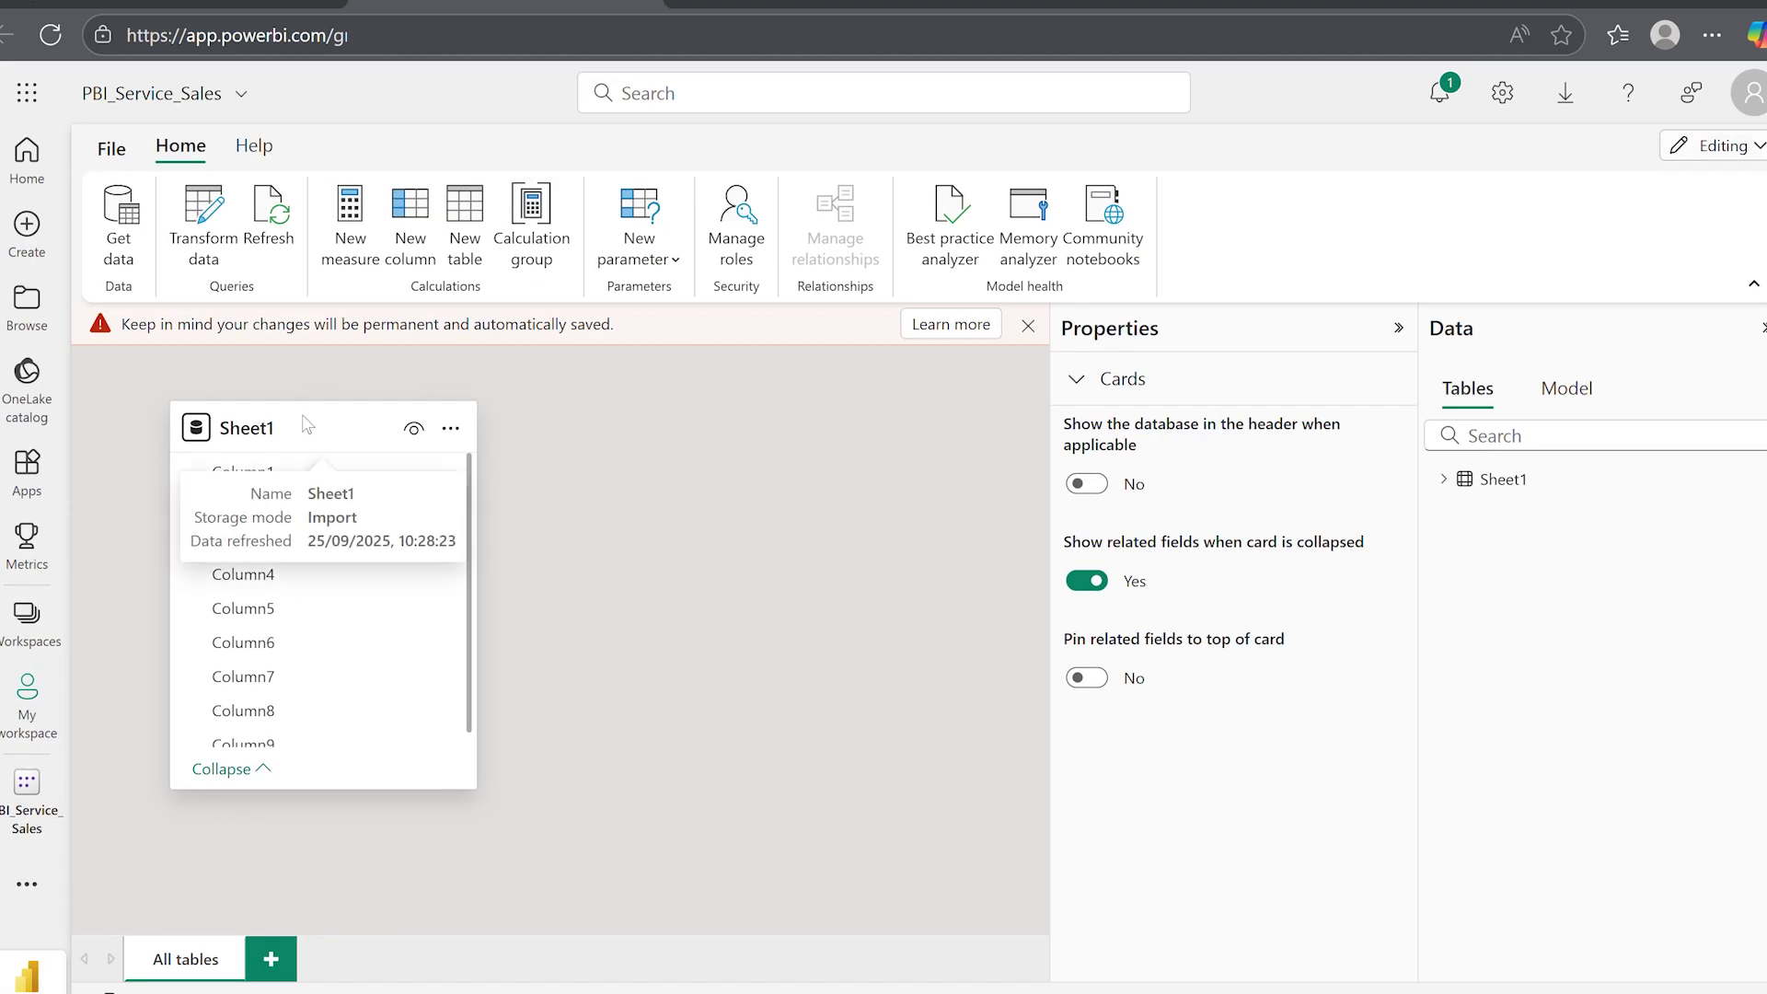
Step: Open Sheet1 in Power Query and bring up its header promotion options
{"action": "left_click", "coordinate": [306, 423]}
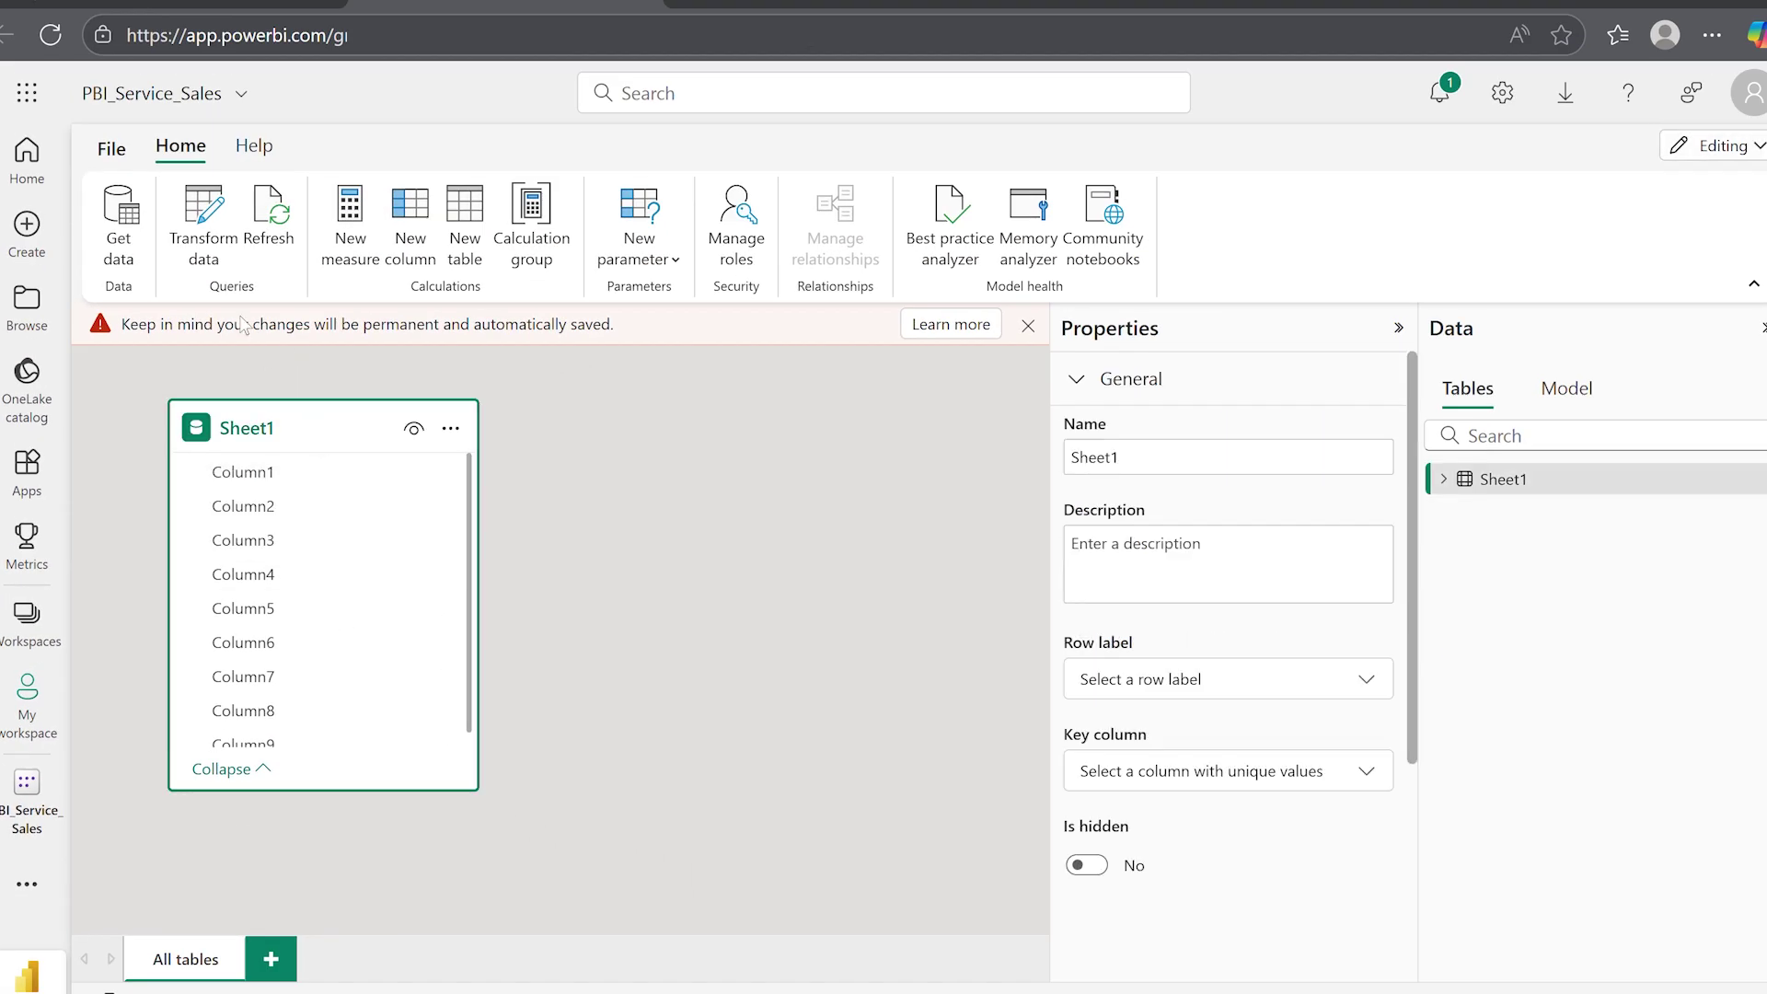
{"action": "left_click", "coordinate": [208, 245]}
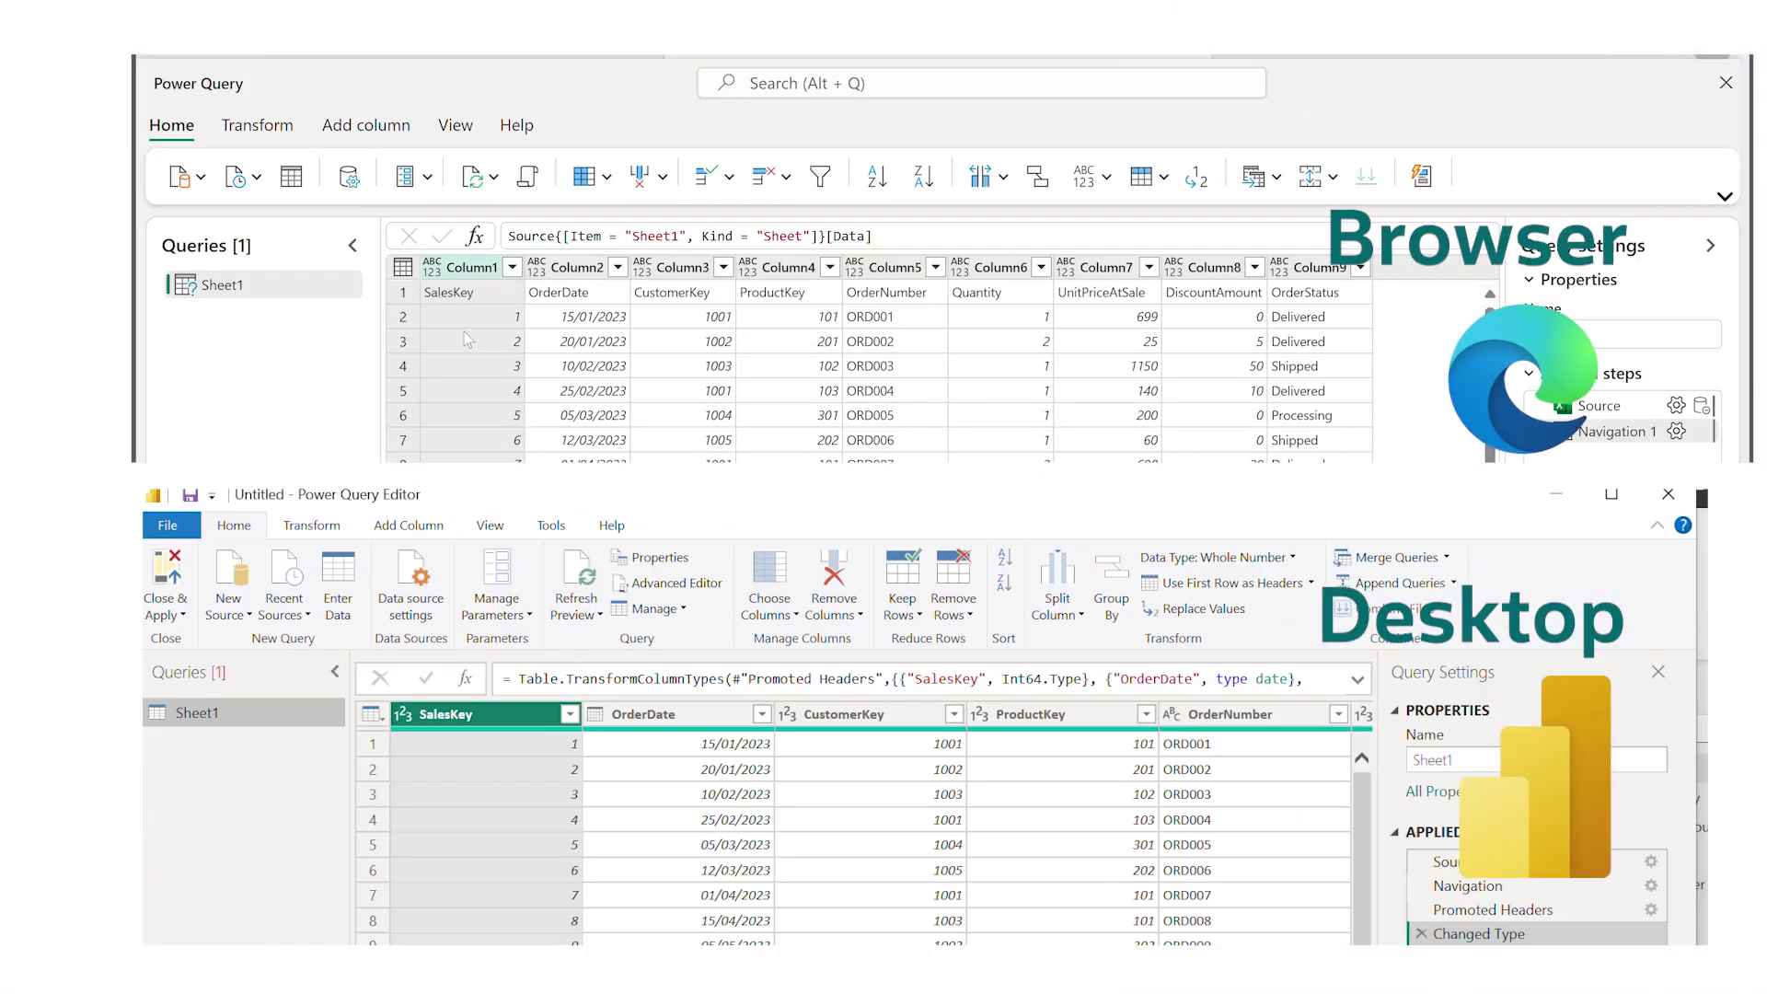
{"action": "left_click", "coordinate": [267, 126]}
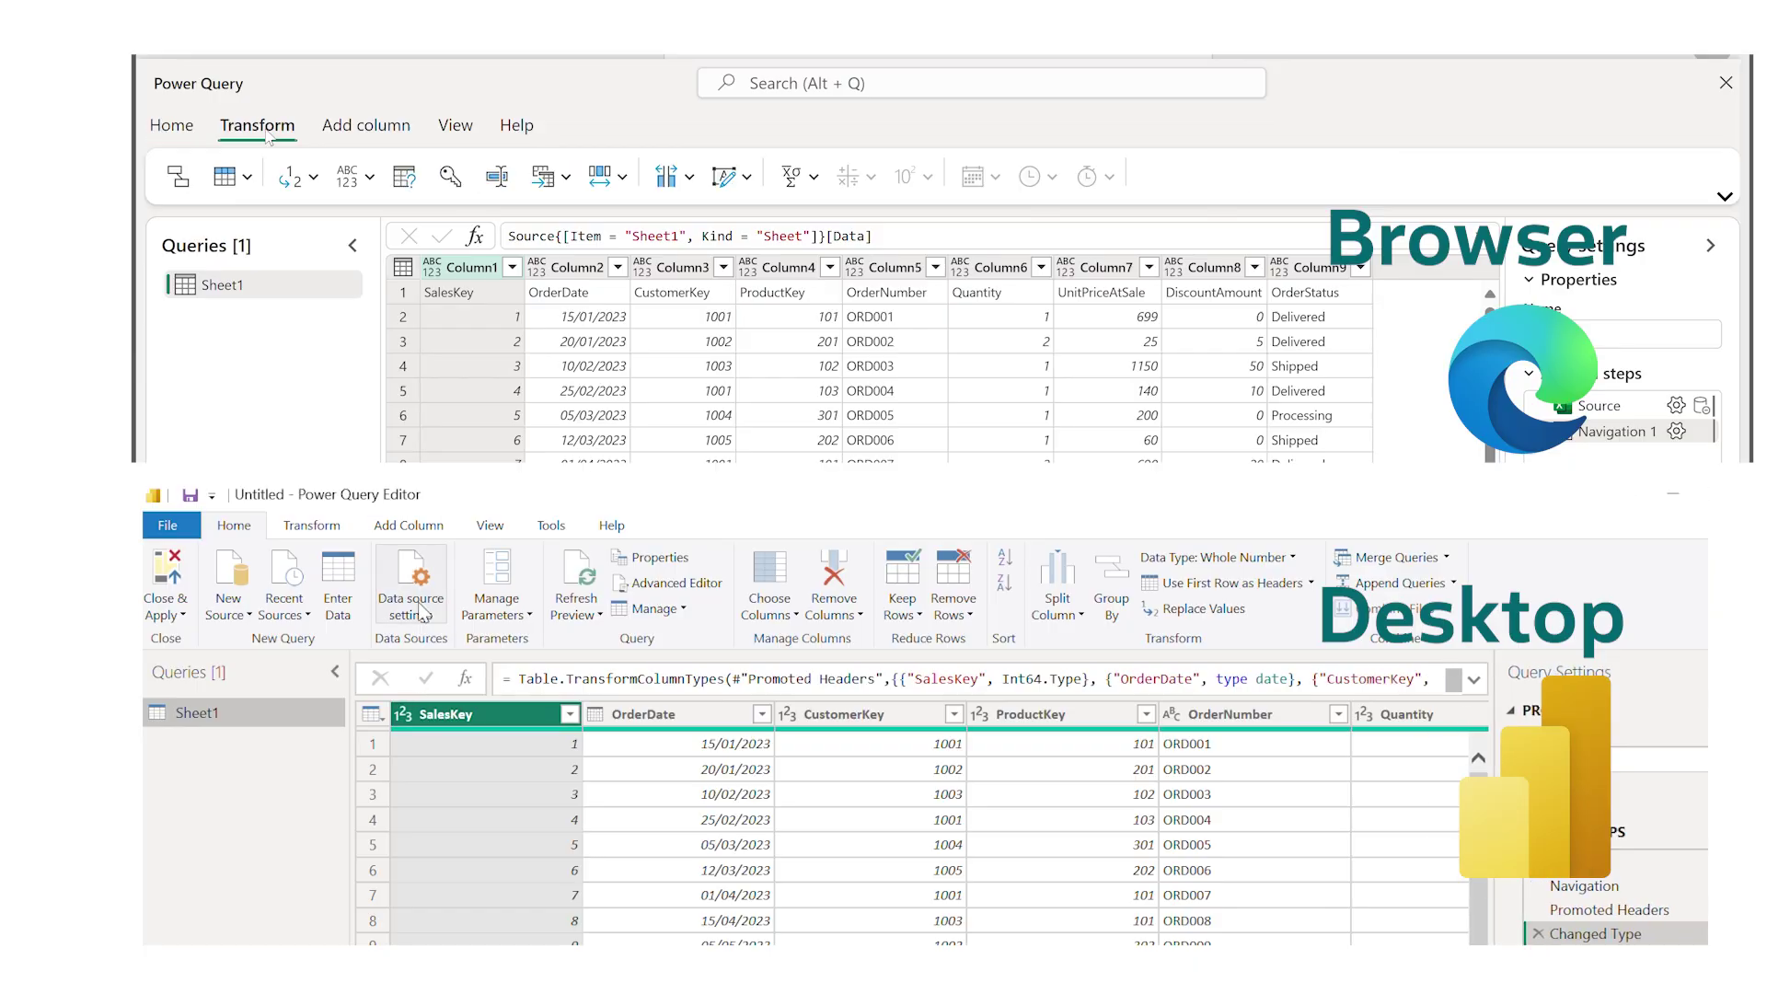
{"action": "left_click", "coordinate": [339, 532]}
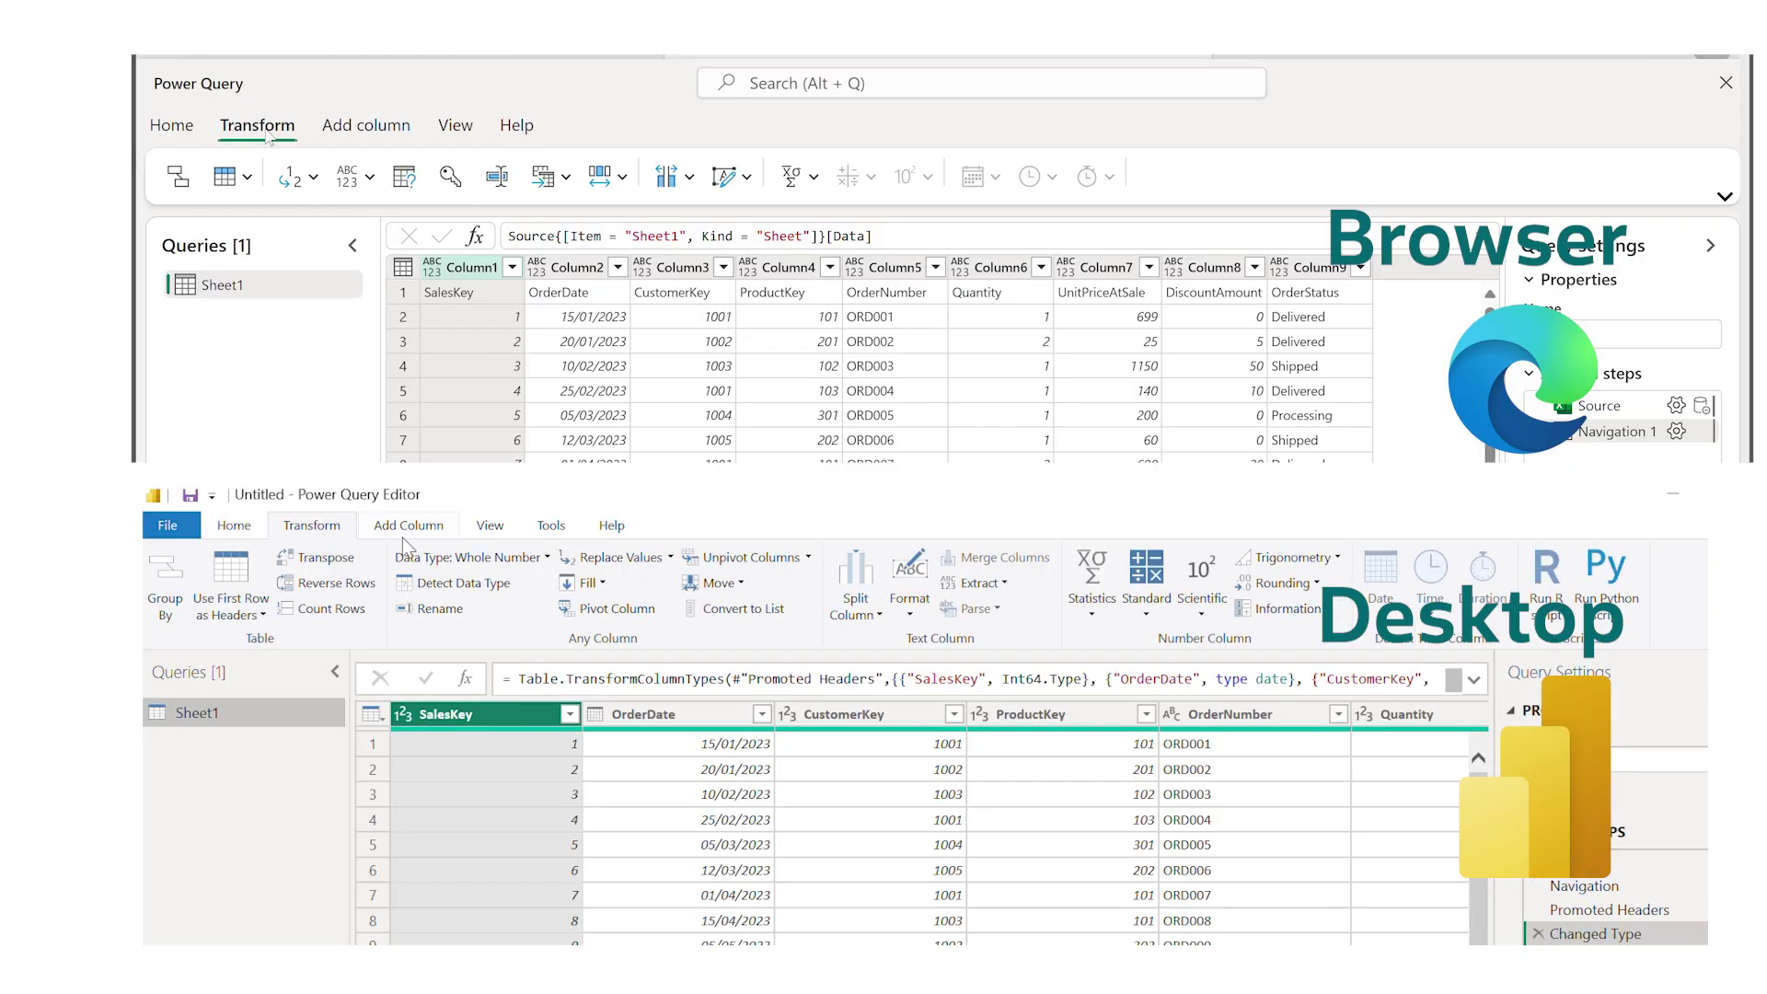
{"action": "left_click", "coordinate": [336, 673]}
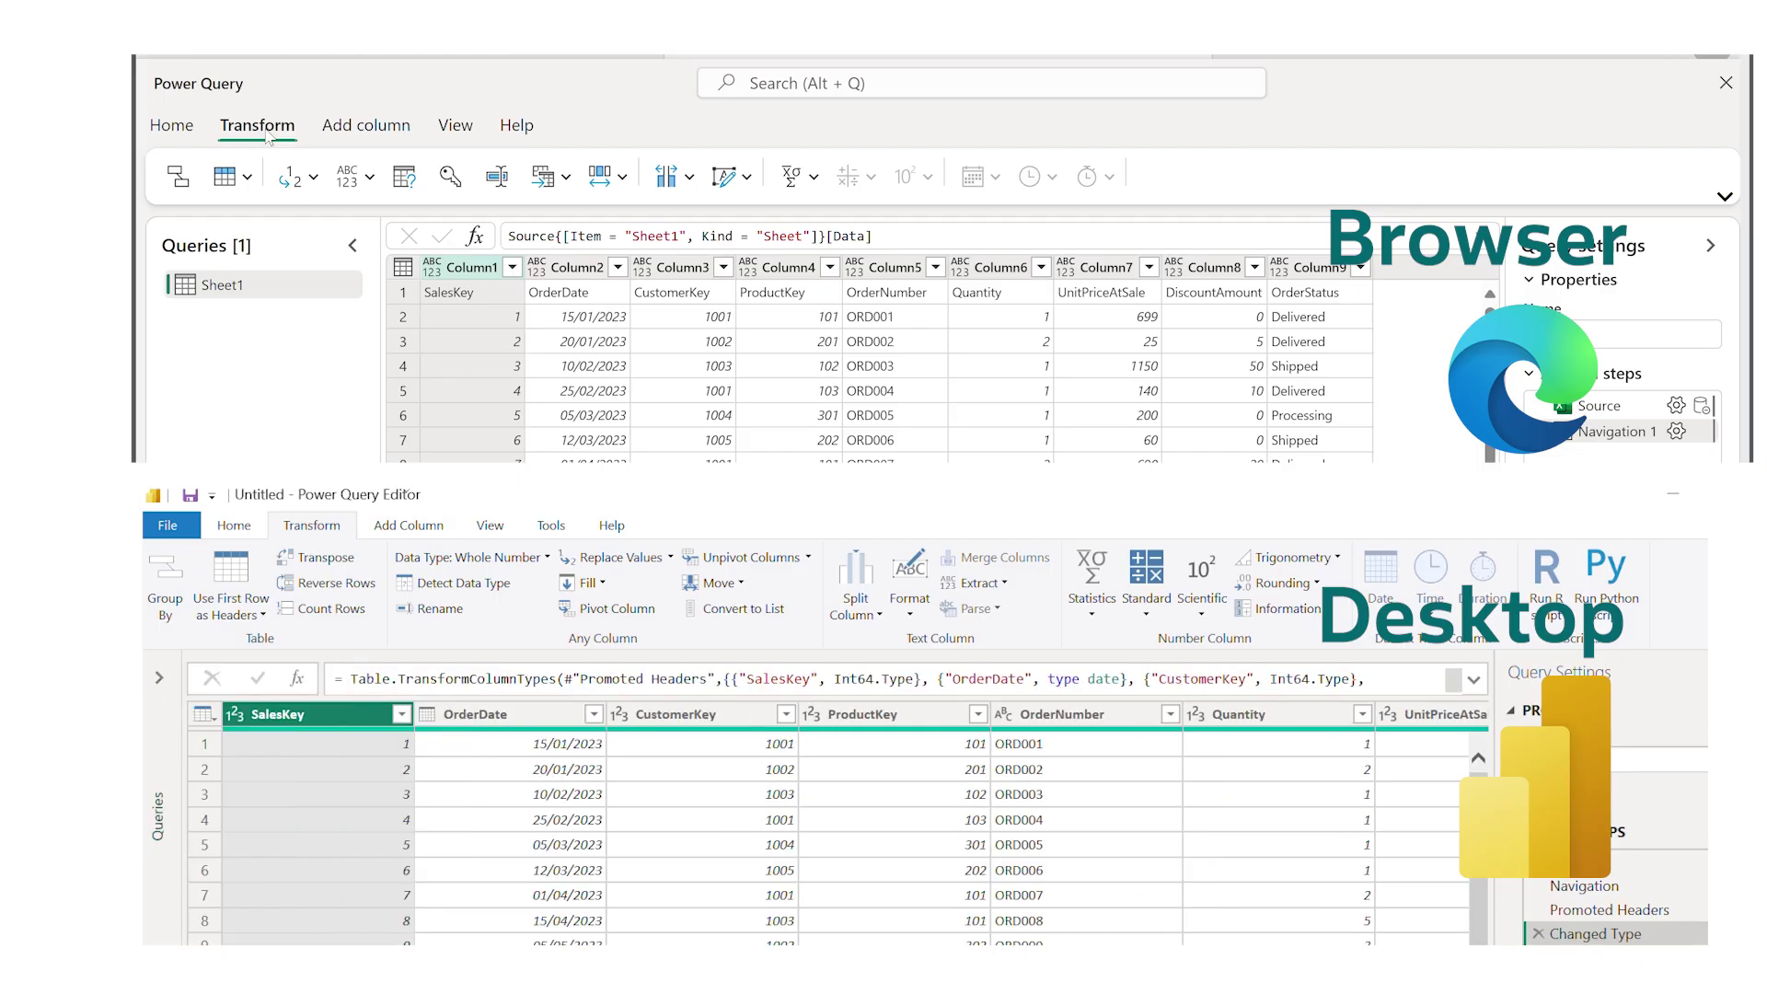
{"action": "left_click", "coordinate": [246, 179]}
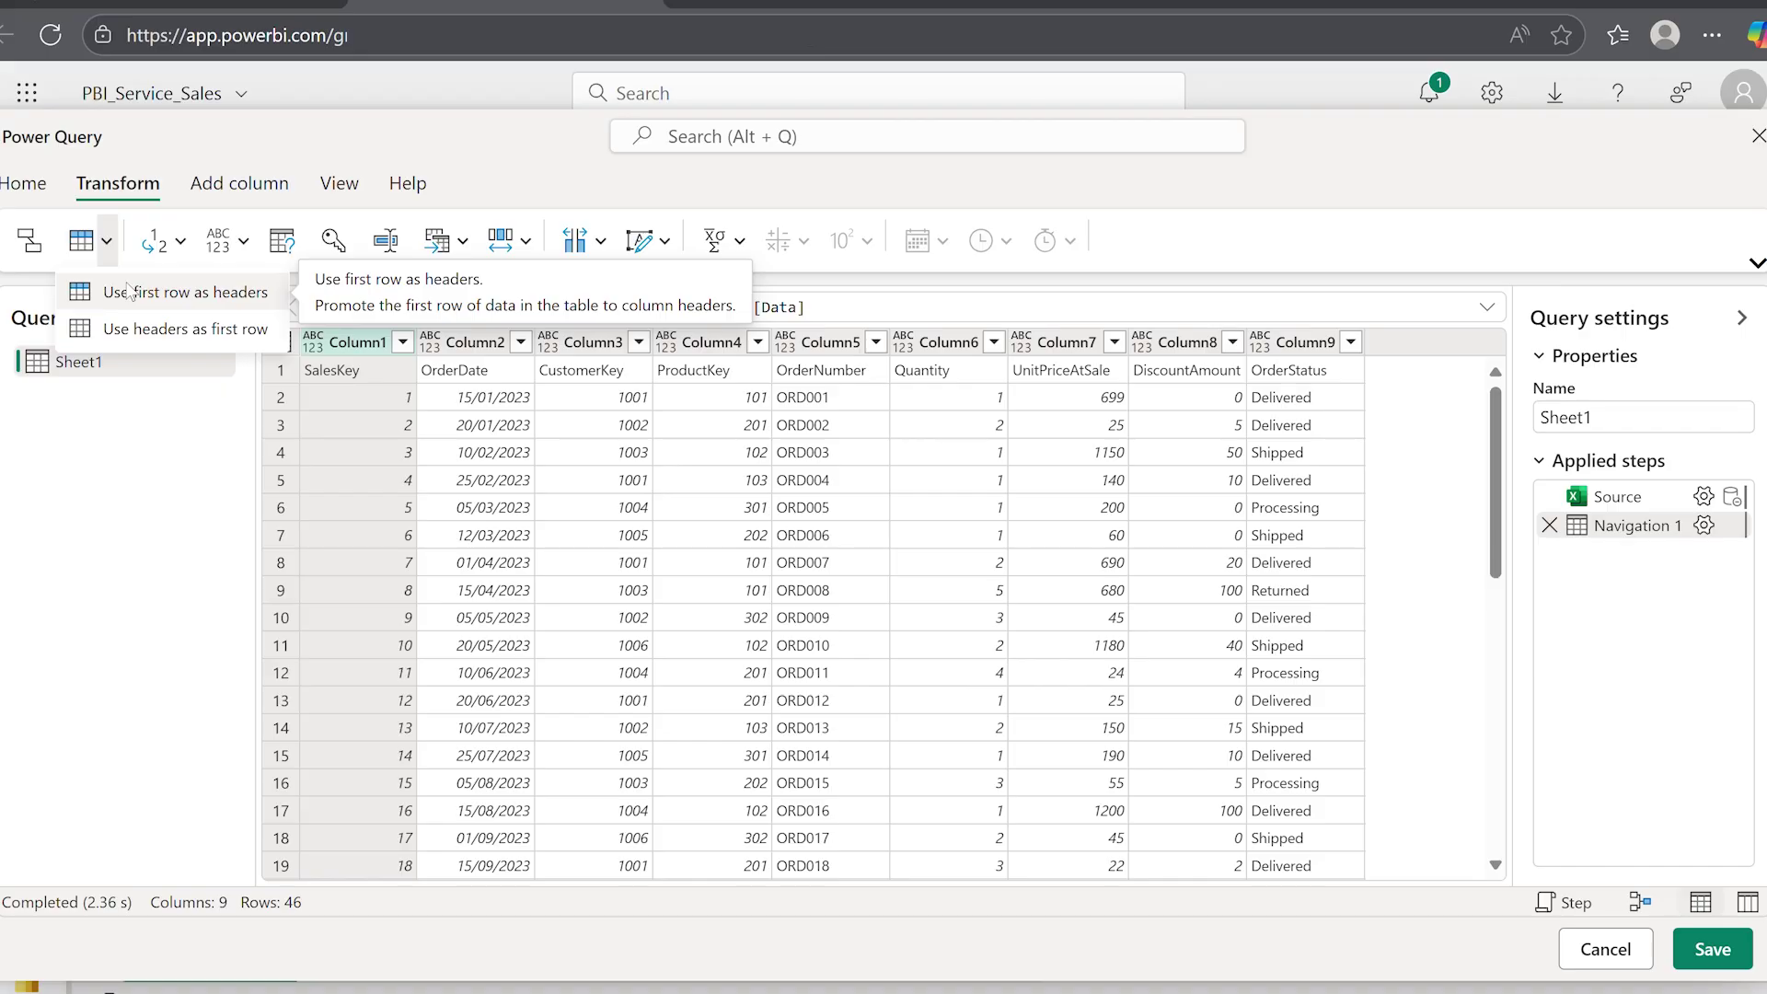
Step: Use Sheet1's first row as headers, set OrderDate to Date, and save the query
{"action": "left_click", "coordinate": [132, 292]}
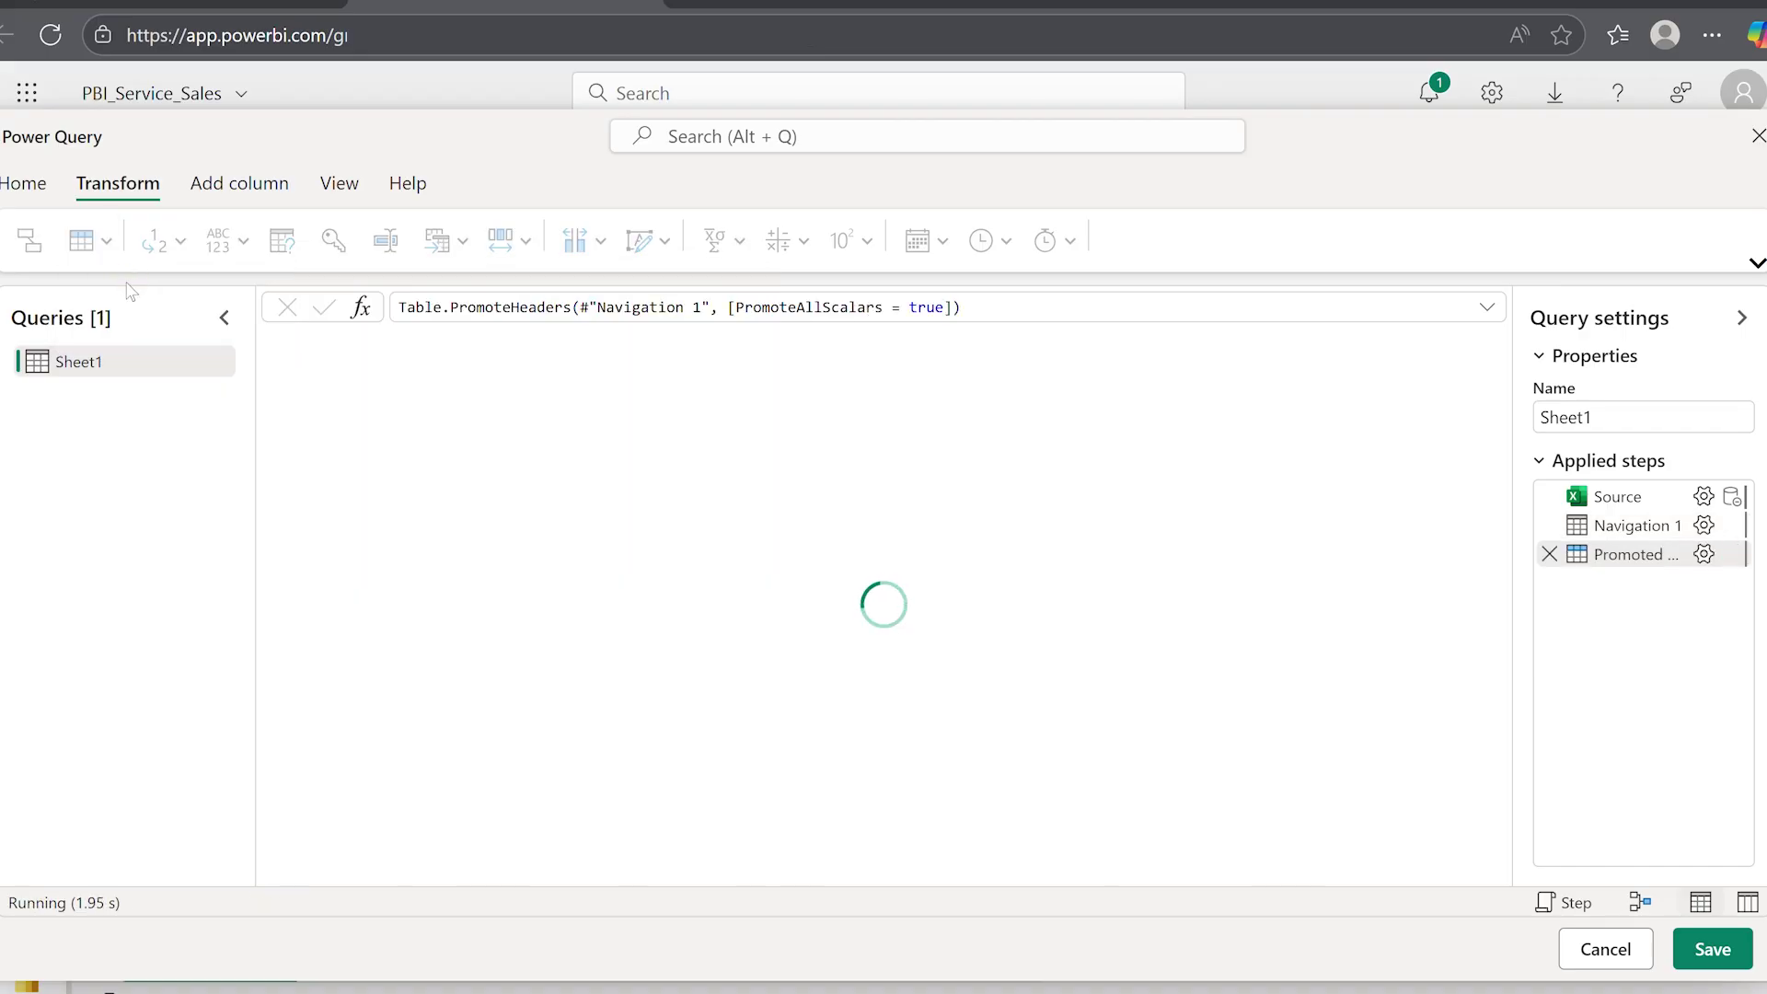
{"action": "left_click", "coordinate": [477, 341]}
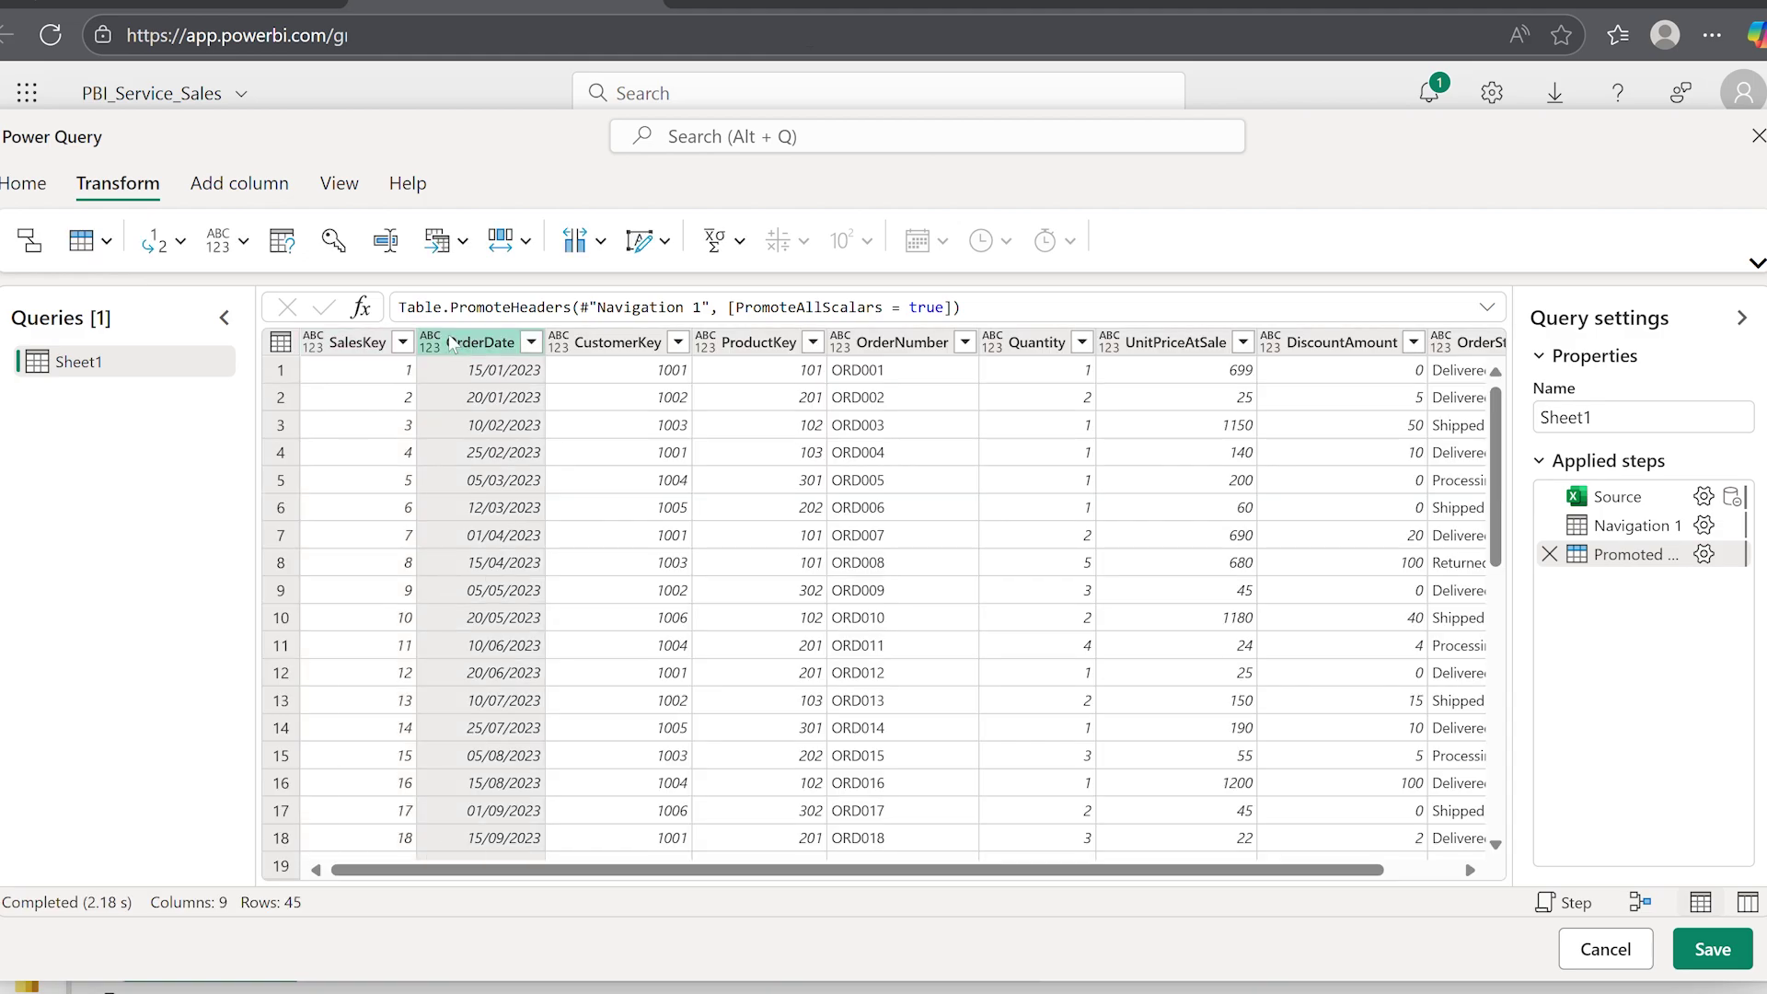
{"action": "left_click", "coordinate": [432, 342]}
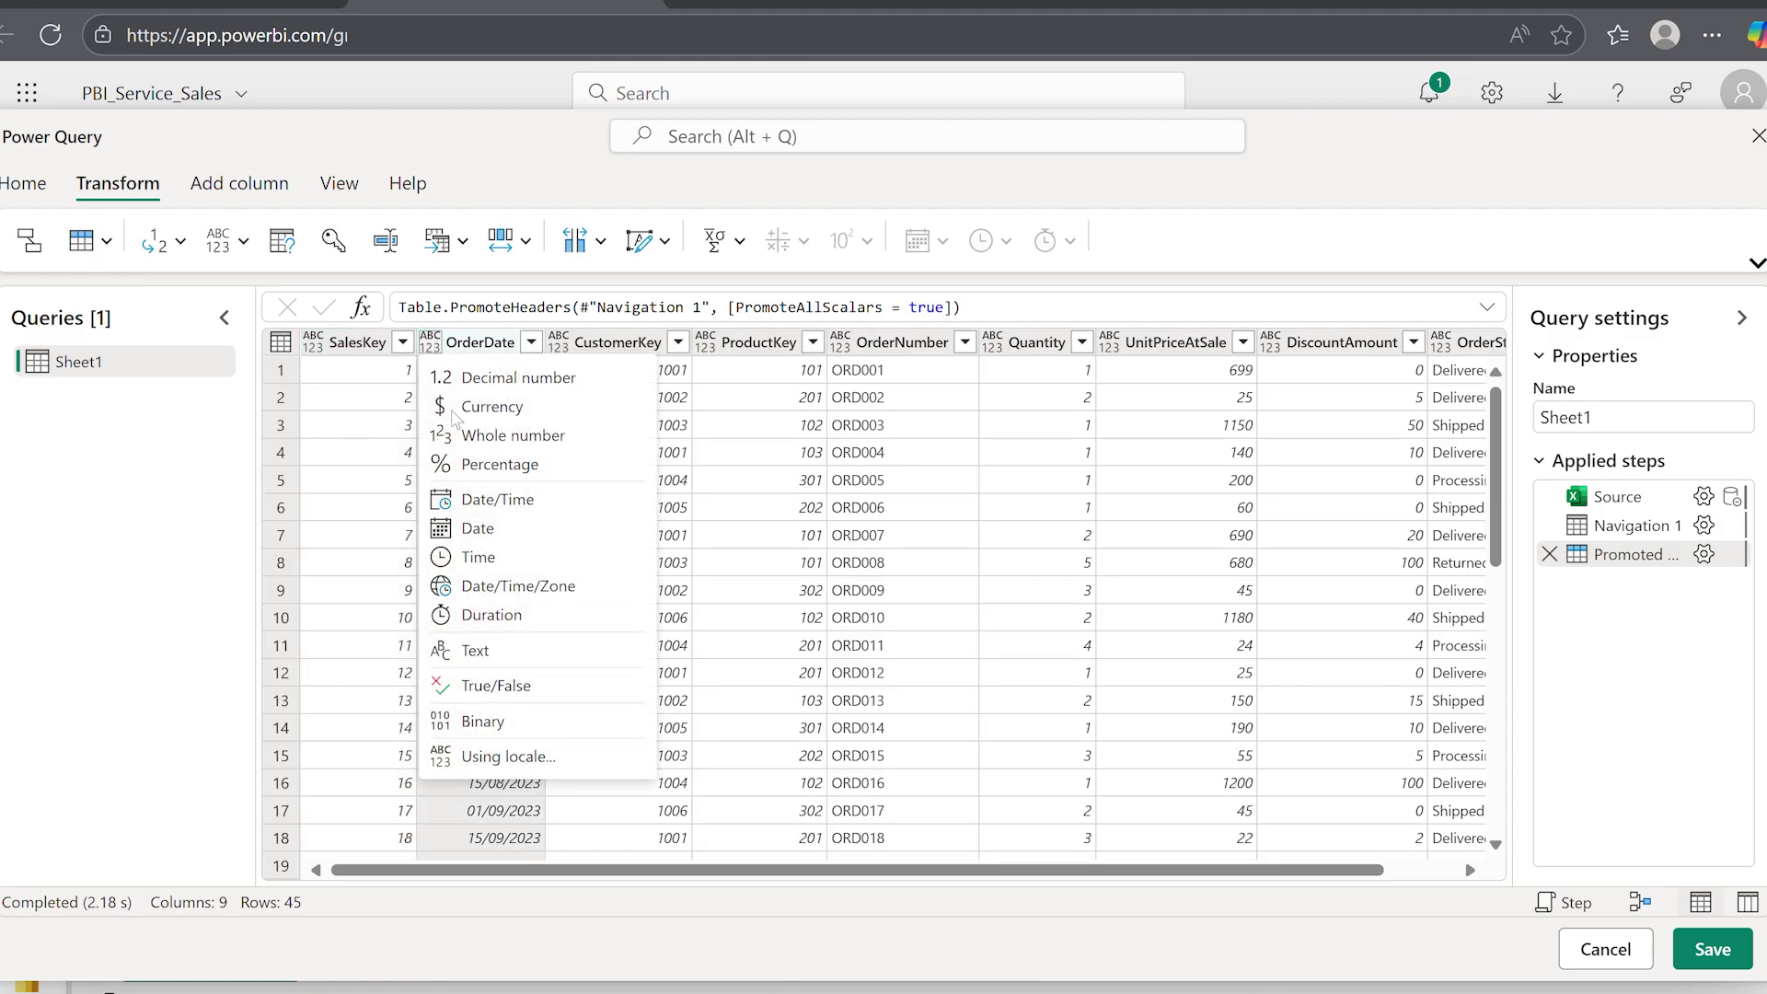
{"action": "left_click", "coordinate": [497, 532]}
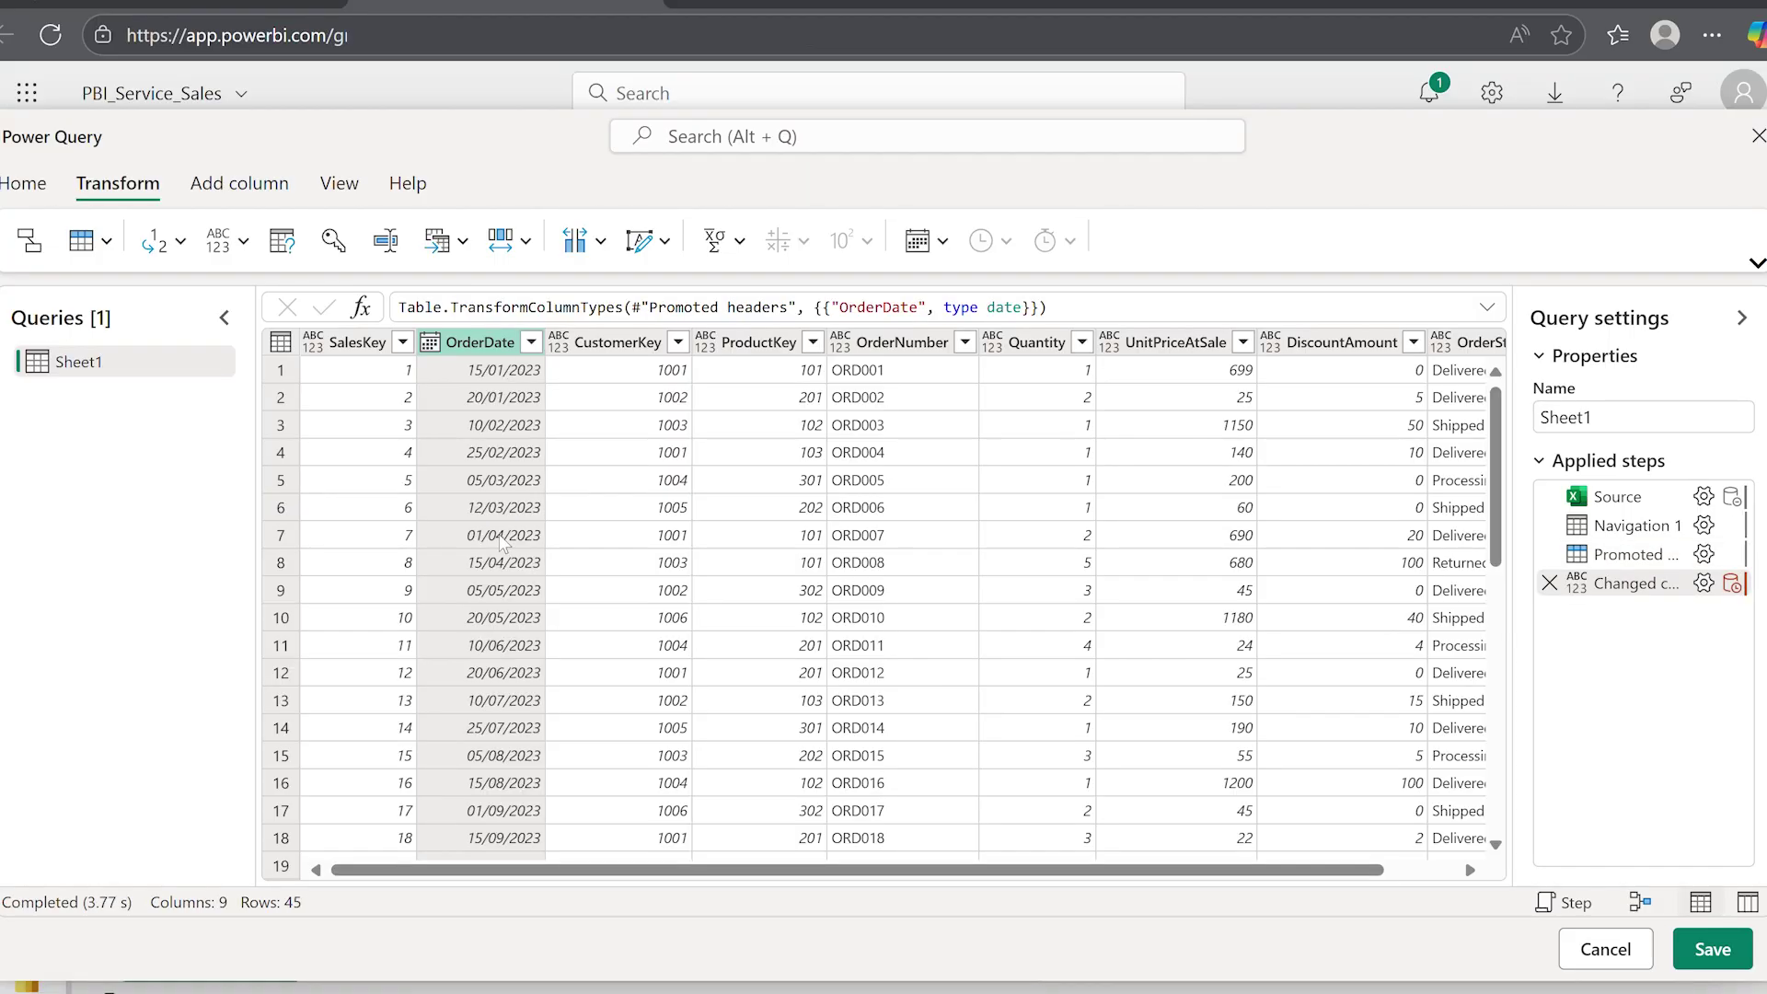
{"action": "left_click", "coordinate": [1718, 953]}
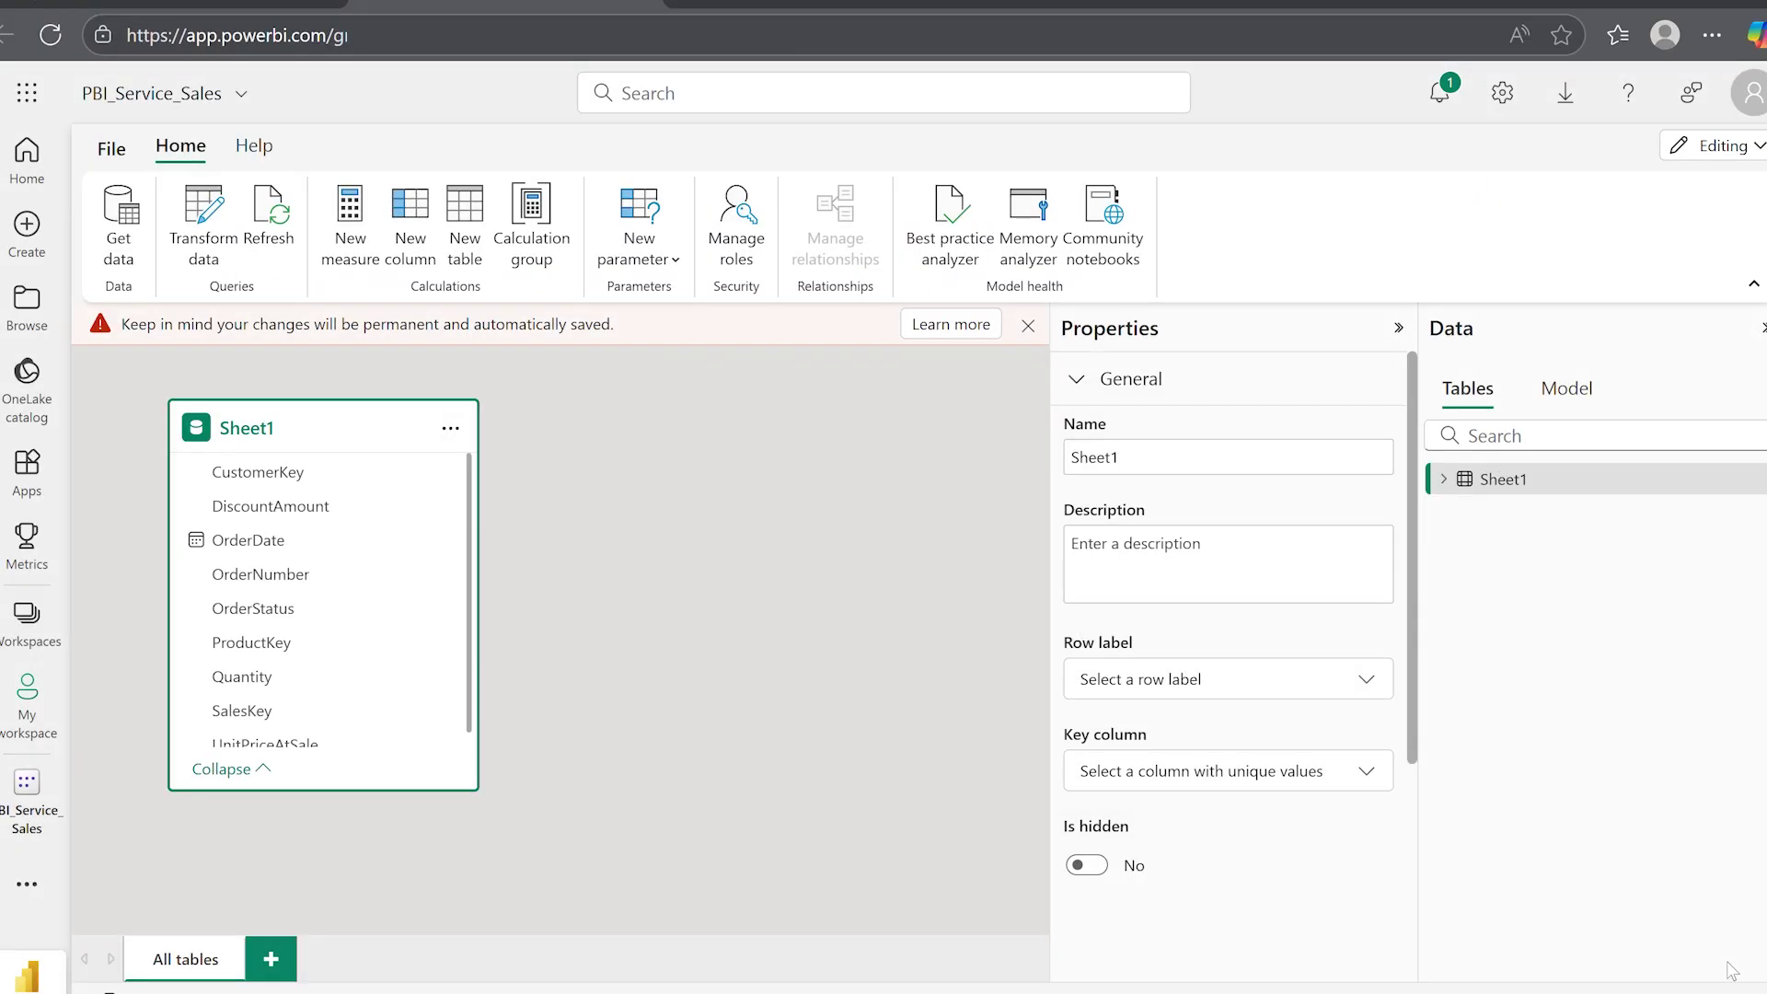
Step: Upload DimCustomers.xlsx and open its Sheet1 in Power Query for shaping
{"action": "left_click", "coordinate": [119, 227]}
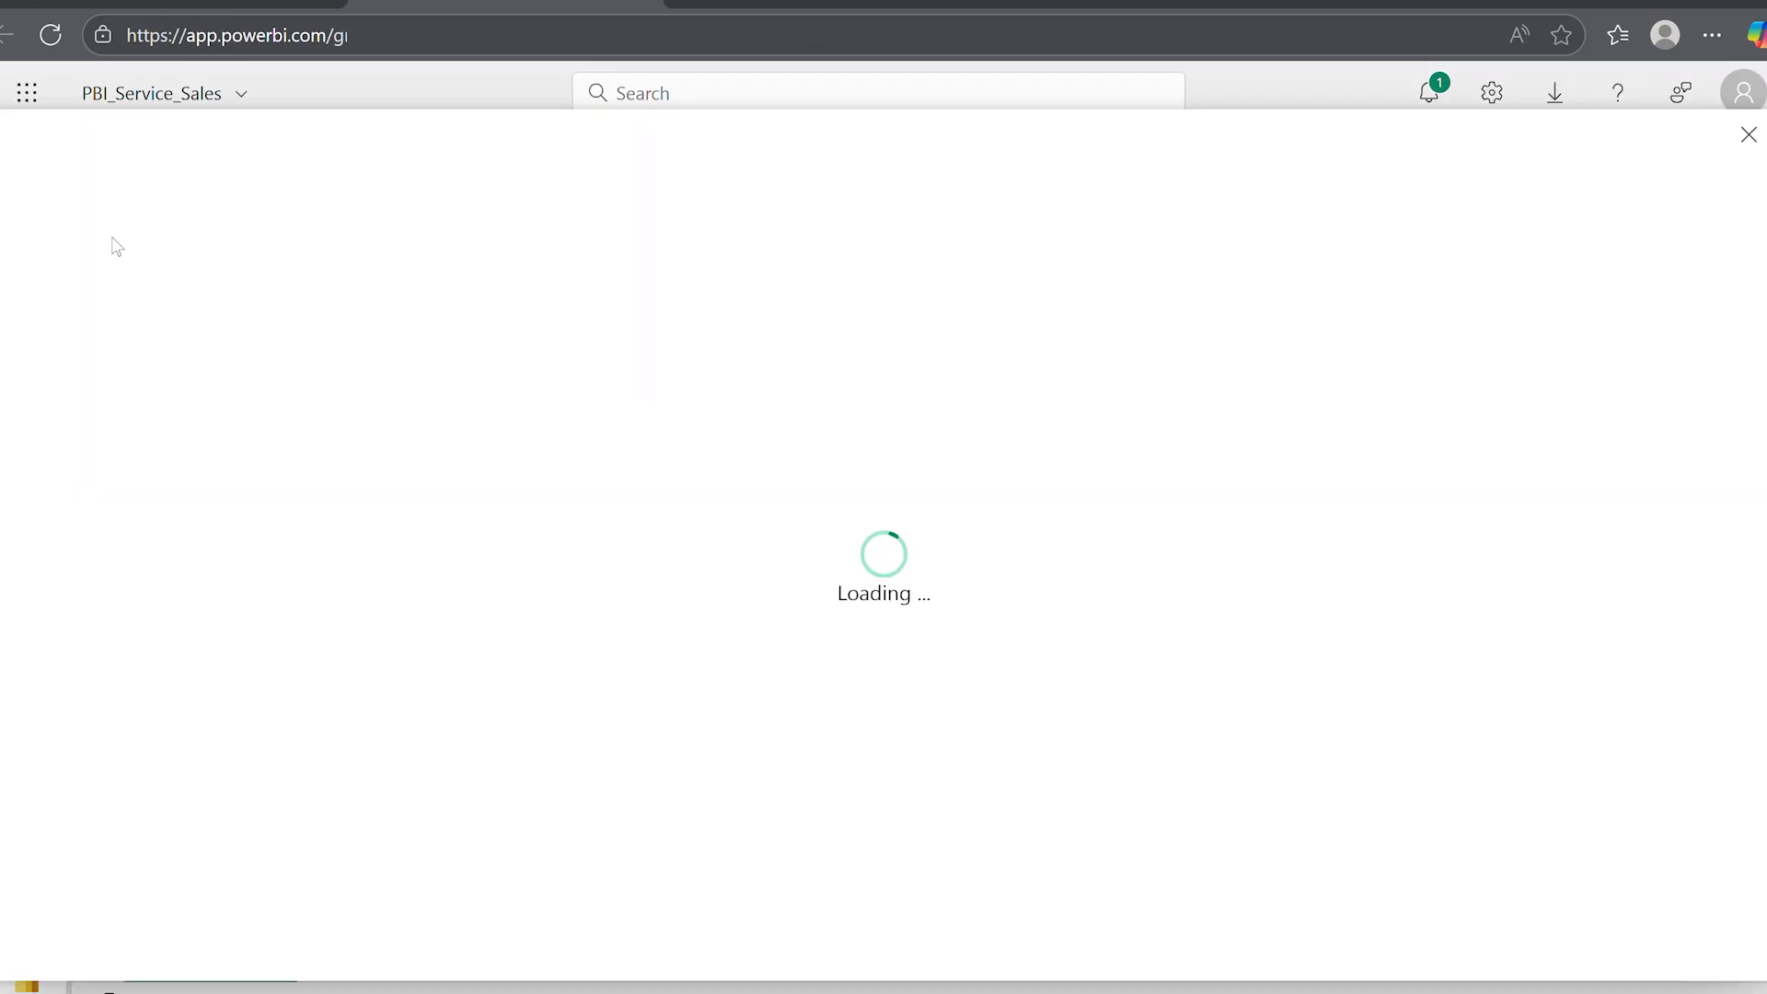
{"action": "left_click", "coordinate": [236, 426]}
{"action": "left_click", "coordinate": [761, 450]}
{"action": "double_click", "coordinate": [292, 163]}
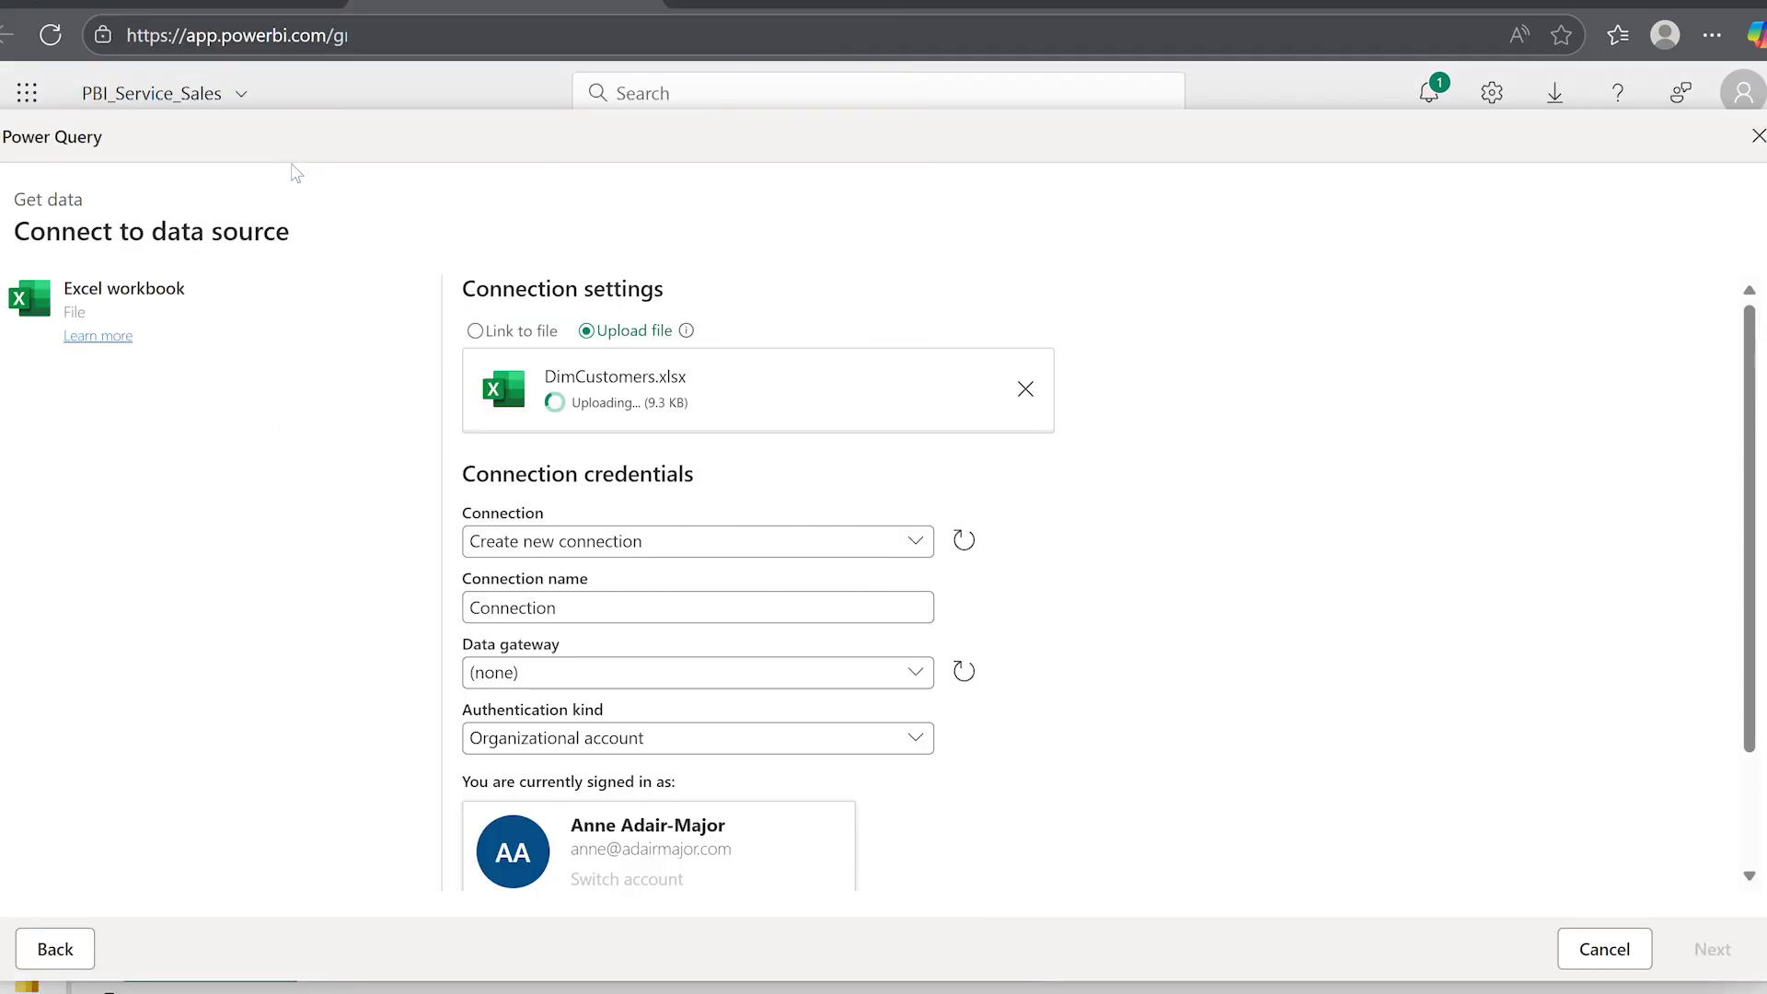
{"action": "left_click", "coordinate": [1714, 949]}
{"action": "left_click", "coordinate": [56, 410]}
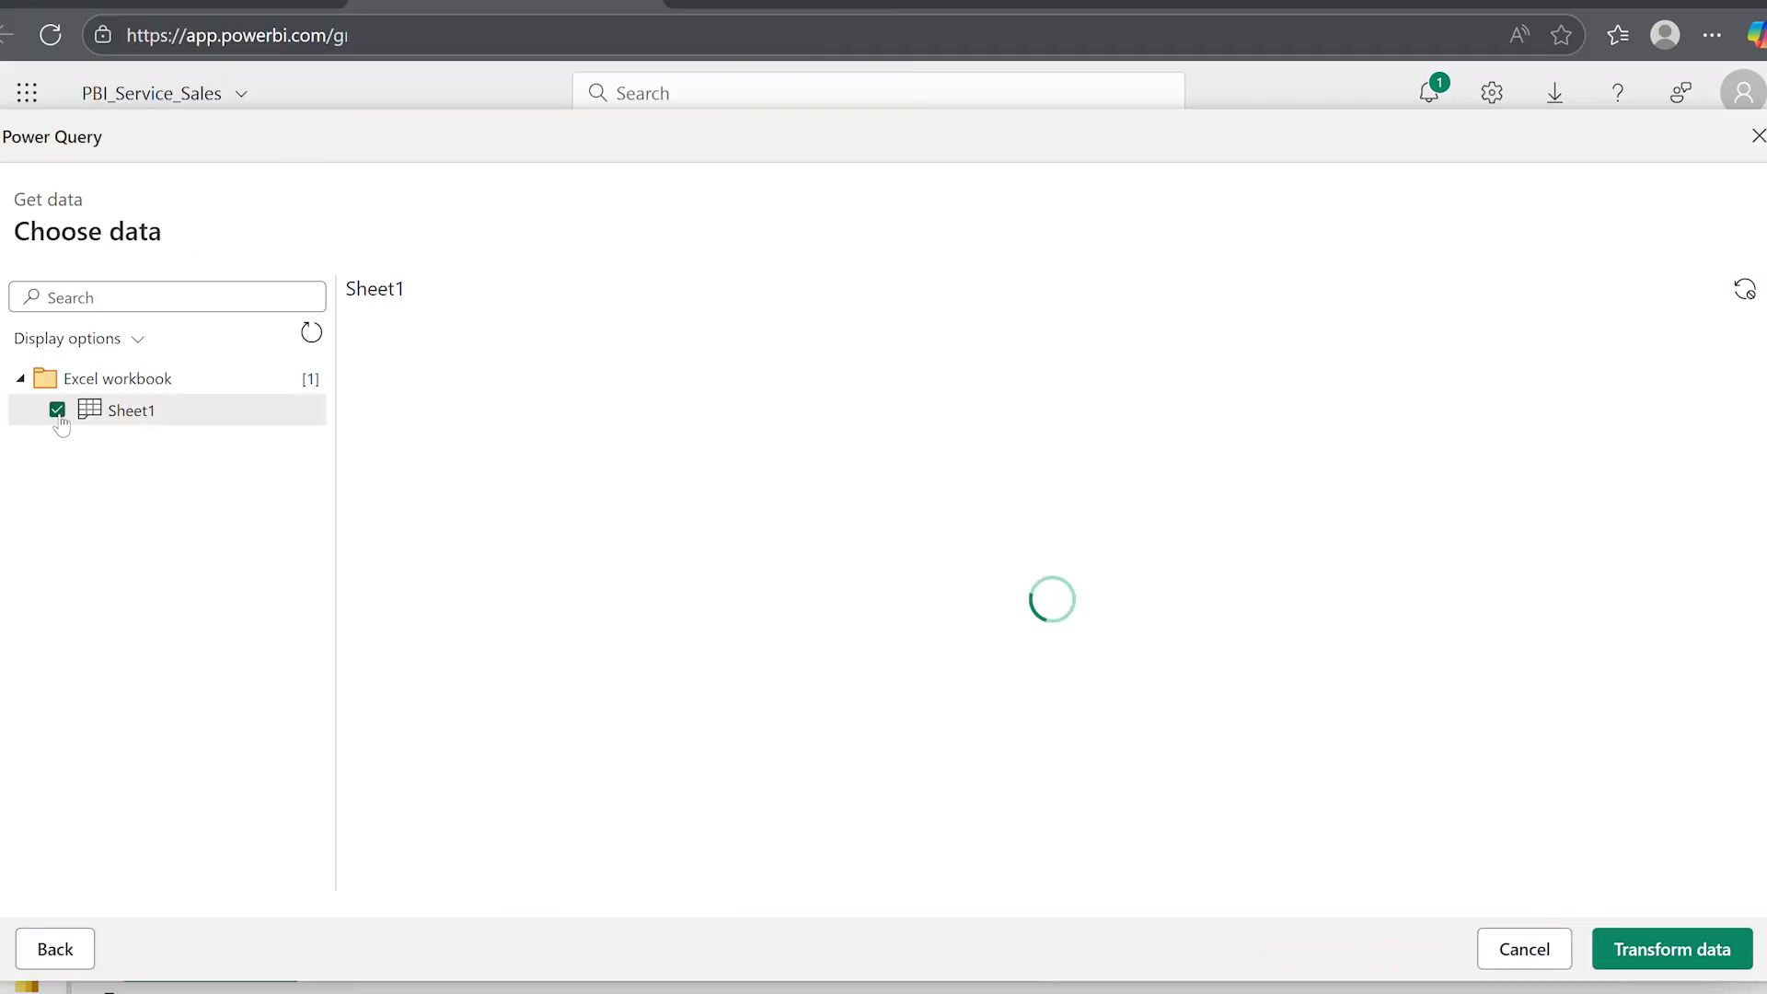
{"action": "left_click", "coordinate": [1644, 948]}
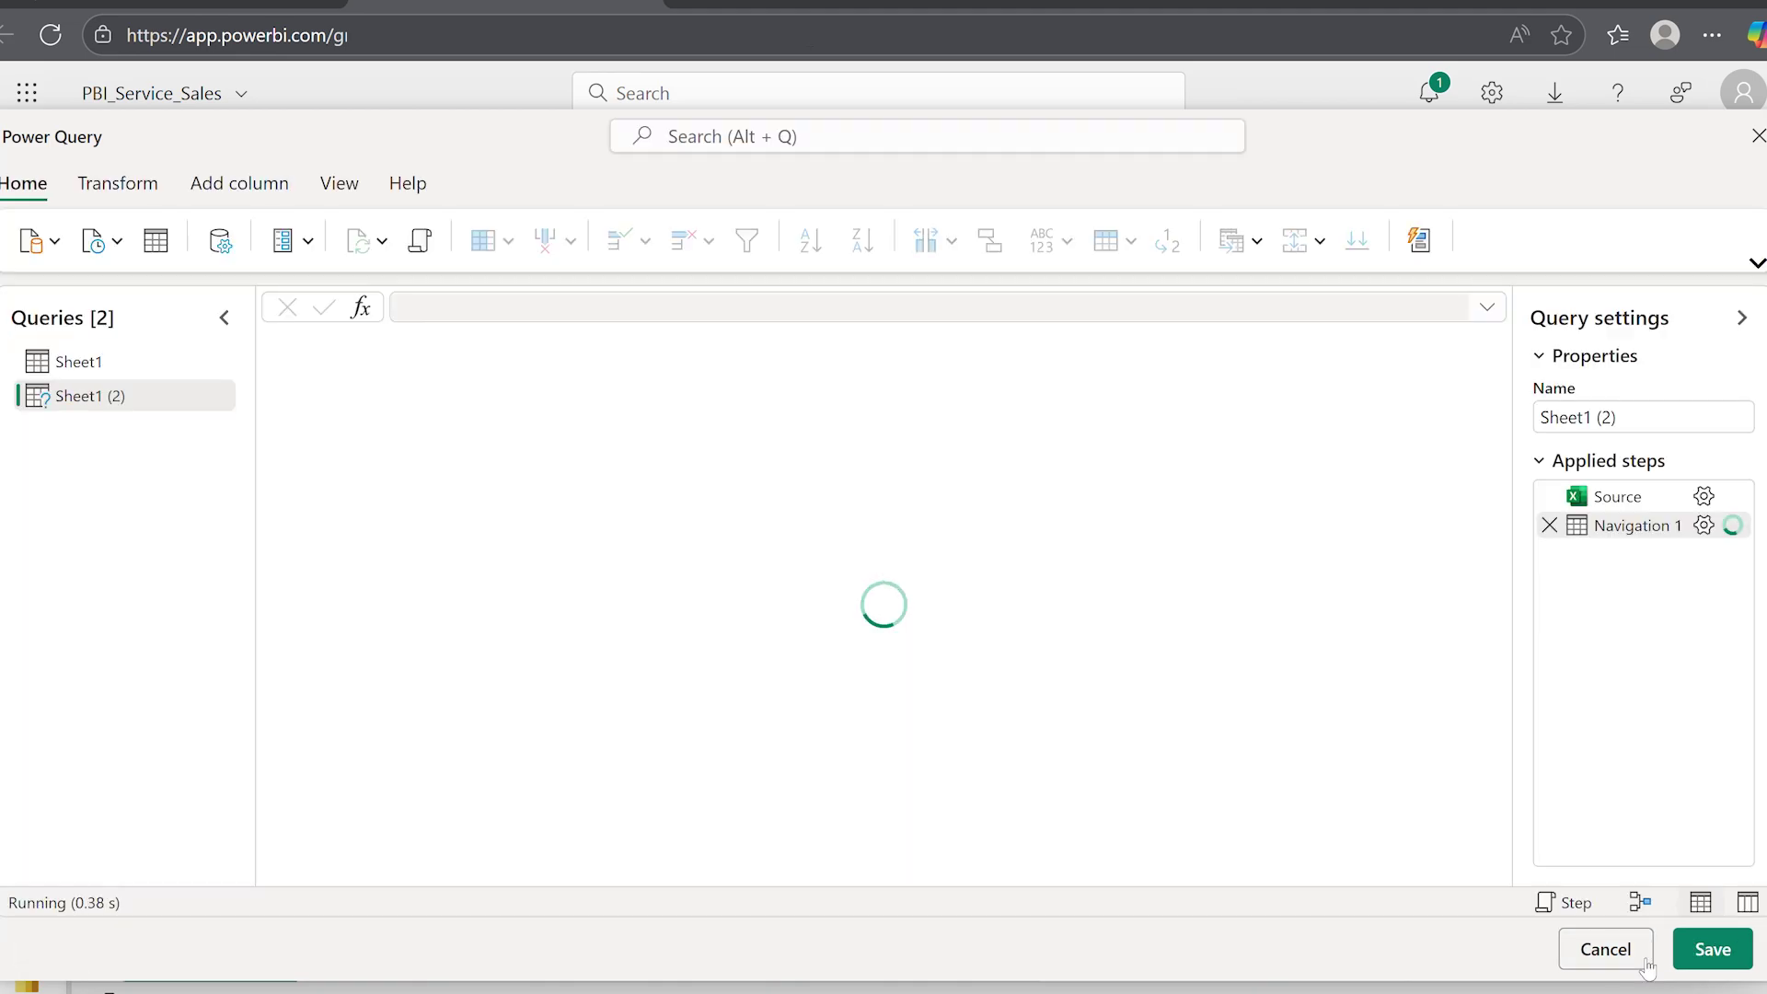
{"action": "left_click", "coordinate": [116, 182]}
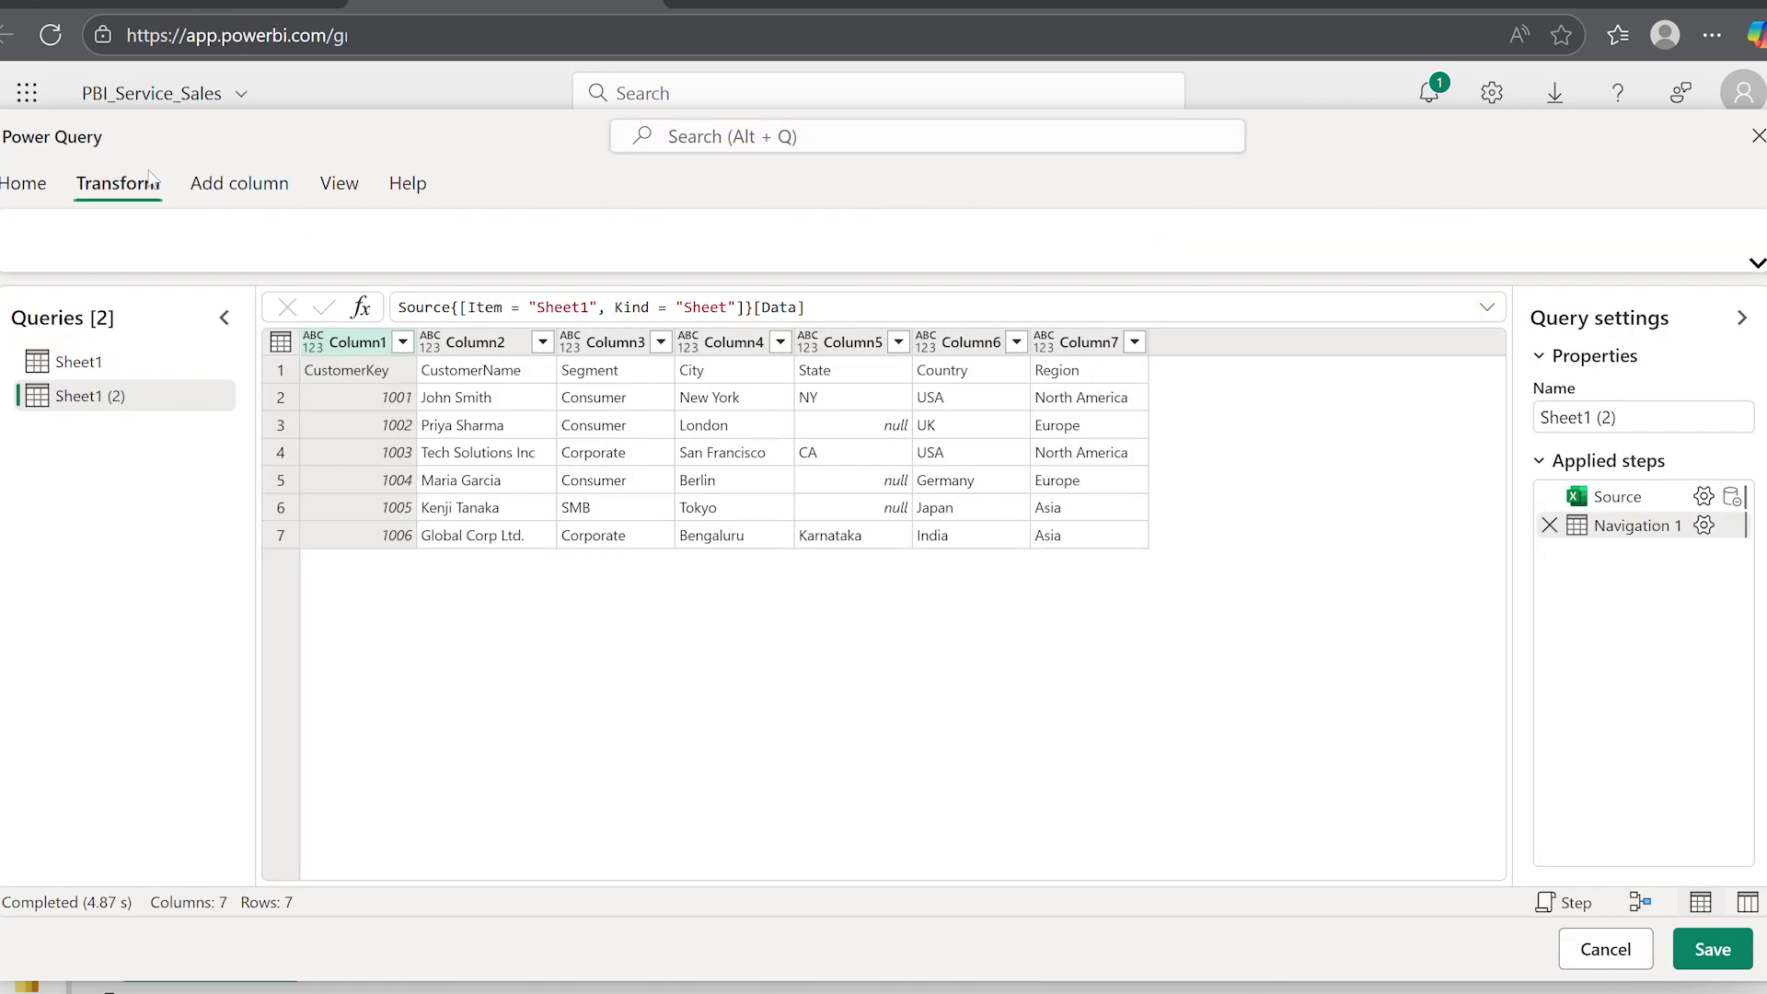
Step: Rename the queries to Customer_Dim and Sales_Fact and save them to the model
{"action": "right_click", "coordinate": [120, 399]}
{"action": "left_click", "coordinate": [193, 504]}
{"action": "type", "text": "Customer_Dim"}
{"action": "key", "text": "Return"}
{"action": "right_click", "coordinate": [126, 374]}
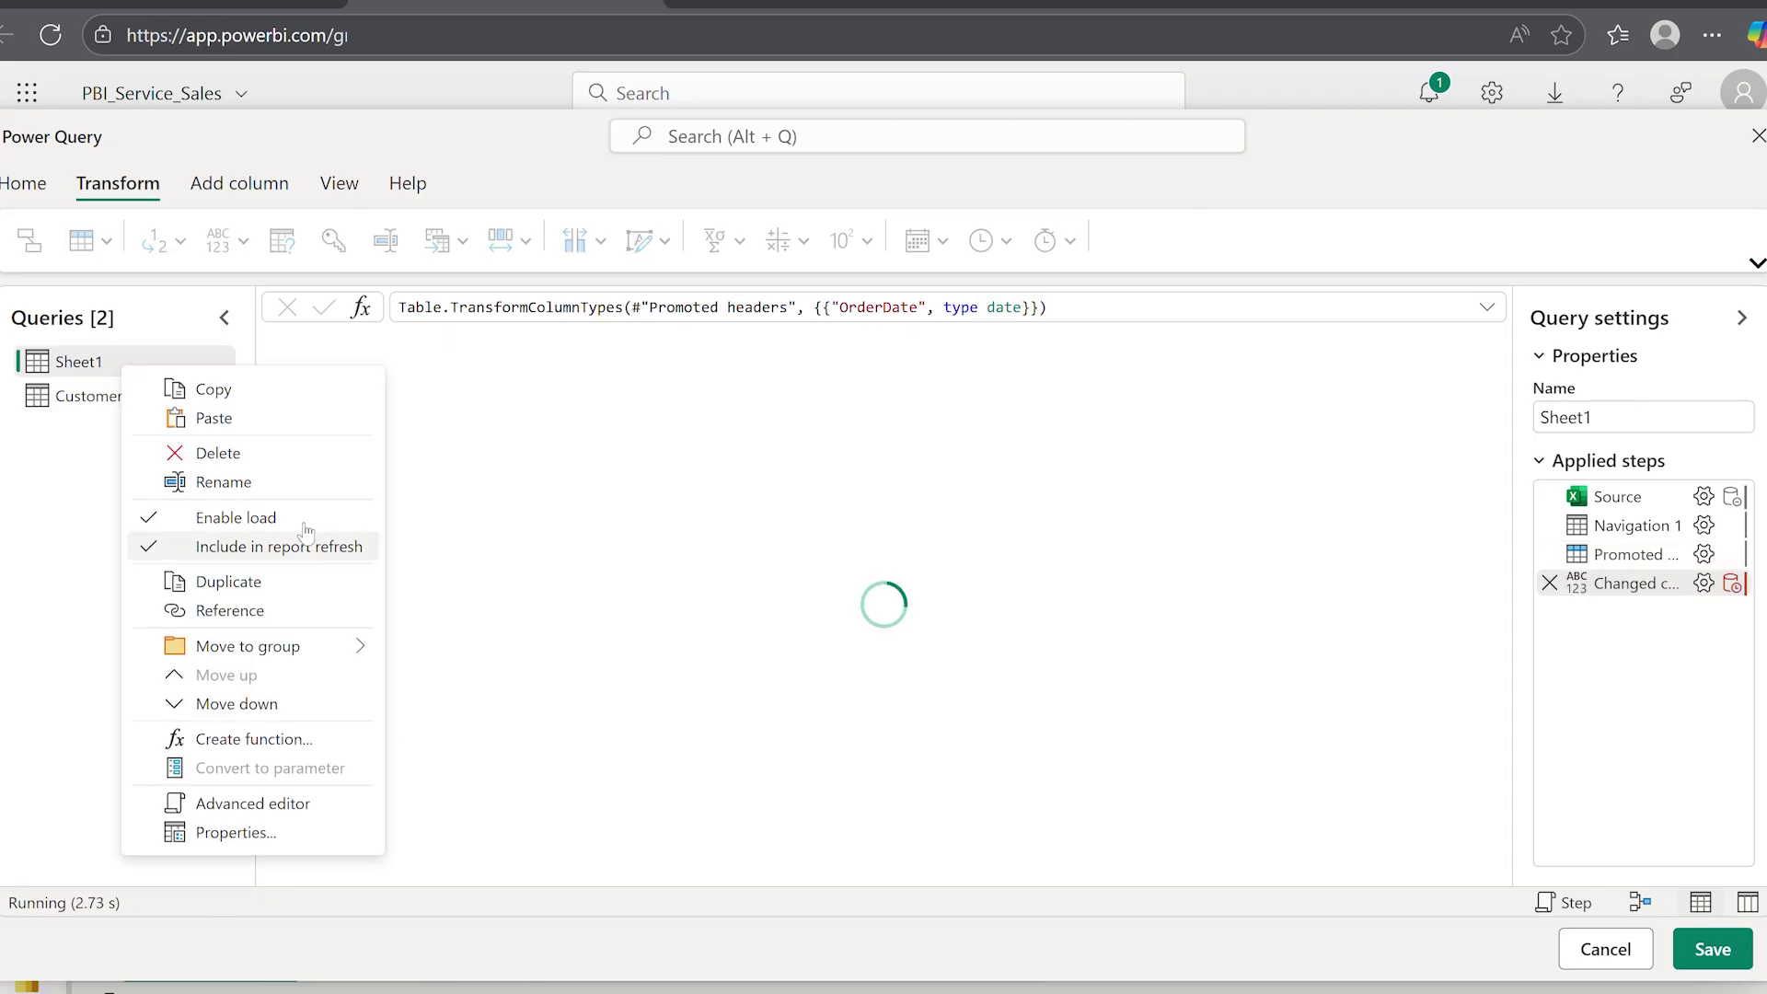
{"action": "left_click", "coordinate": [263, 484]}
{"action": "type", "text": "Sales_Fact"}
{"action": "key", "text": "Return"}
{"action": "left_click", "coordinate": [1713, 949]}
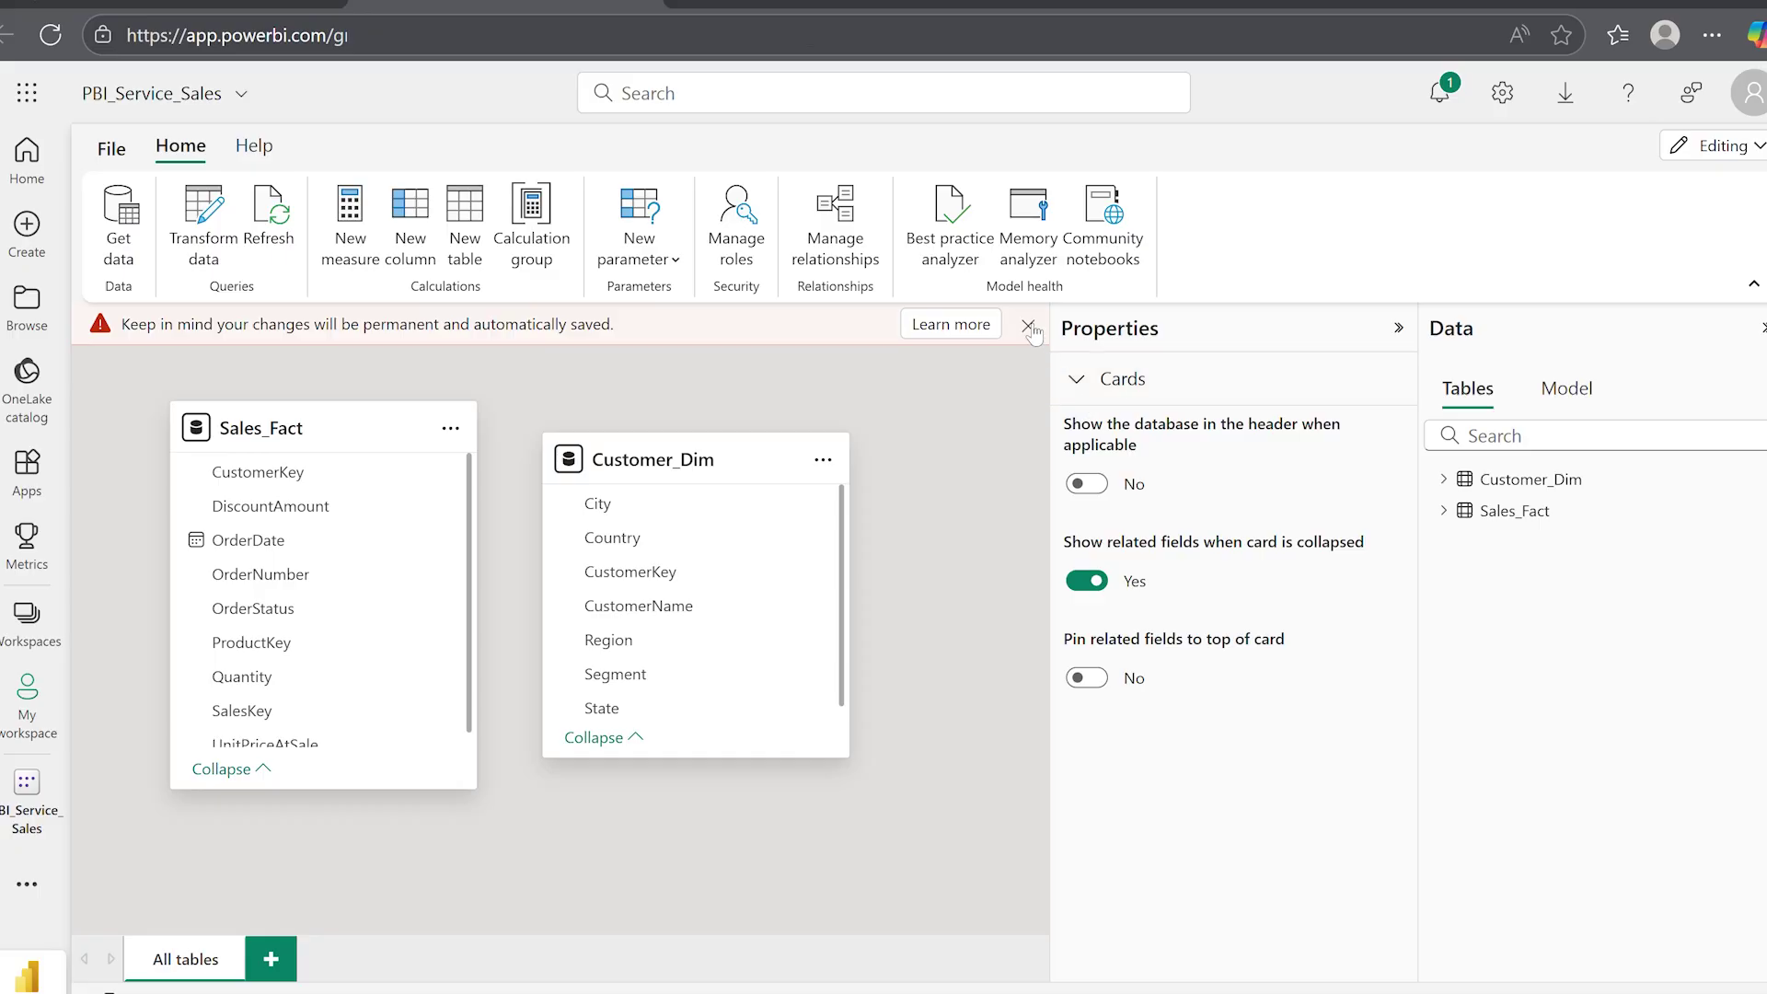
Step: Join Sales_Fact to Customer_Dim on CustomerKey, many-to-one, and move Customer_Dim's card right
{"action": "left_click", "coordinate": [1029, 327]}
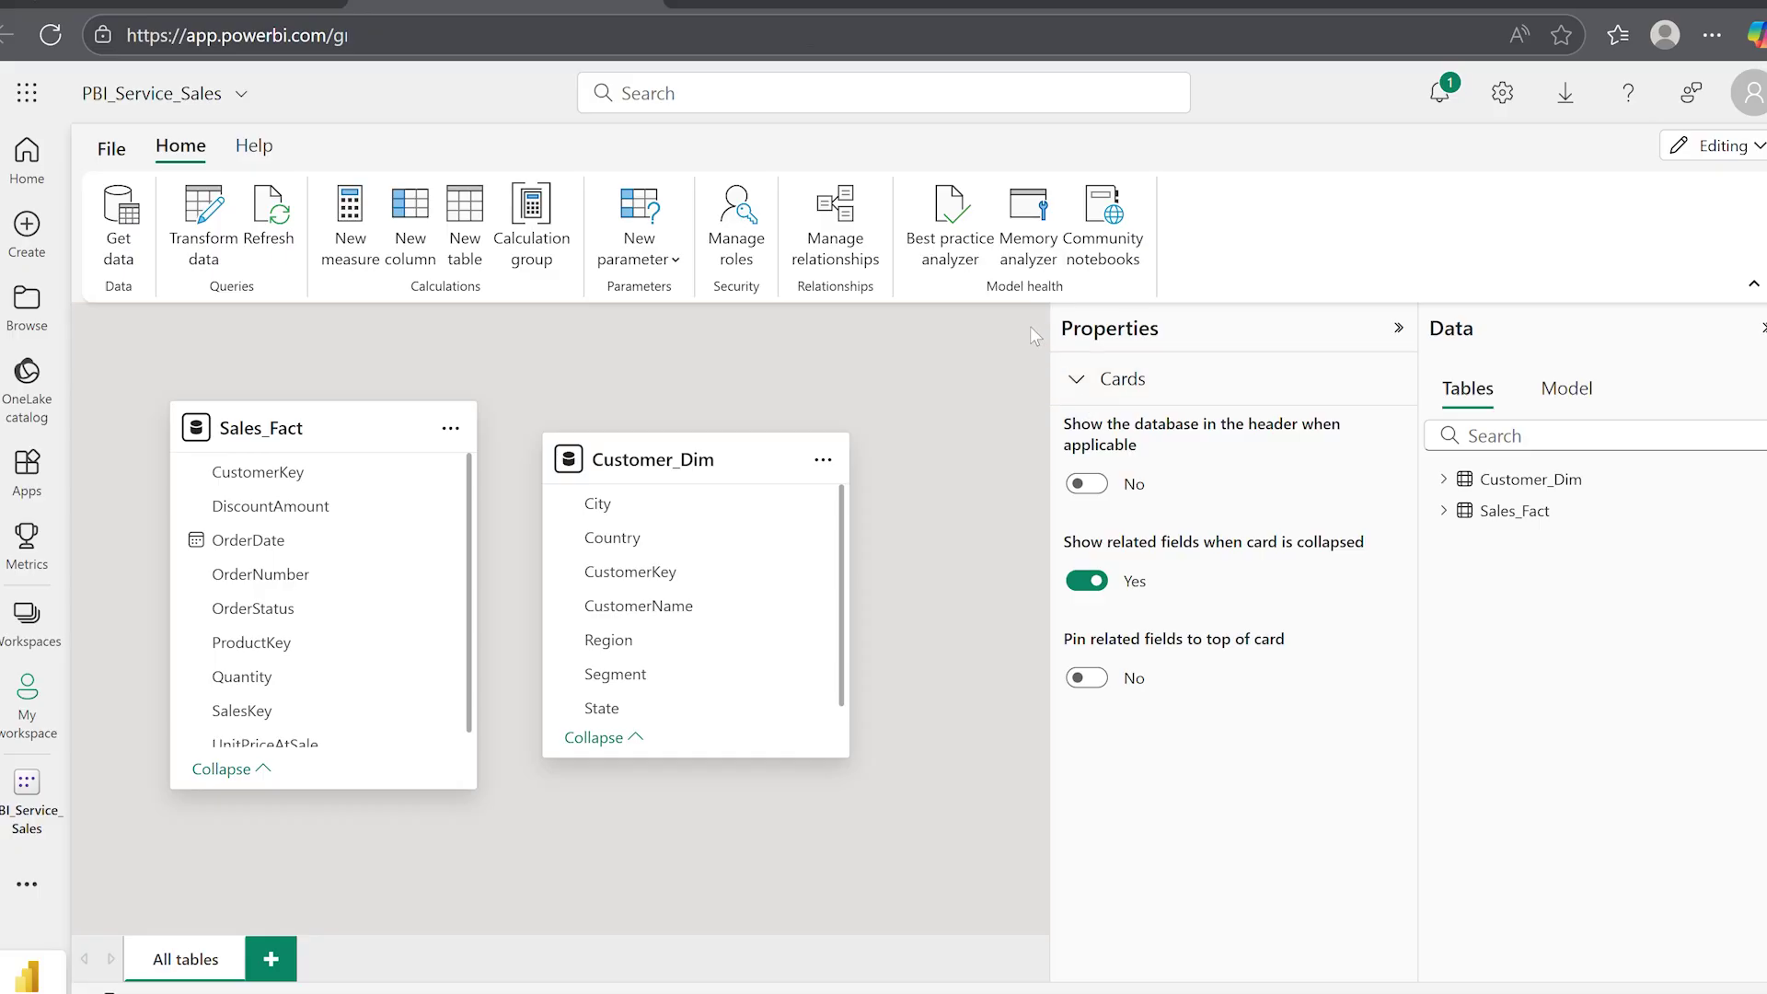
{"action": "mouse_move", "coordinate": [259, 473]}
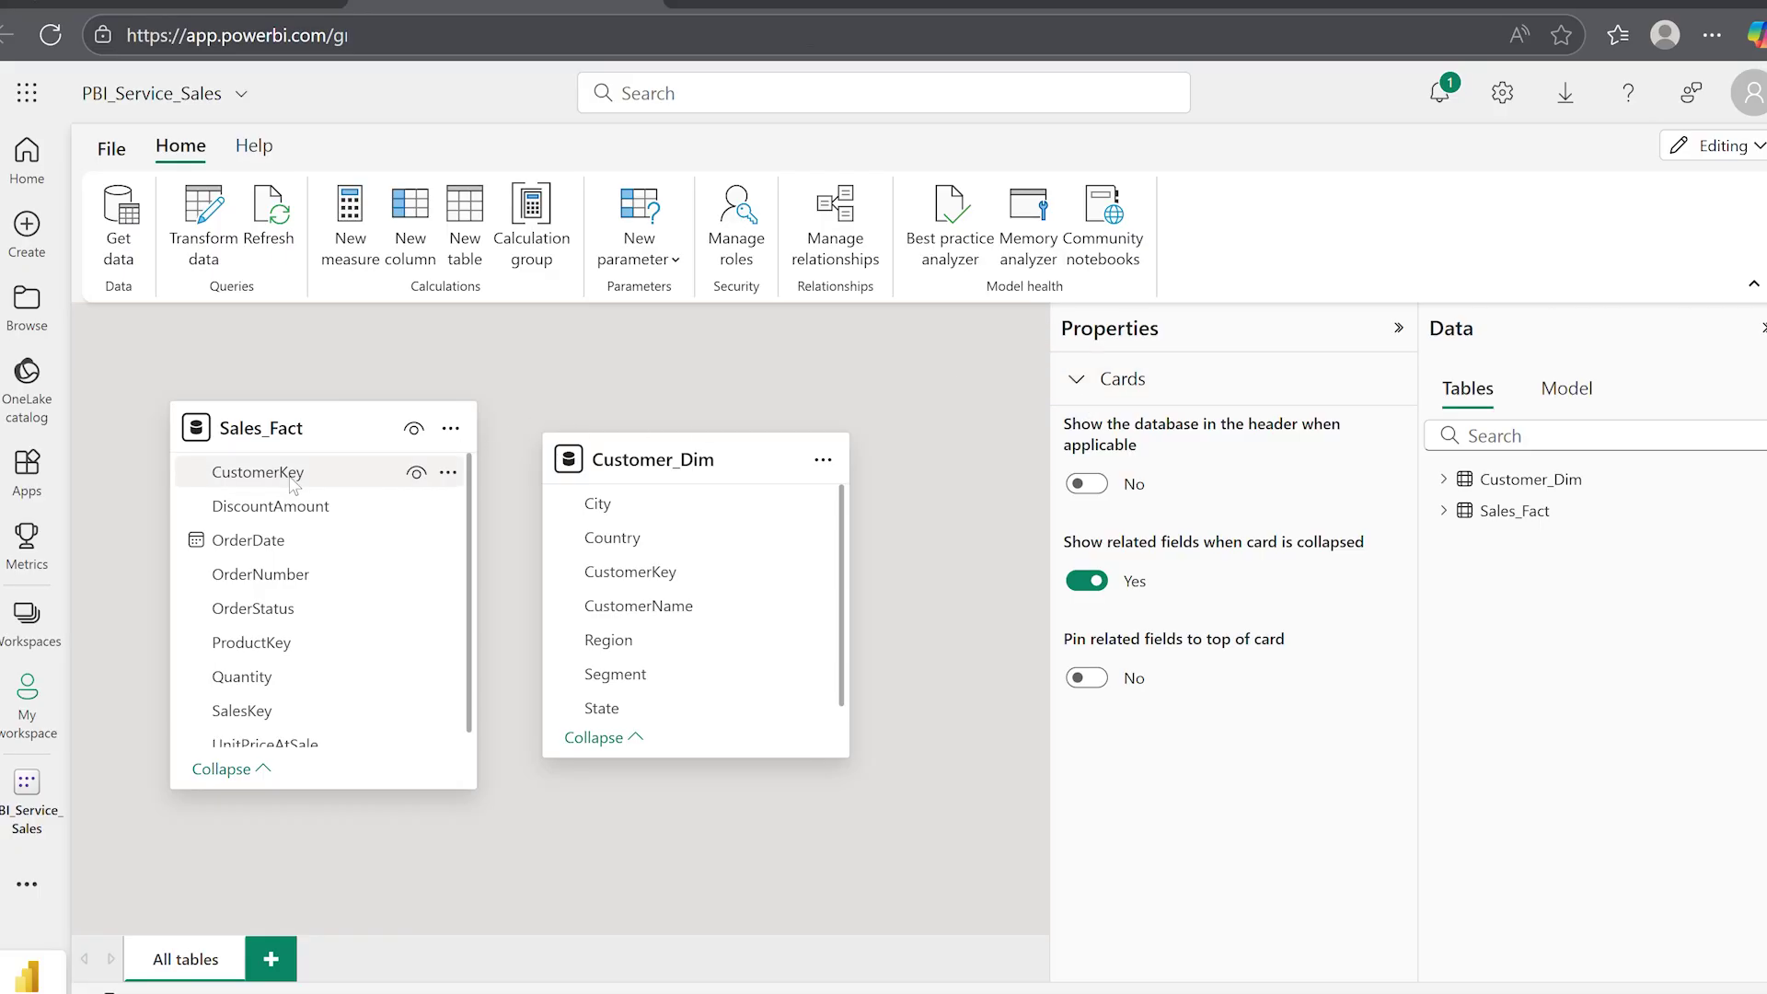
{"action": "left_click_drag", "start_coordinate": [471, 520], "coordinate": [621, 577]}
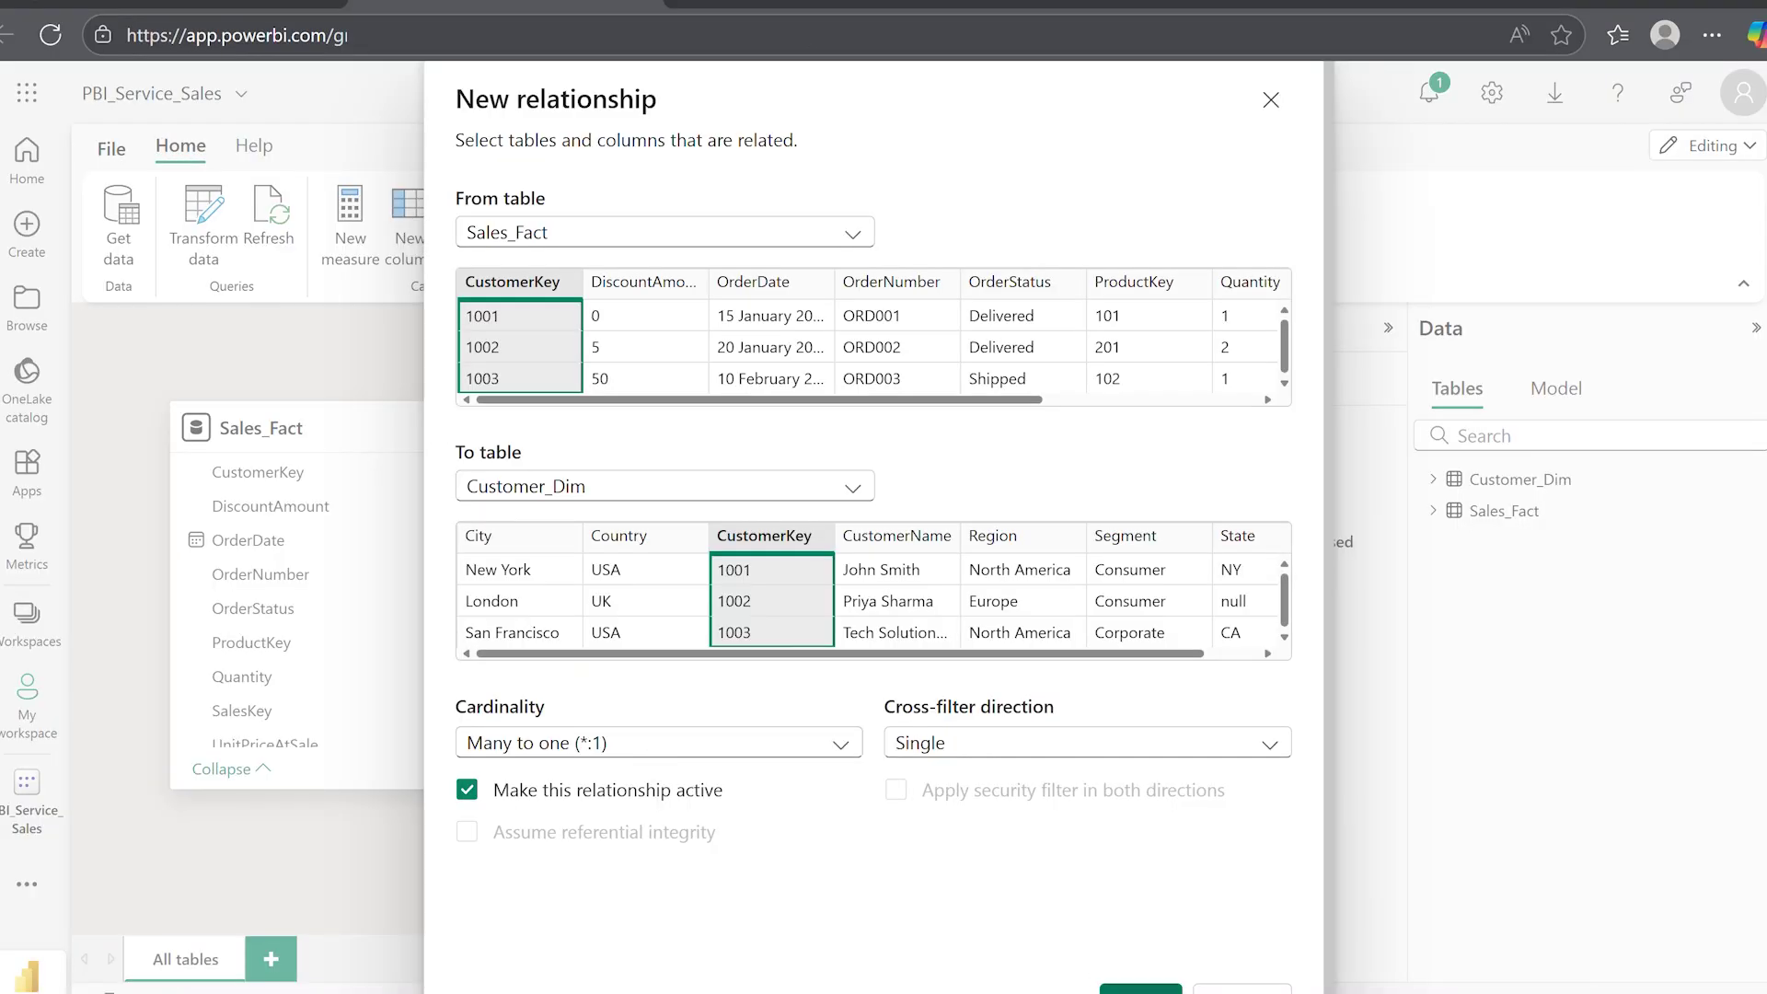
{"action": "key", "text": "Return"}
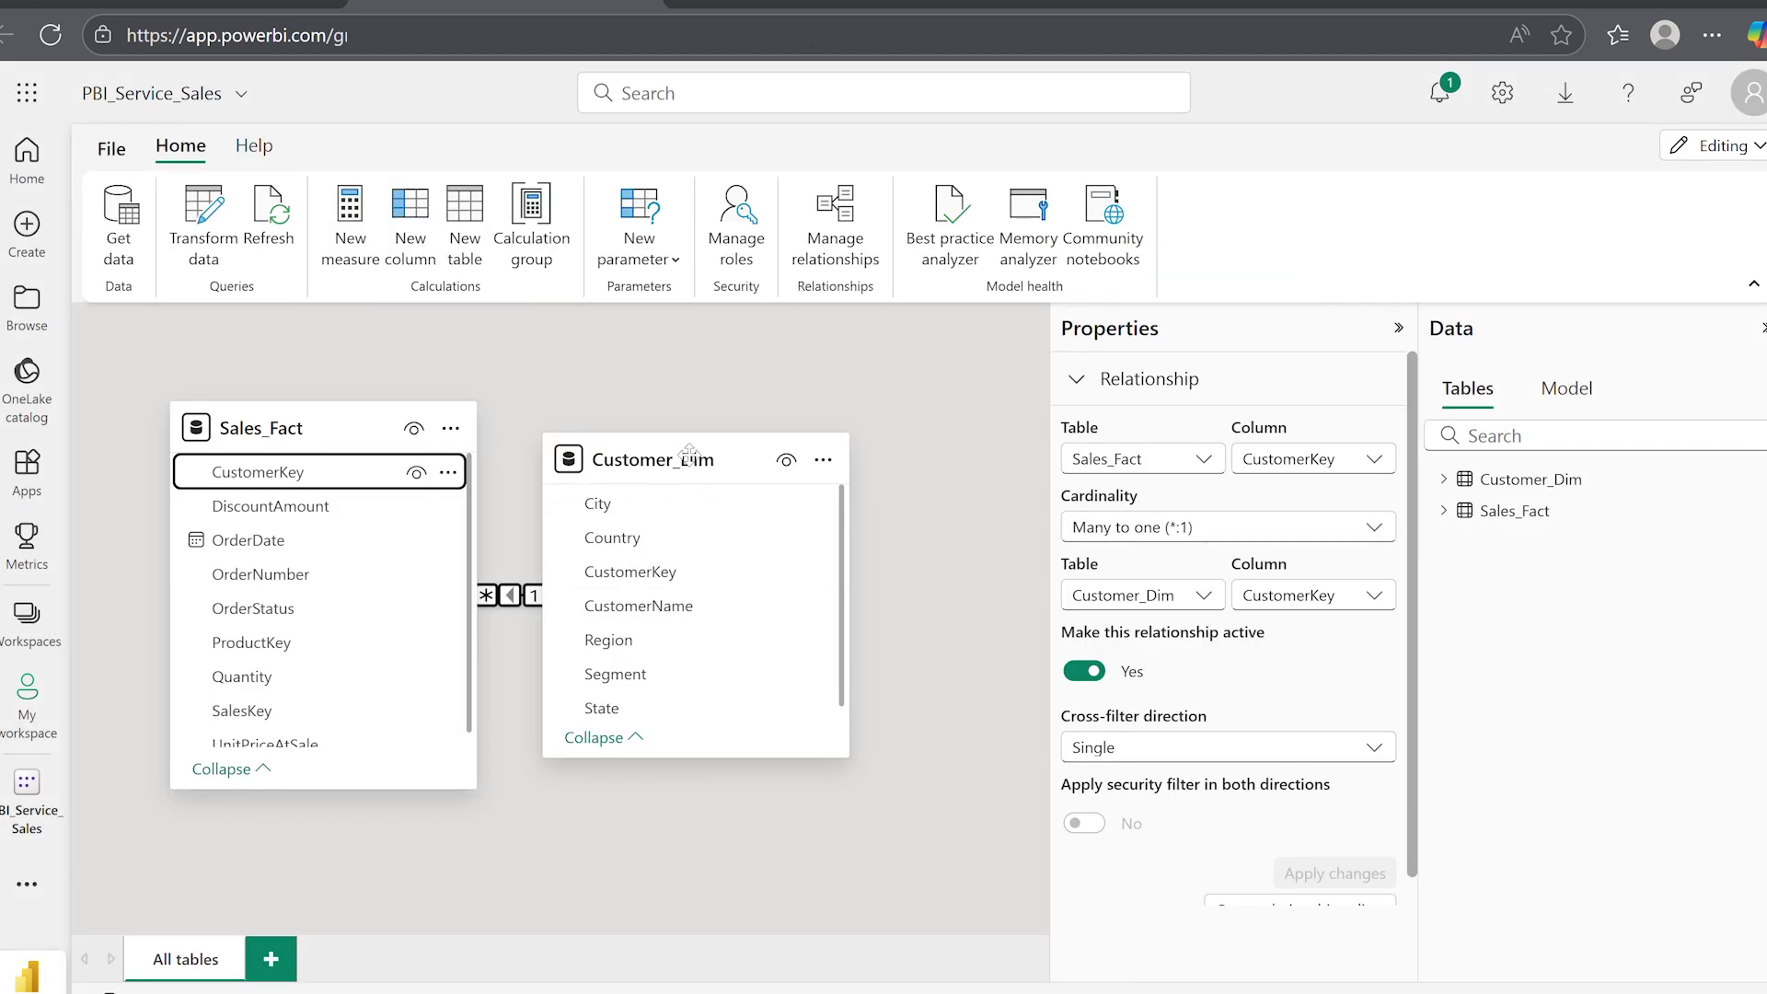
{"action": "left_click_drag", "start_coordinate": [692, 465], "coordinate": [845, 471]}
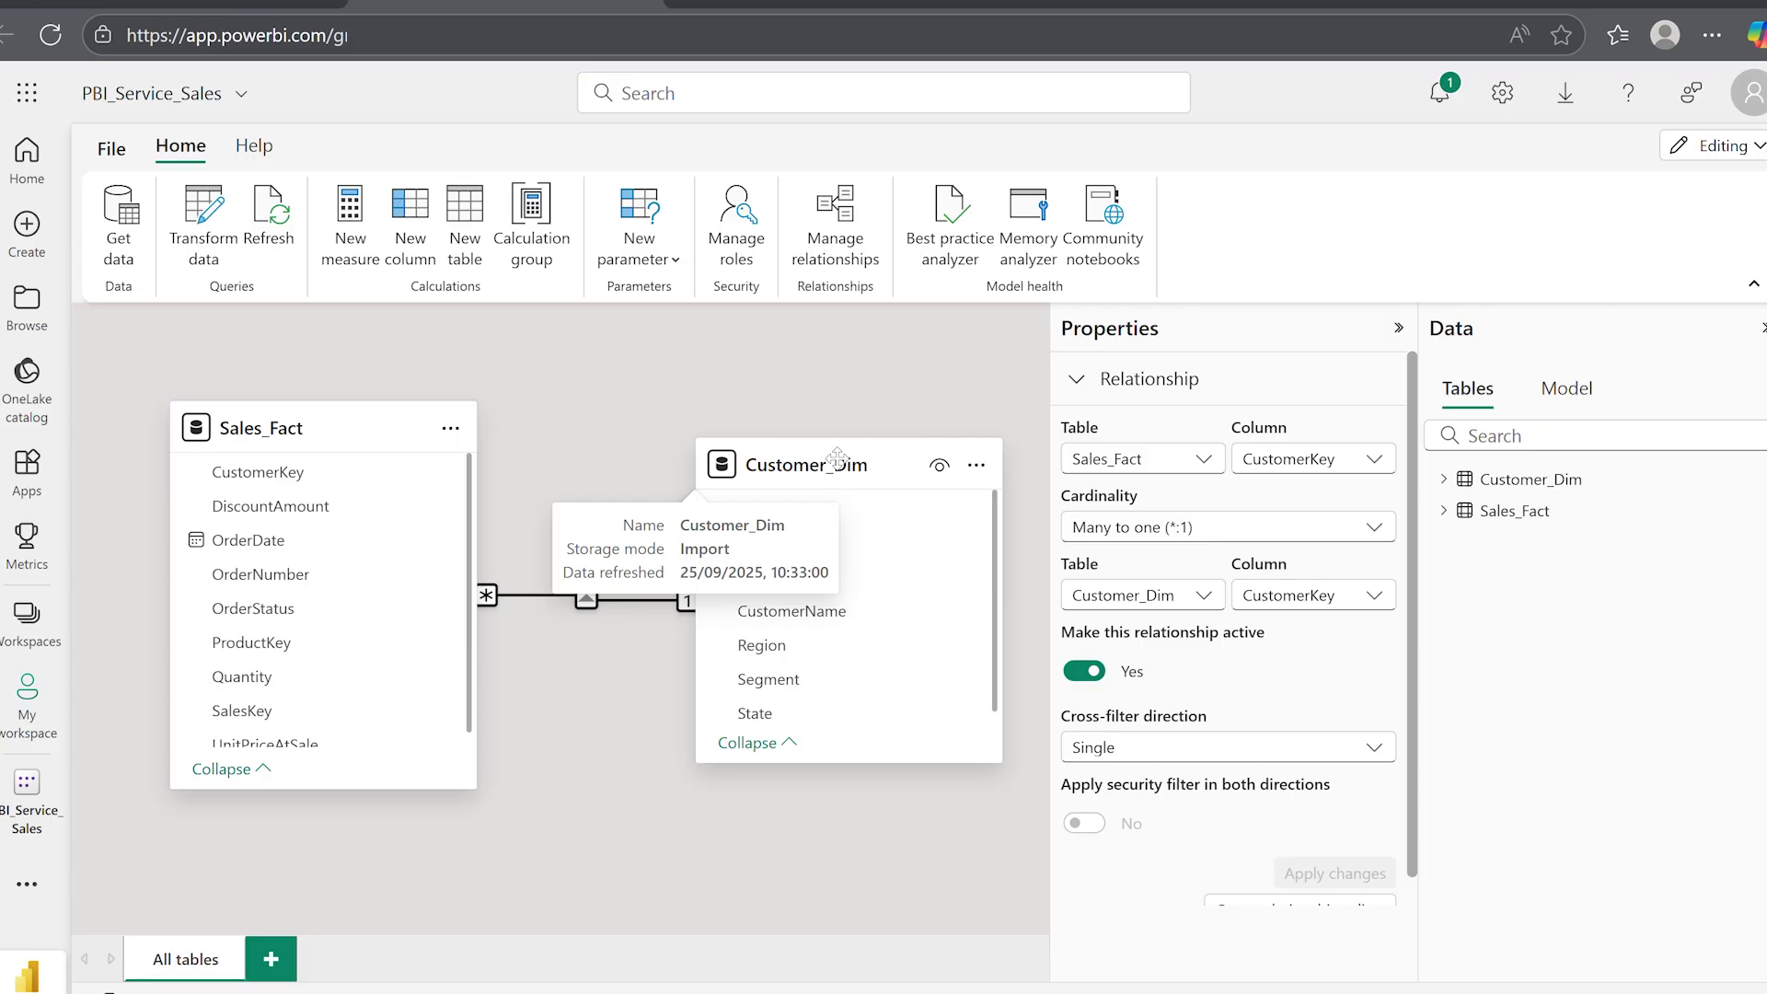
{"action": "left_click", "coordinate": [559, 355]}
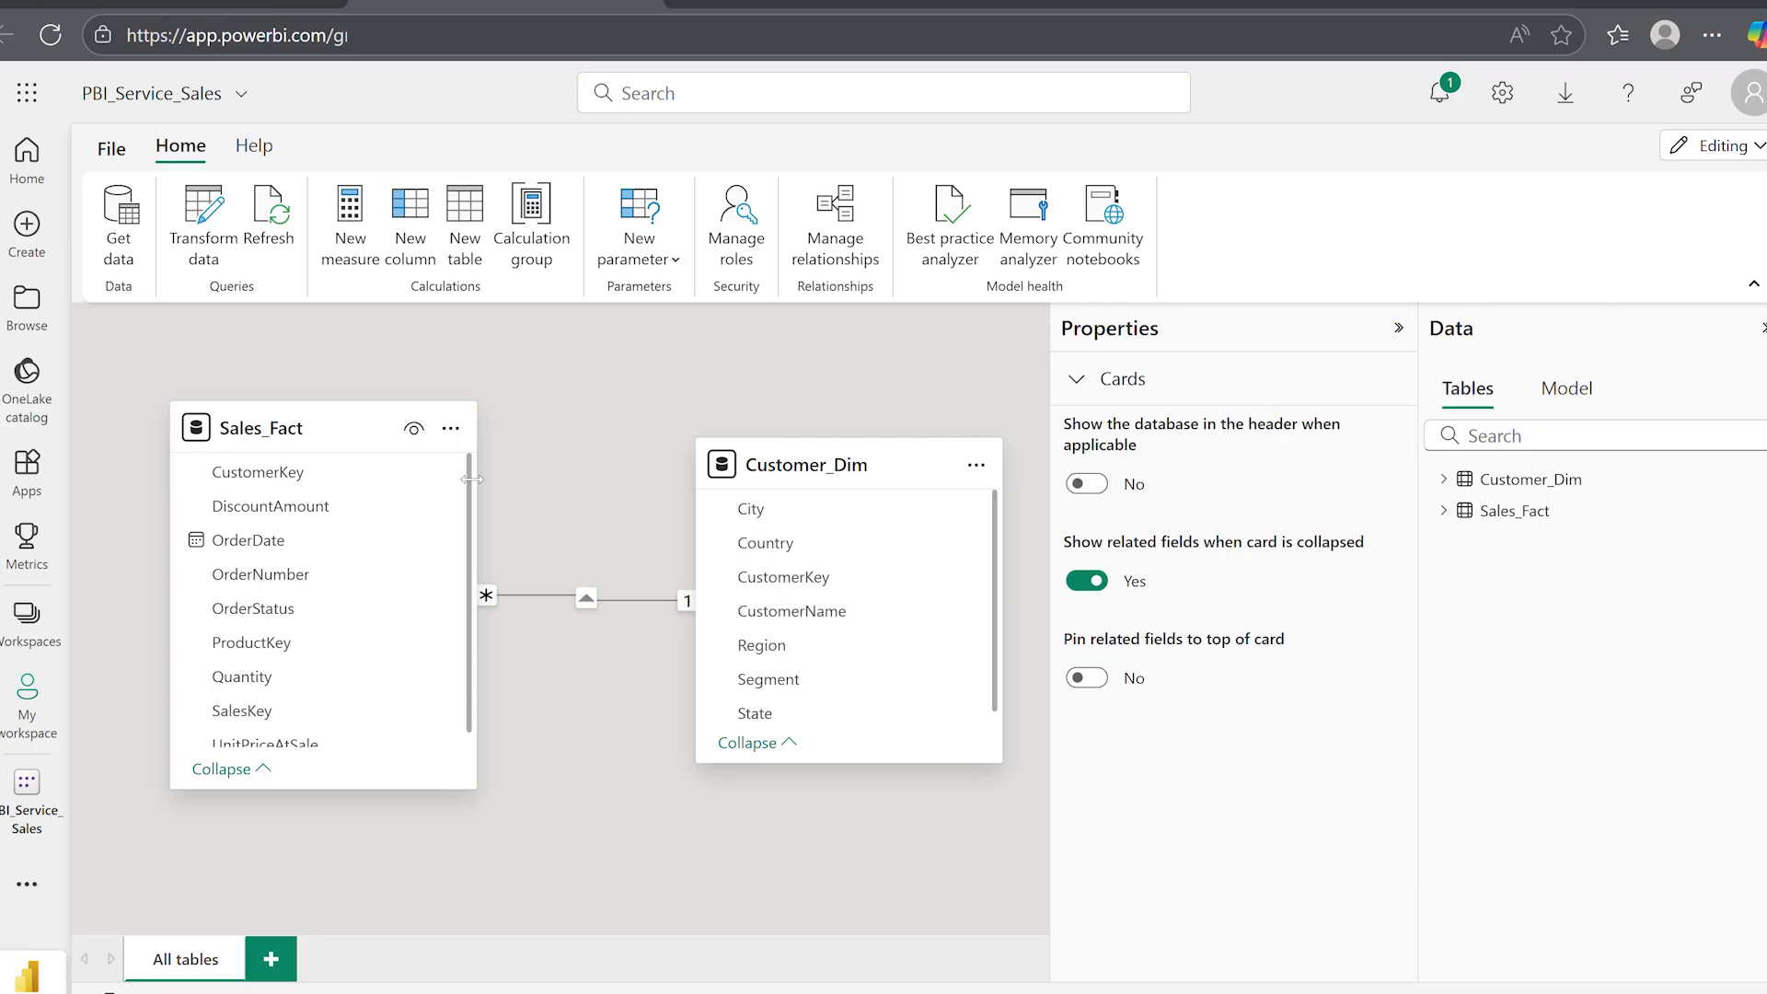
{"action": "left_click", "coordinate": [331, 417]}
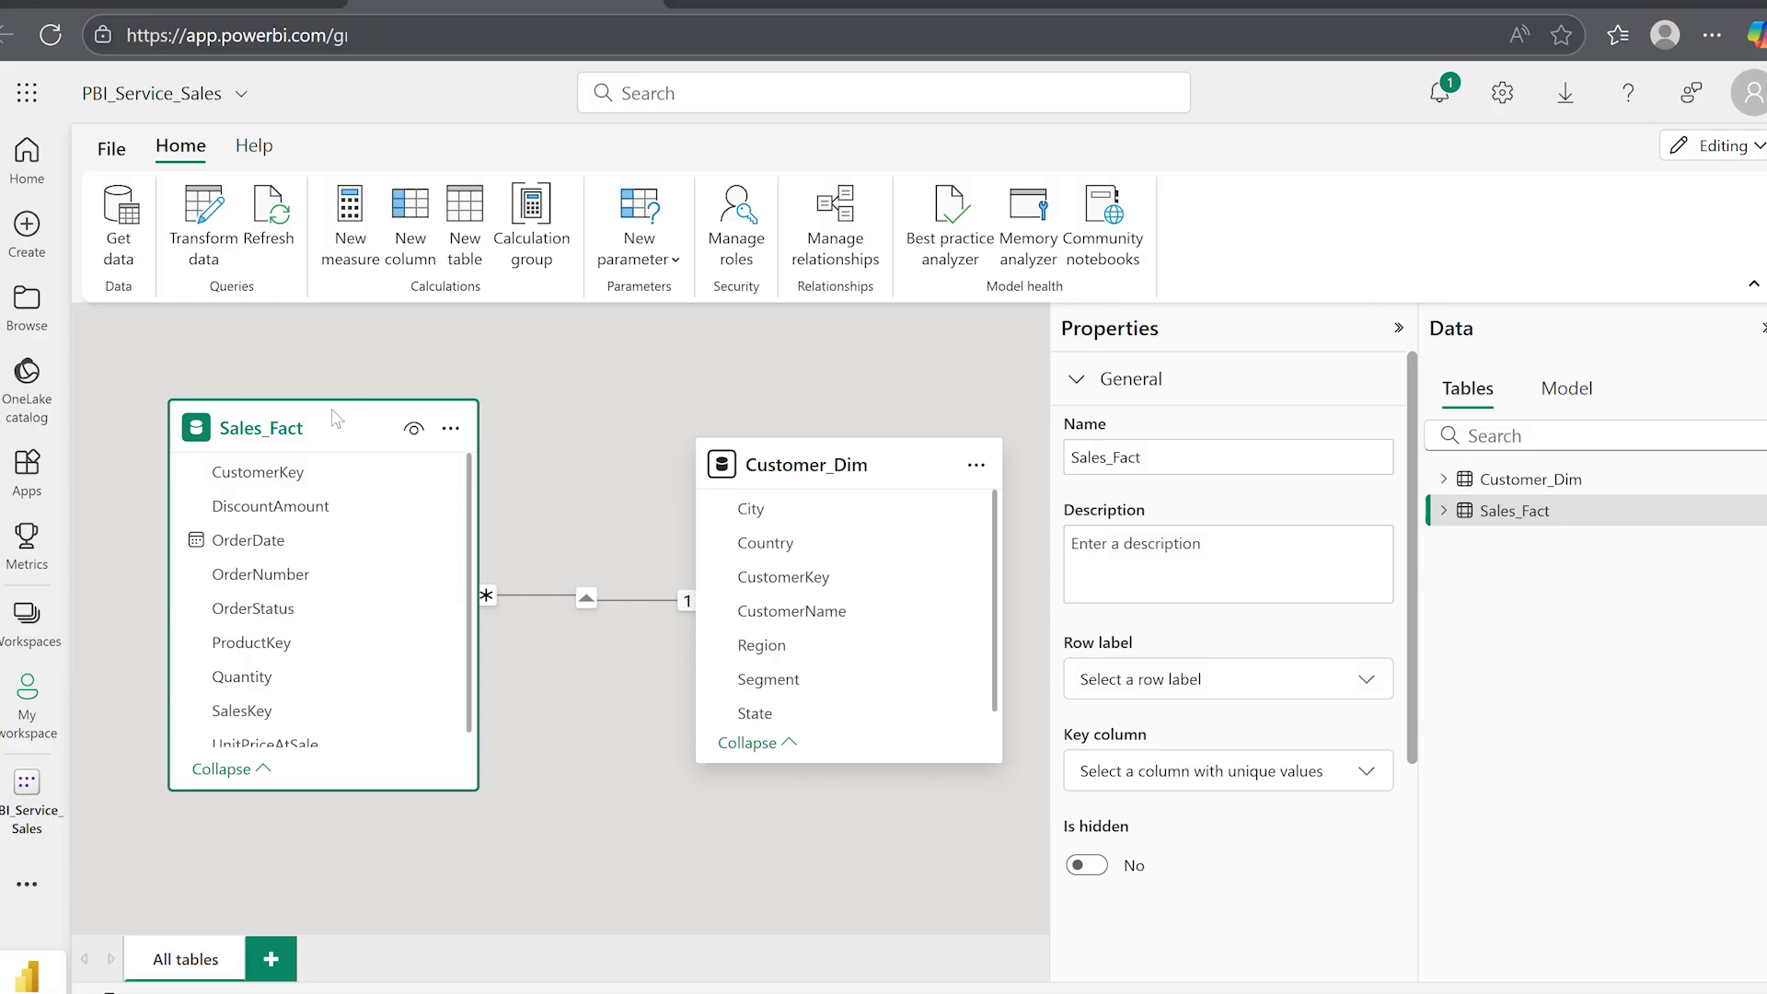
Step: Give UnitPriceAtSale the Decimal number type and $ English (United States) currency format
{"action": "left_click", "coordinate": [264, 744]}
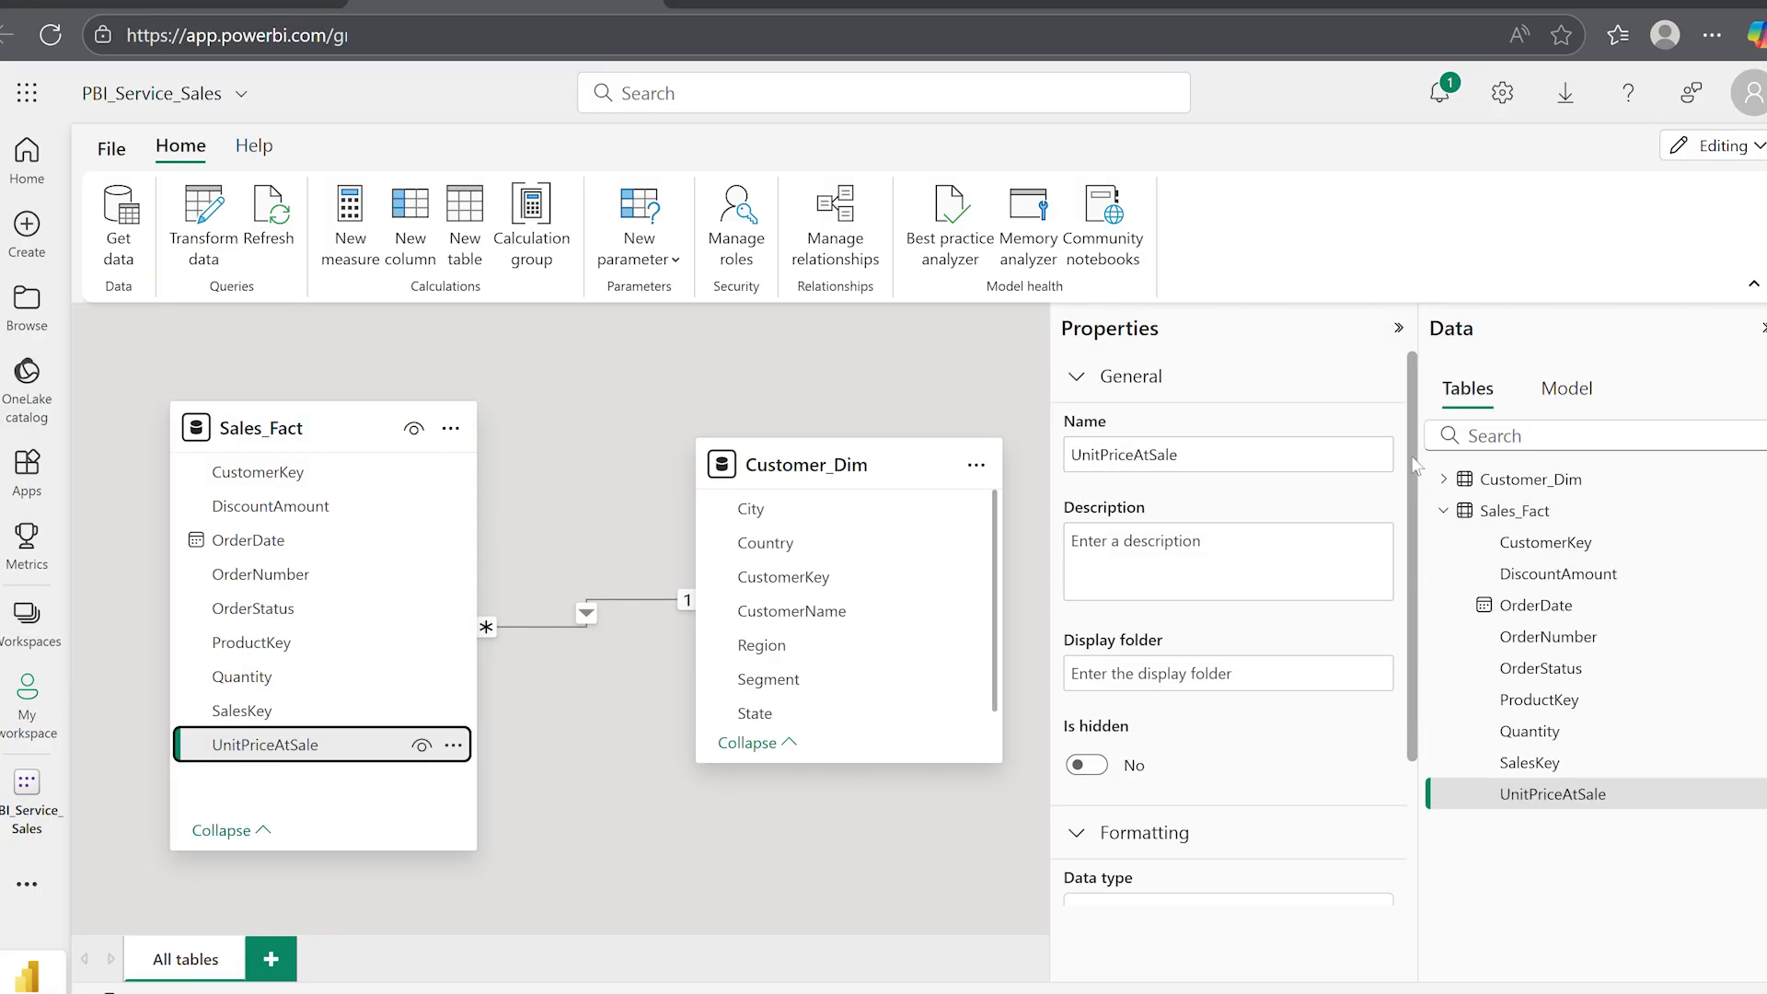
{"action": "scroll", "coordinate": [1230, 622], "scroll_direction": "down", "scroll_amount": 3}
{"action": "left_click", "coordinate": [1365, 722]}
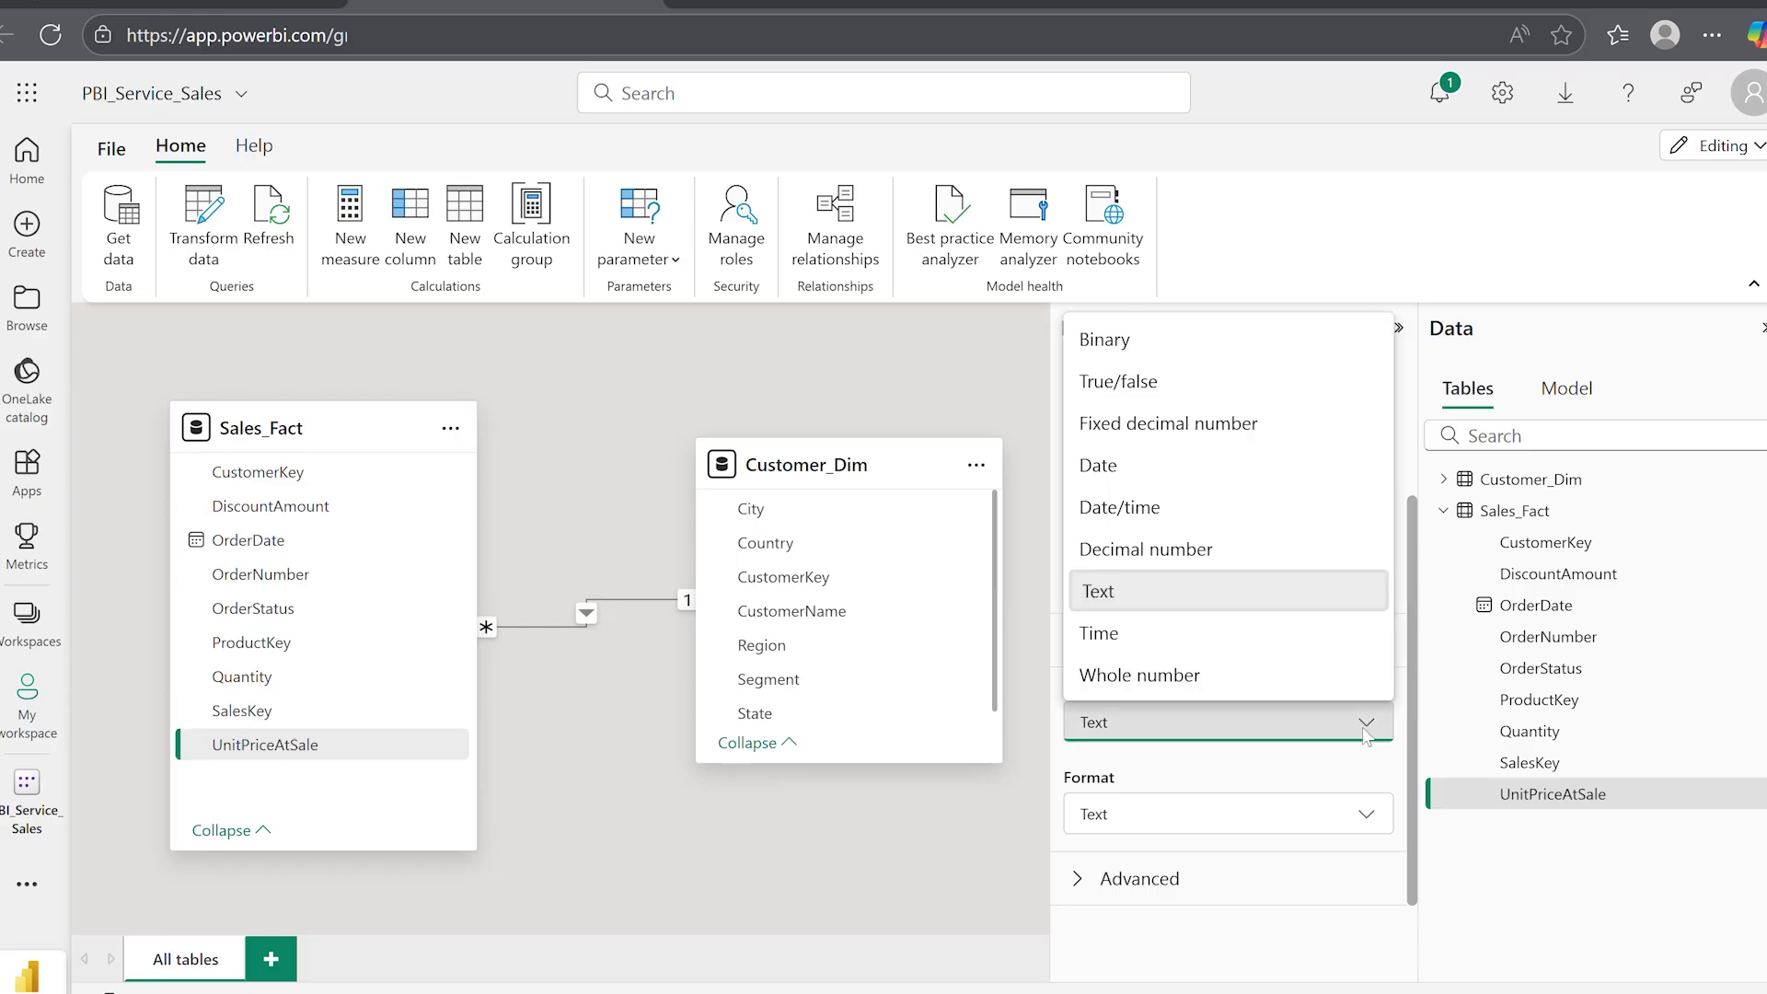
{"action": "left_click", "coordinate": [1249, 550]}
{"action": "left_click", "coordinate": [1030, 664]}
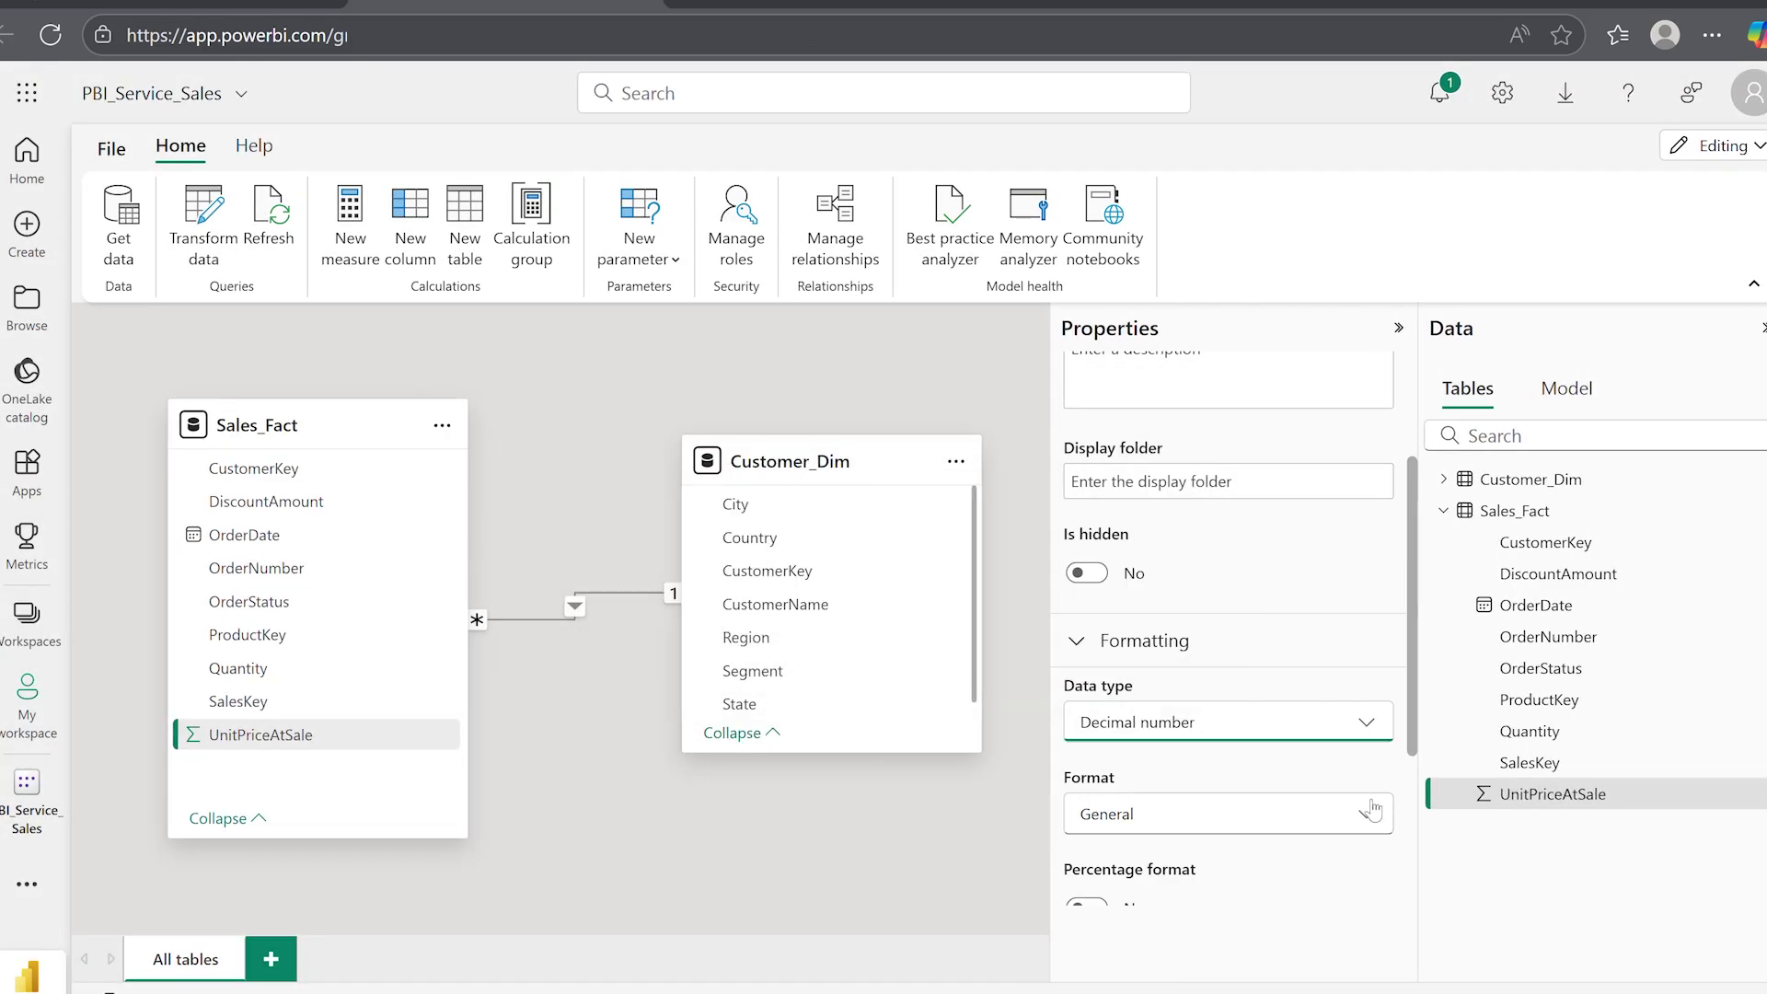
{"action": "left_click", "coordinate": [1365, 813]}
{"action": "left_click", "coordinate": [1155, 437]}
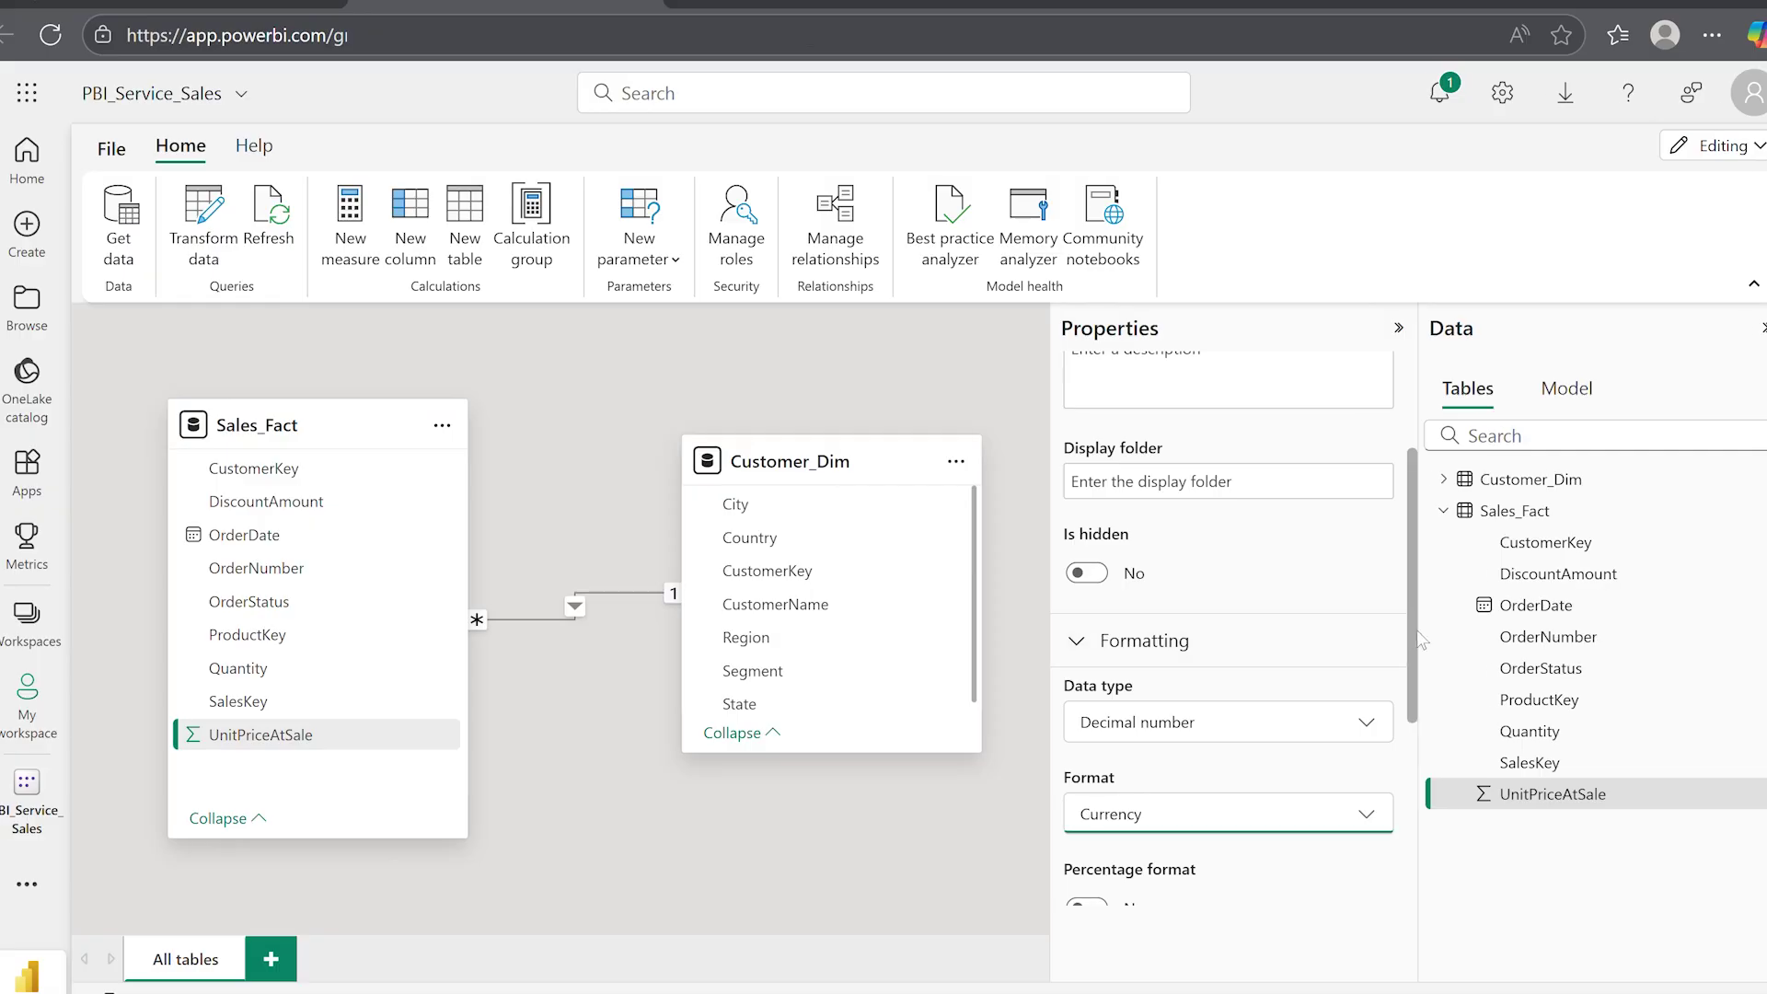
{"action": "left_click_drag", "start_coordinate": [1416, 629], "coordinate": [1410, 839]}
{"action": "left_click", "coordinate": [1352, 821]}
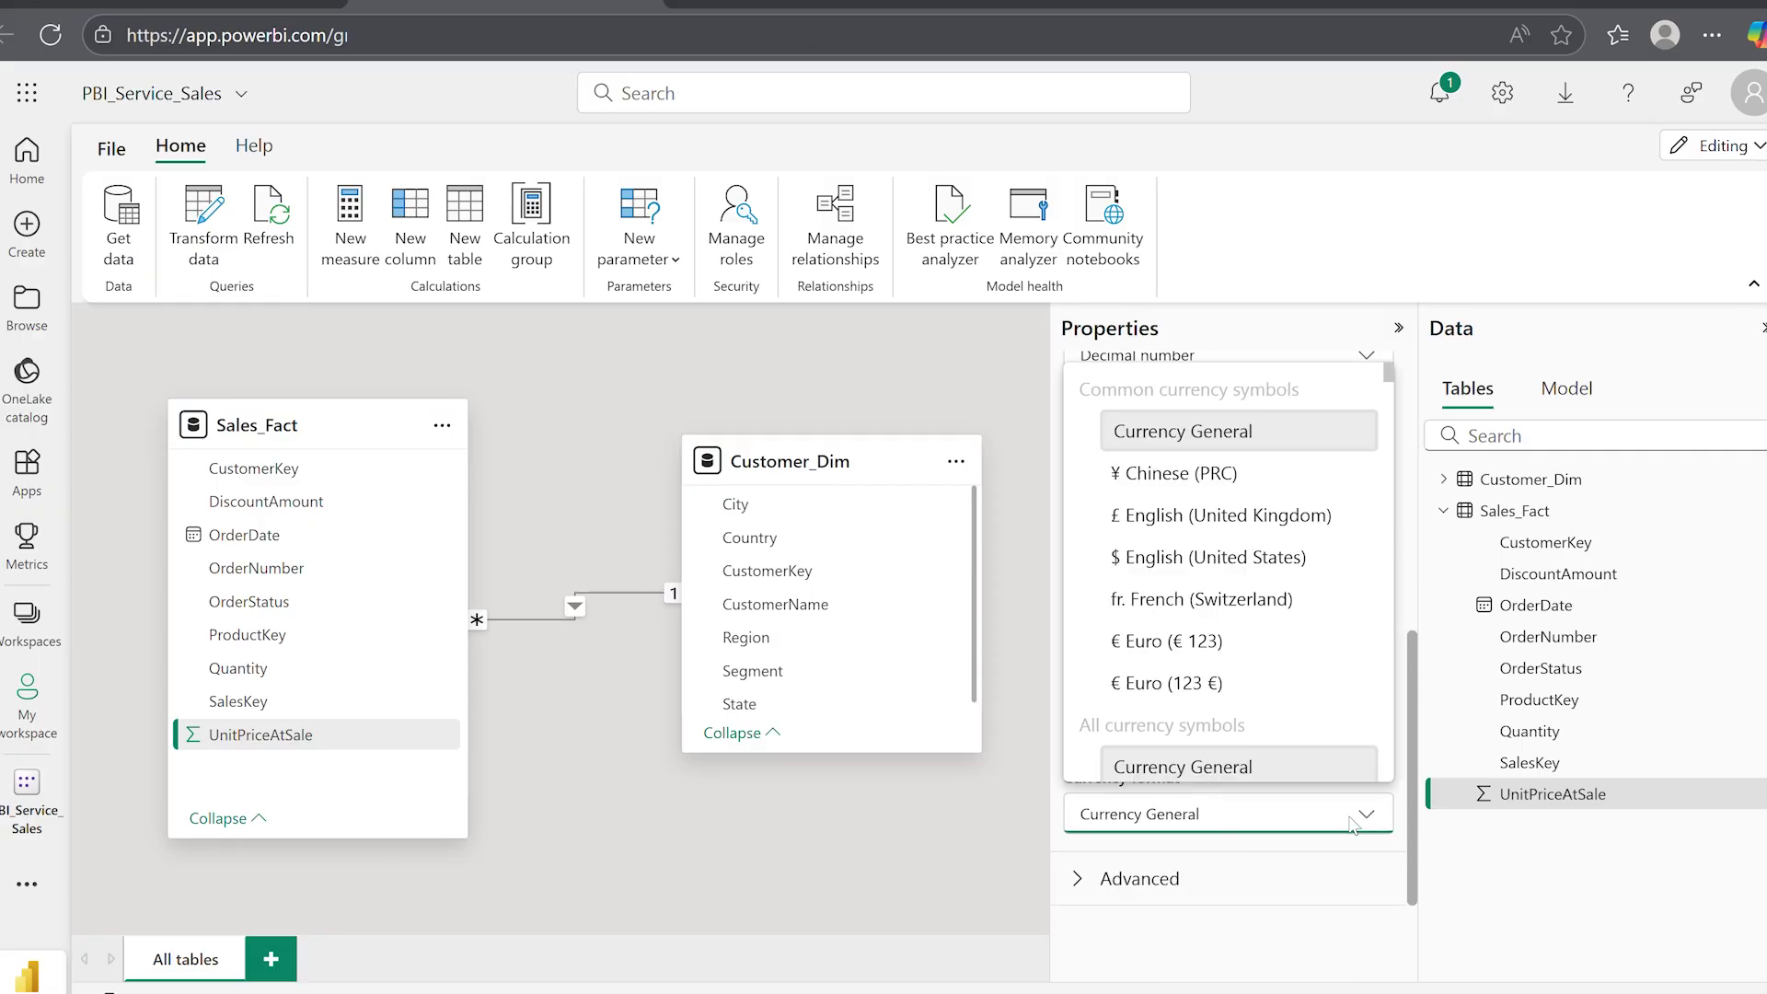
{"action": "left_click", "coordinate": [1326, 555]}
Step: Create the DateTable calculated table from a pasted DAX calendar formula
{"action": "left_click", "coordinate": [593, 373]}
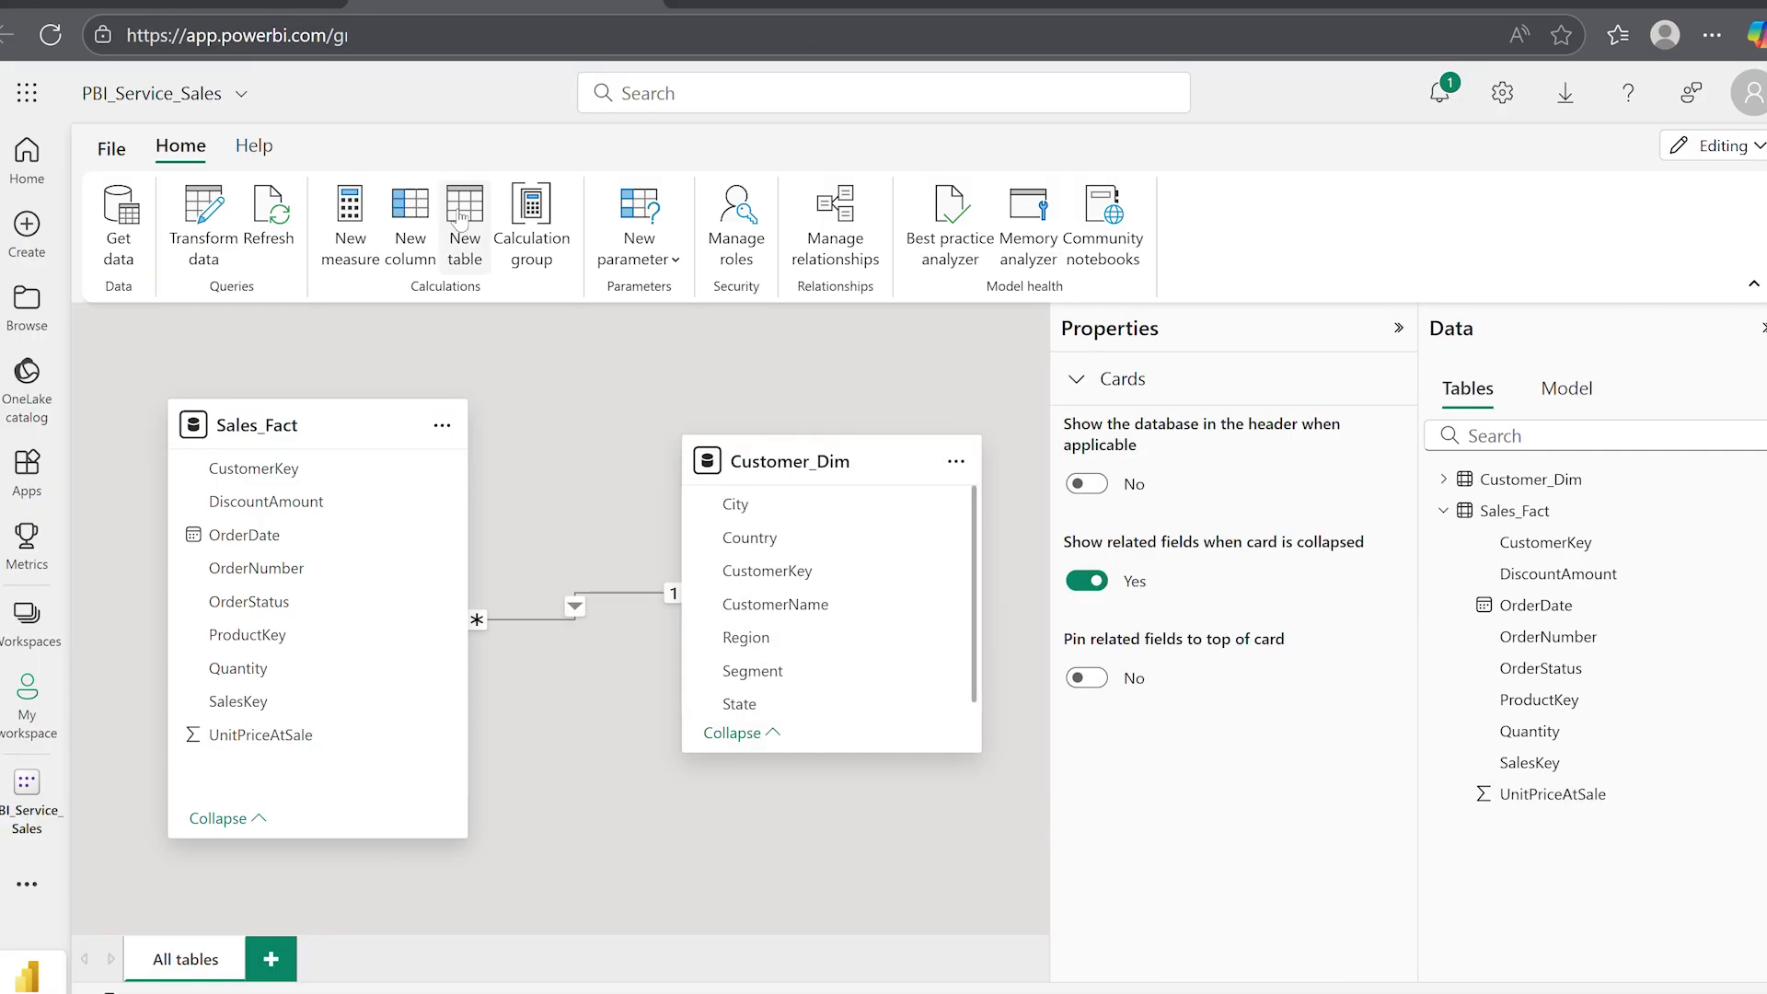
{"action": "left_click", "coordinate": [463, 235]}
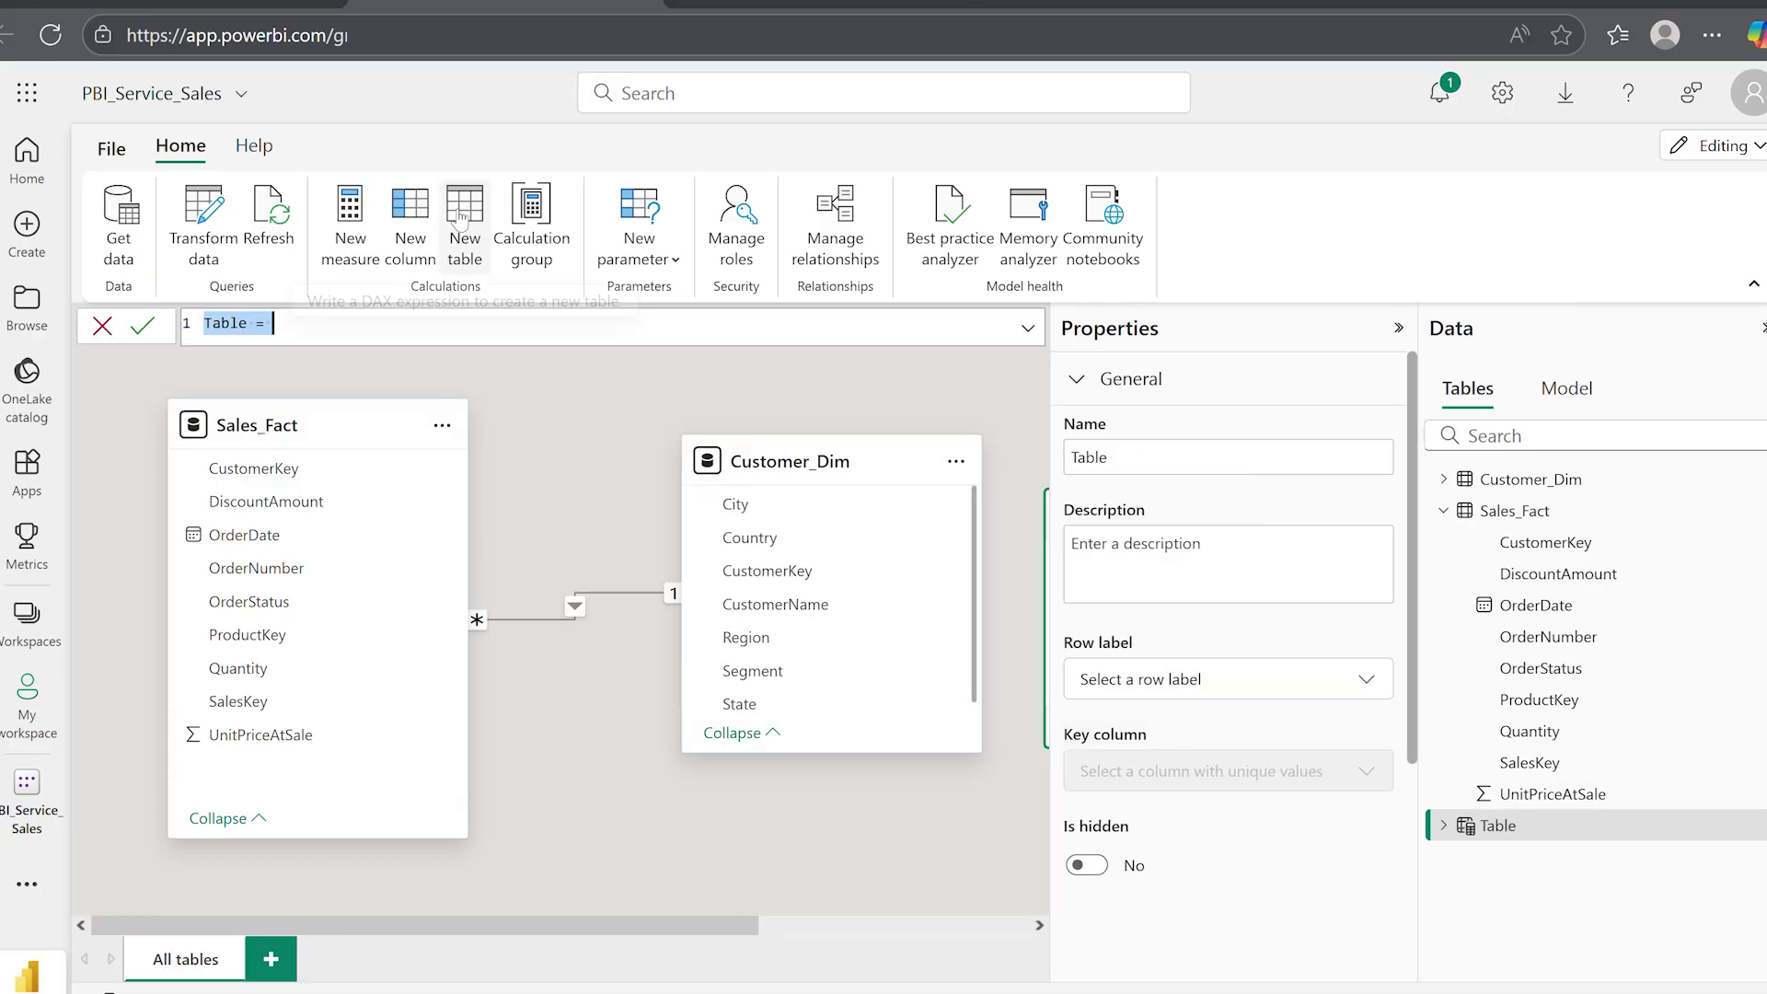
{"action": "type", "text": "DateTable = -- This table is generated based on the OrderDate column from your Sale_Fact table. -- It creates a full calendar of dates between the first and last order date. ADDCOLUMNS (     CALENDAR (         MIN ( Sales_Fact[OrderDate] ),         MAX ( Sales_Fact[OrderDate] )     ),     \"Year\", YEAR ( [Date] ),     \"Quarter No\", QUARTER ( [Date] ),     \"Quarter\", \"Q\" & QUARTER ( [Date] ),     \"Month No\", MONTH ( [Date] ),     \"Month Name\", FORMAT ( [Date], \"mmmm\" ),     \"Month Abbr\", FORMAT ( [Date], \"mmm\" ),     \"Week No\", WEEKNUM ( [Date], 2 ), -- Starts the week on Monday     \"Day\", DAY ( [Date] ),     \"Day of Week No\", WEEKDAY ( [Date], 2 ), -- Monday = 1, Sunday = 7     \"Day of Week Name\", FORMAT ( [Date], \"dddd\" ),     \"Day of Week Abbr\", FORMAT ( [Date], \"ddd\" ),     \"Year Month\", FORMAT ( [Date], \"yyyy-mm\" ) )"}
{"action": "key", "text": "Return"}
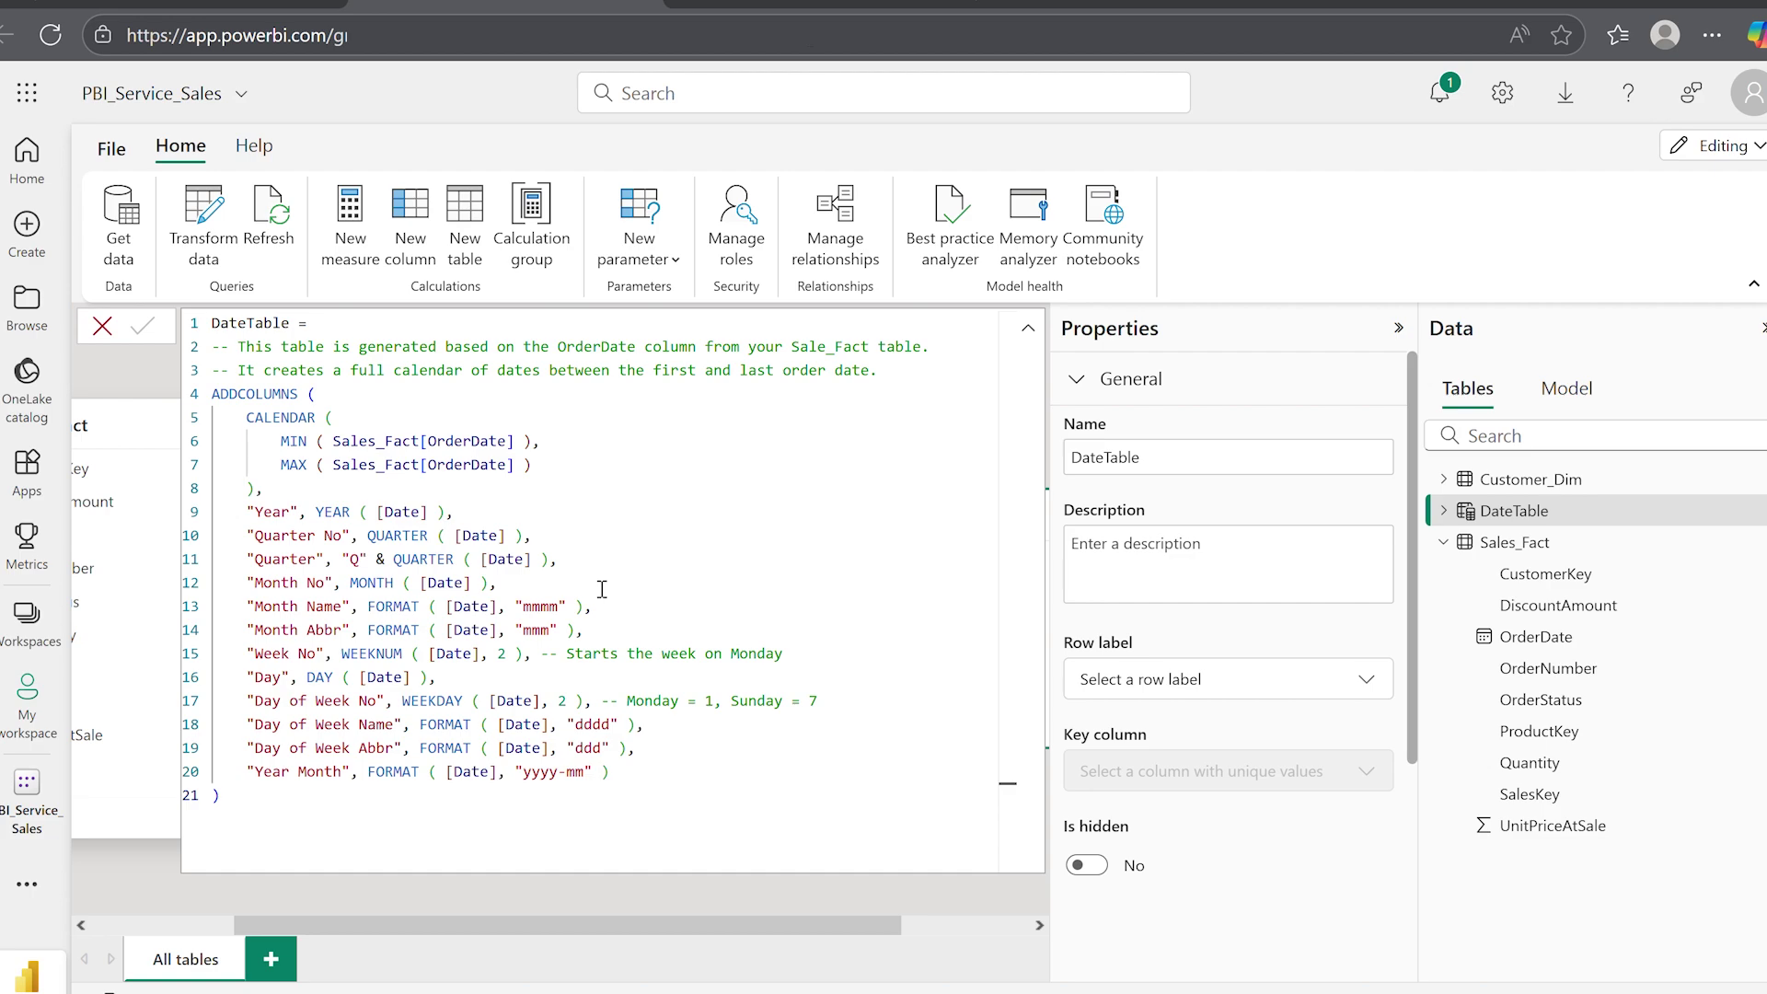
Step: Relate DateTable's Date to Sales_Fact's OrderDate
{"action": "left_click_drag", "start_coordinate": [591, 878], "coordinate": [310, 746]}
{"action": "left_click", "coordinate": [1141, 988]}
{"action": "left_click", "coordinate": [621, 699]}
{"action": "left_click", "coordinate": [808, 704]}
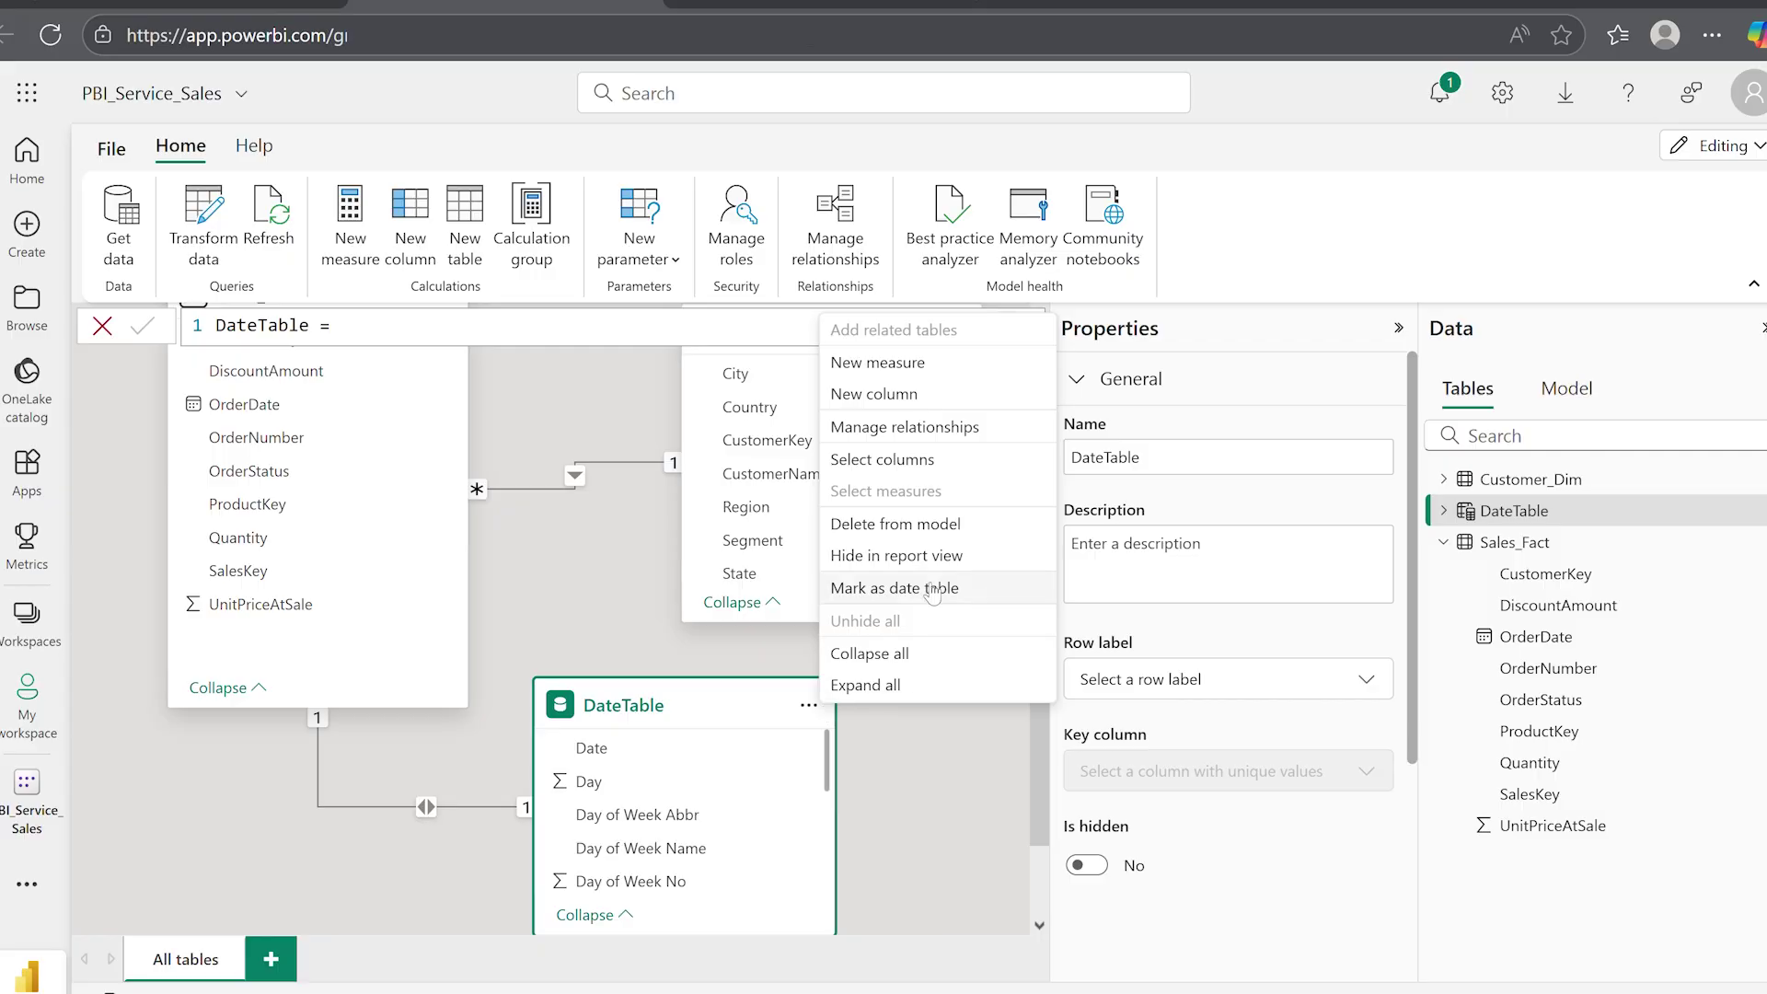
Step: Mark DateTable as the model's date table, keyed on its Date column, and save
{"action": "left_click", "coordinate": [984, 589]}
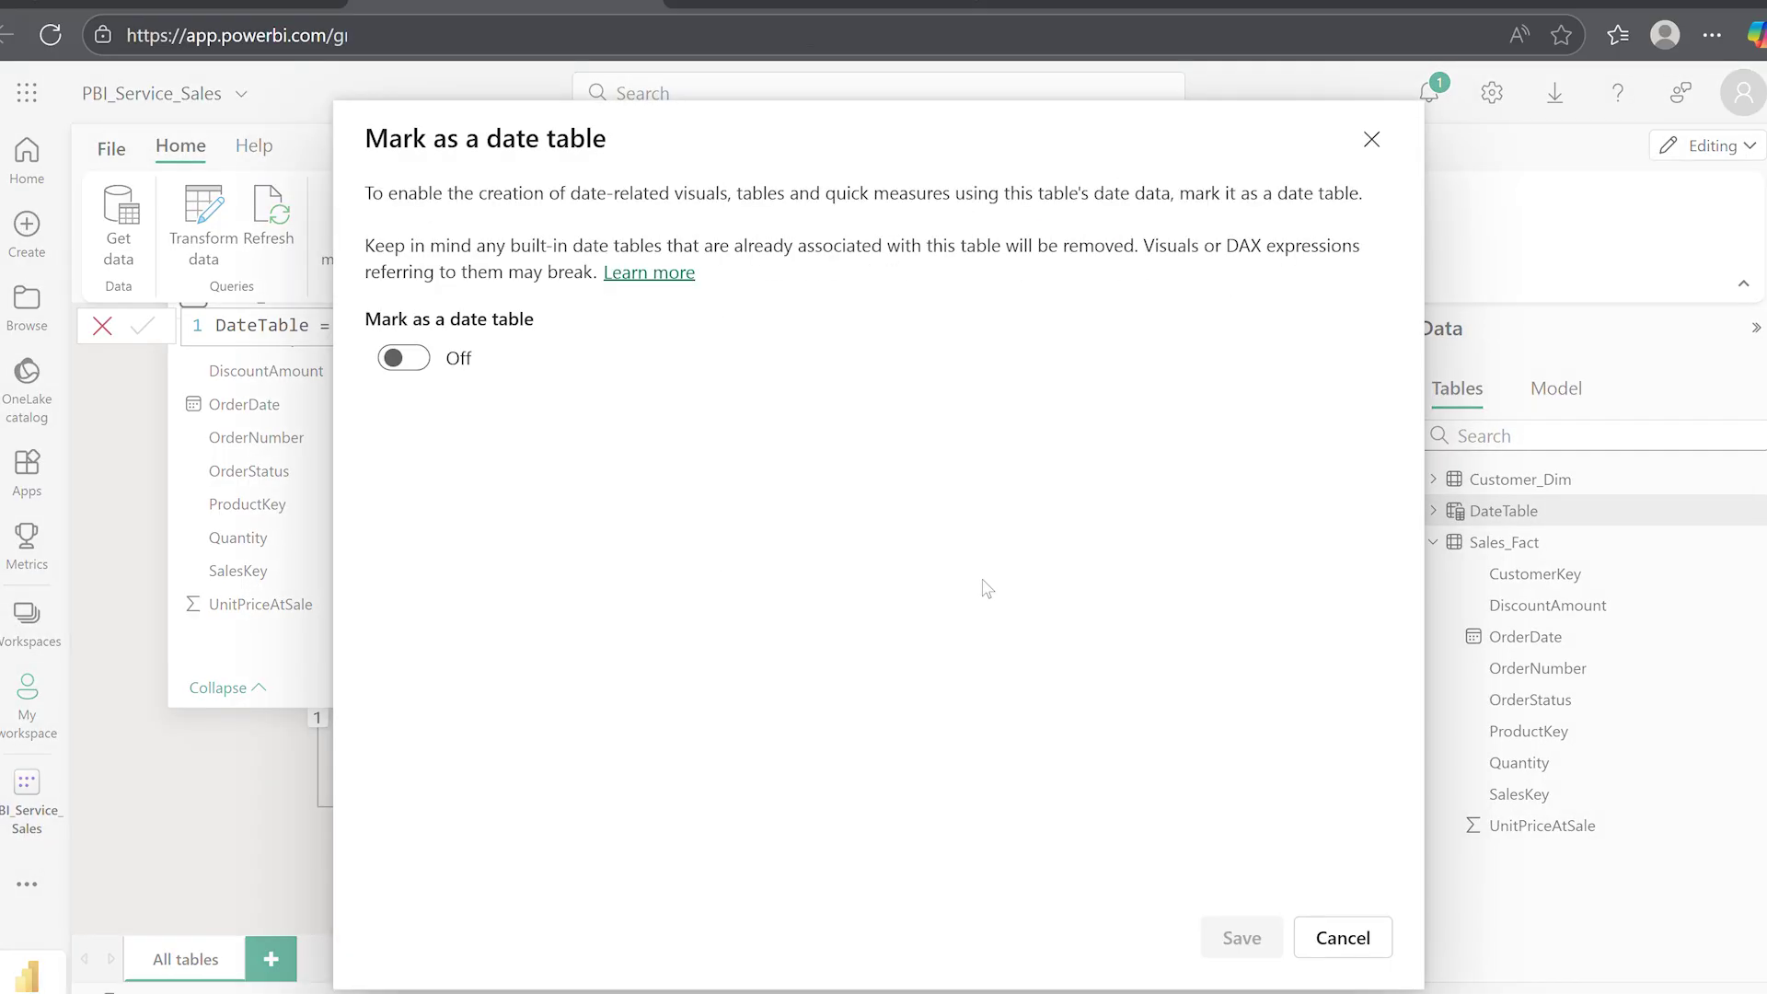
{"action": "left_click", "coordinate": [416, 370]}
{"action": "left_click", "coordinate": [532, 456]}
{"action": "left_click", "coordinate": [525, 497]}
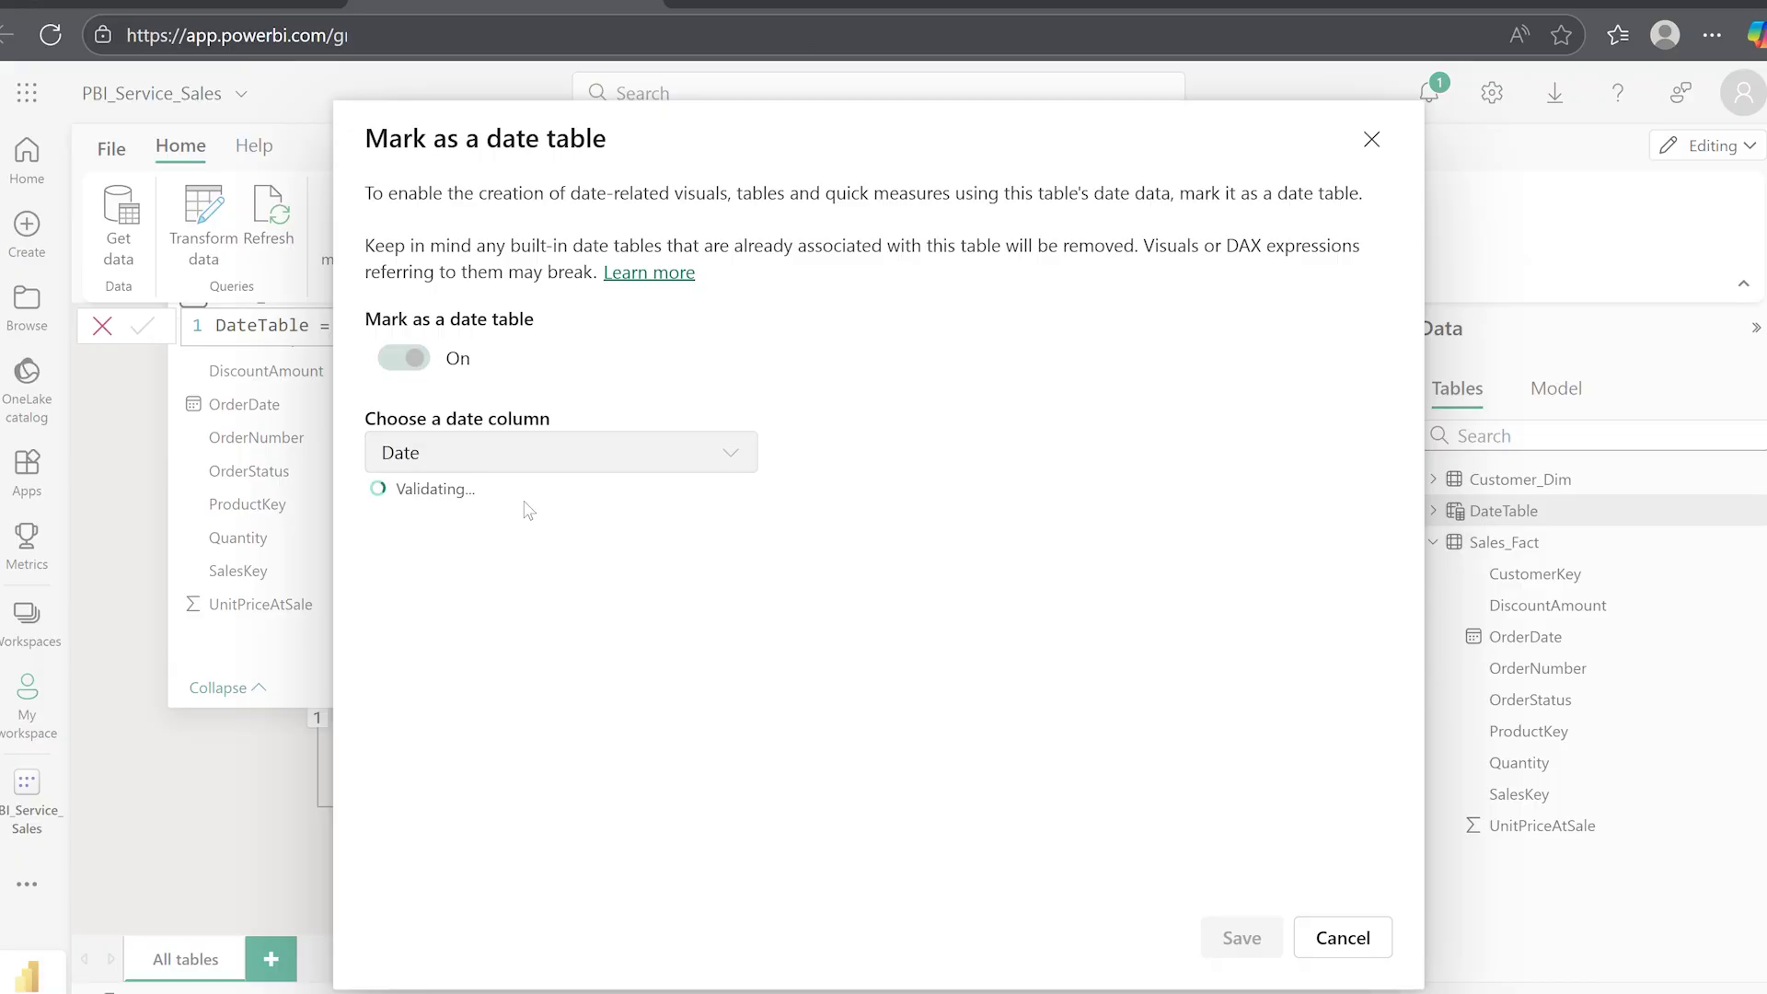
{"action": "left_click", "coordinate": [1235, 936]}
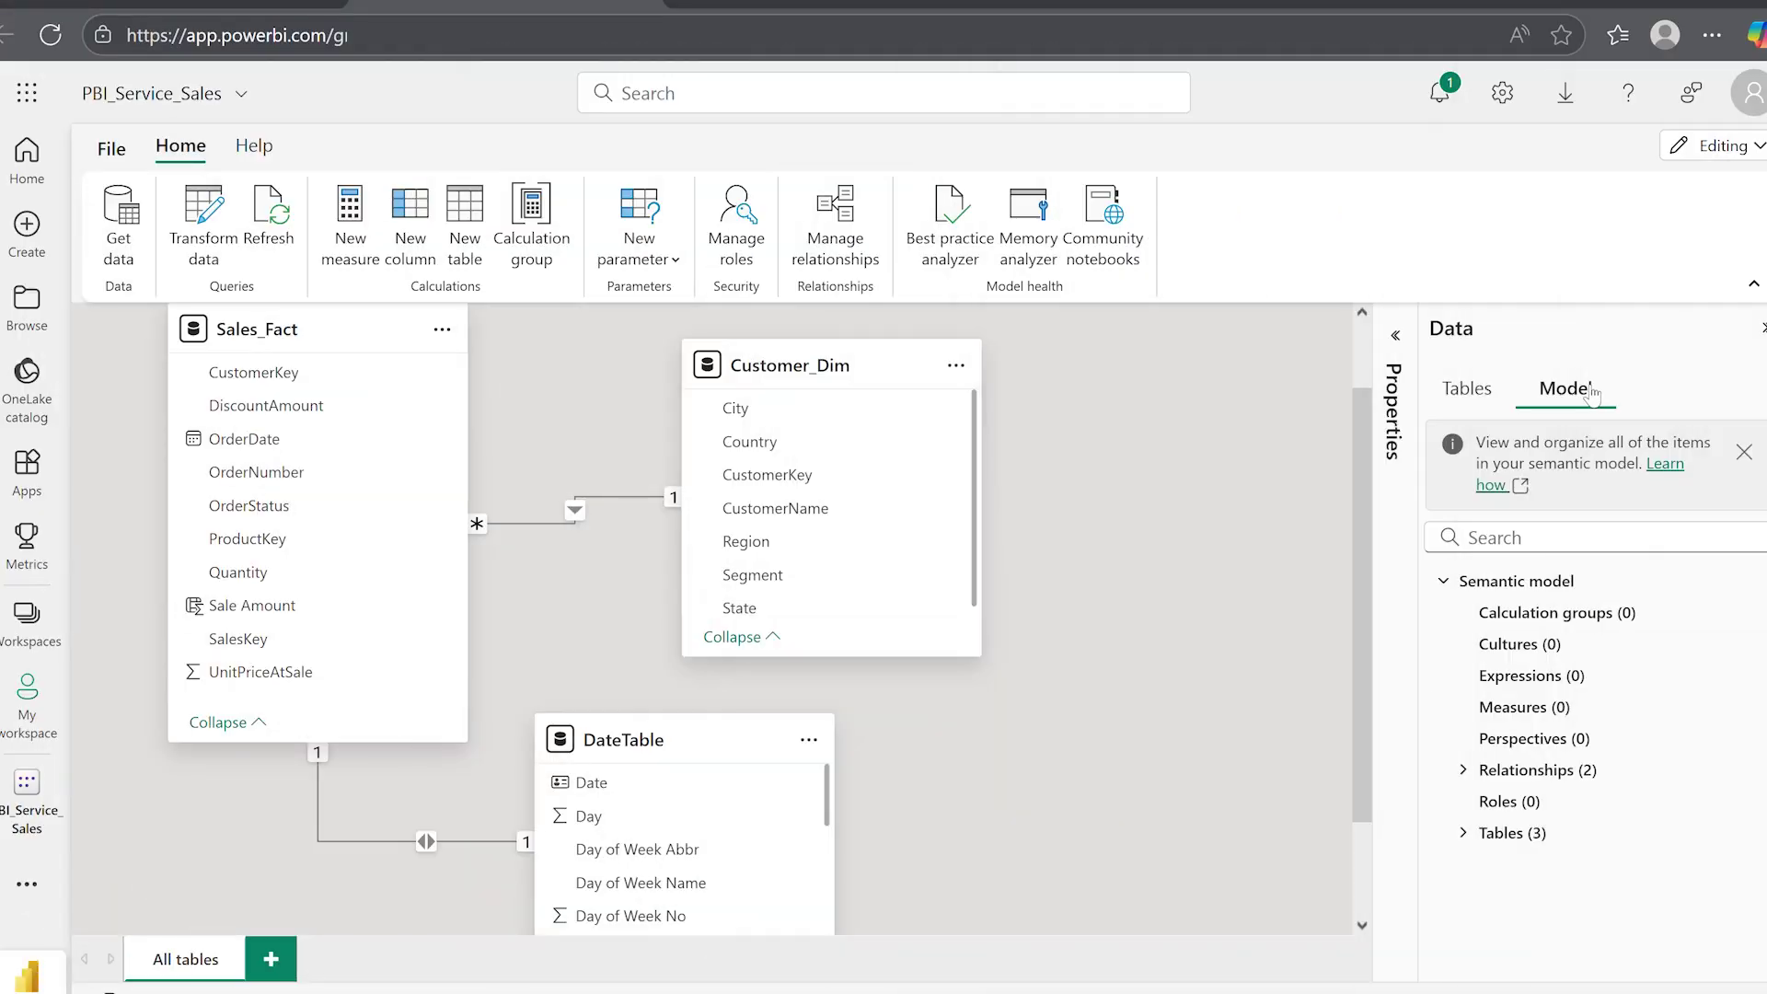
Step: Expand the model's tables list to set up the new report's line chart
{"action": "left_click", "coordinate": [1464, 832]}
{"action": "left_click", "coordinate": [1762, 329]}
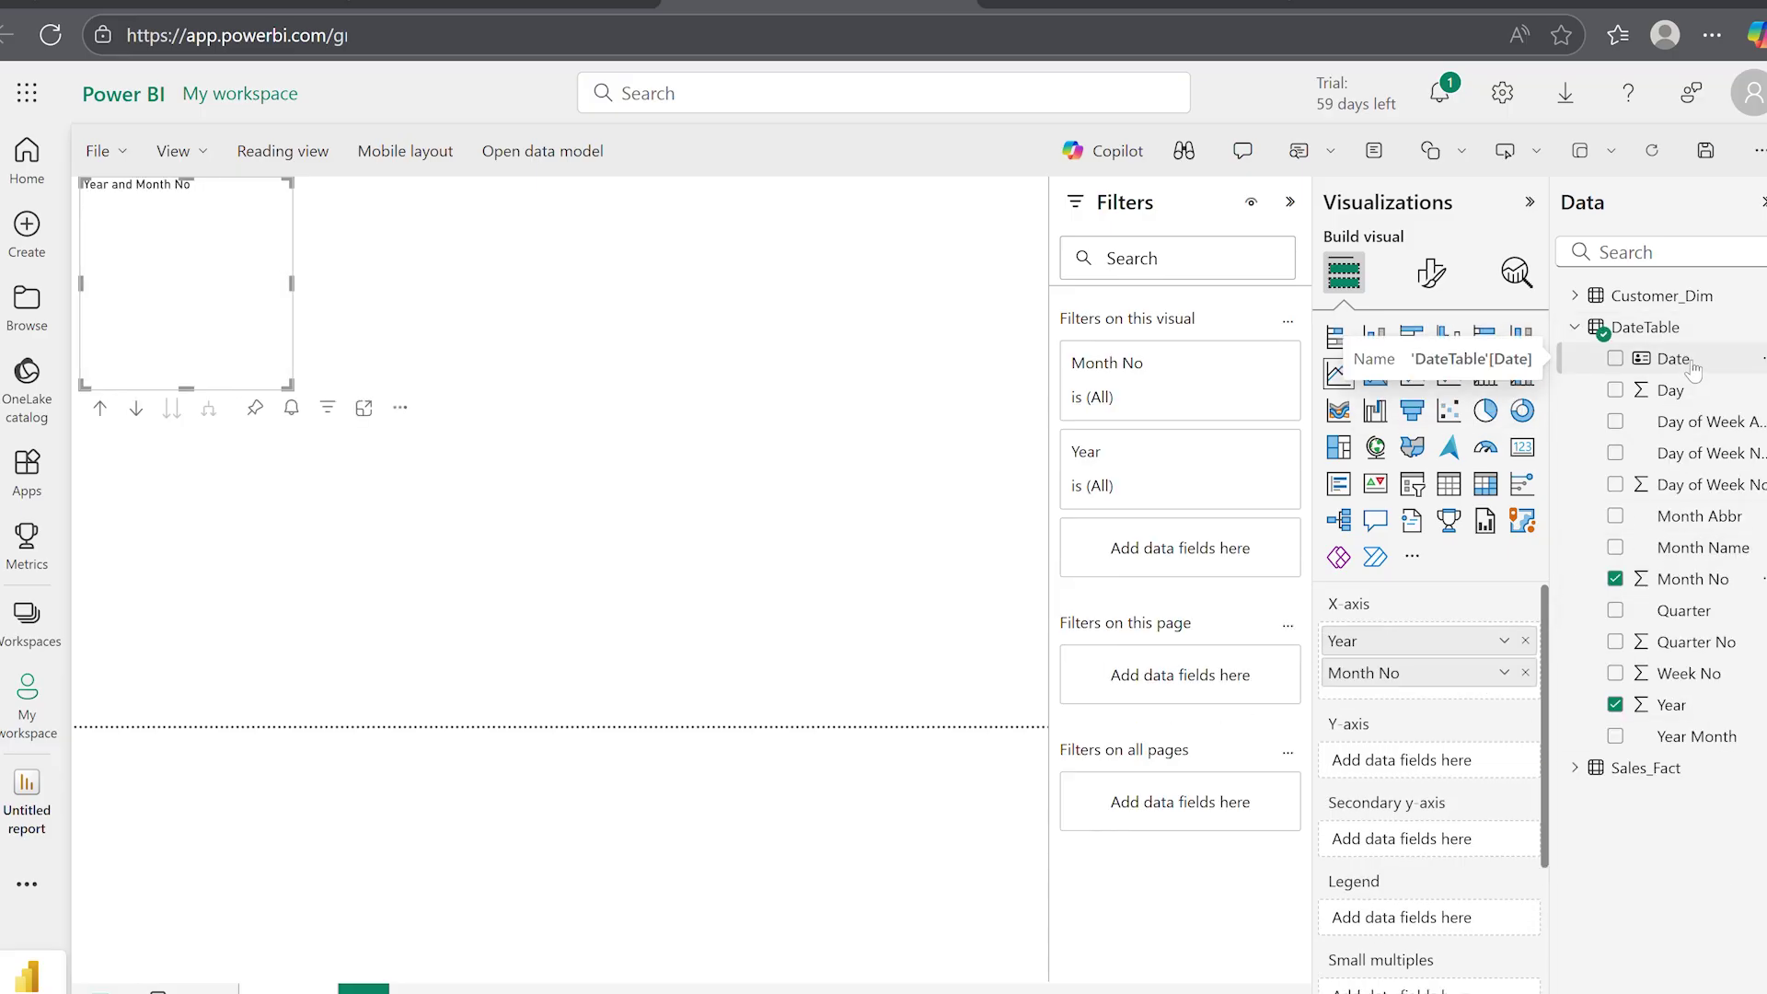
Step: Add Sales_Fact's Sale Amount to the chart as its values
{"action": "left_click", "coordinate": [1646, 328]}
{"action": "left_click", "coordinate": [1645, 359]}
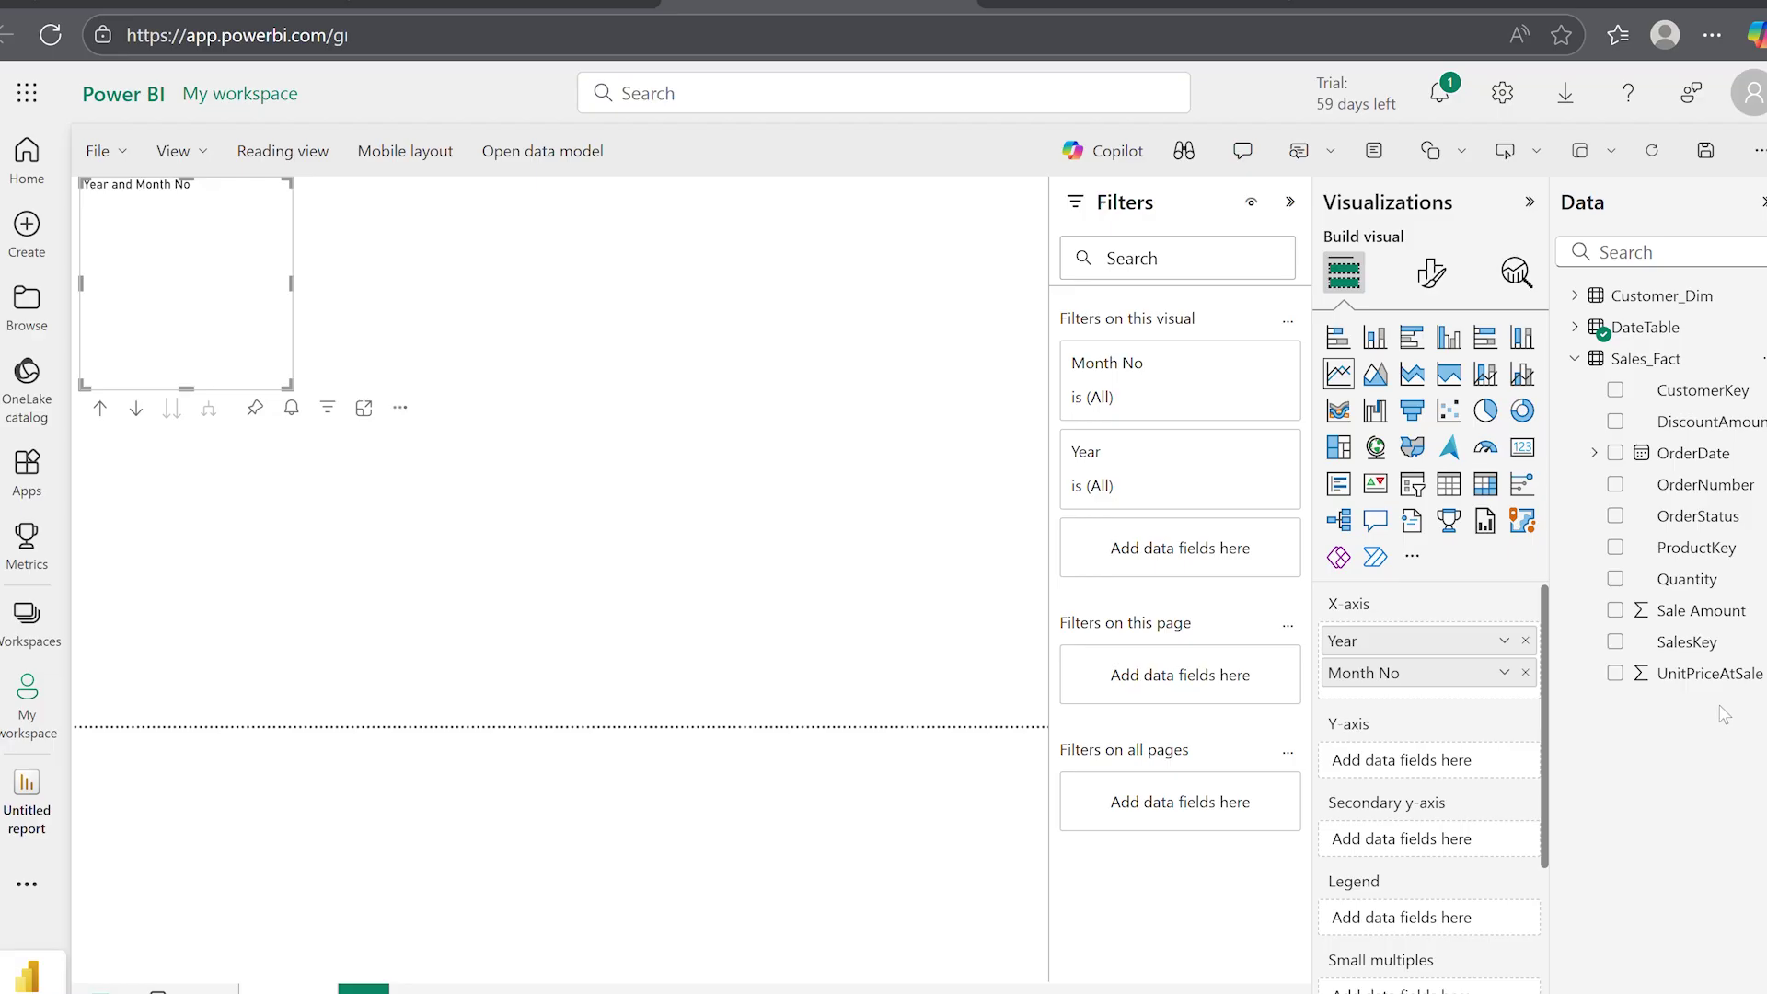
{"action": "mouse_move", "coordinate": [1701, 611]}
{"action": "left_mouse_down"}
{"action": "mouse_move", "coordinate": [1366, 752]}
{"action": "mouse_move", "coordinate": [1394, 760]}
{"action": "left_mouse_up"}
{"action": "right_click", "coordinate": [1371, 673]}
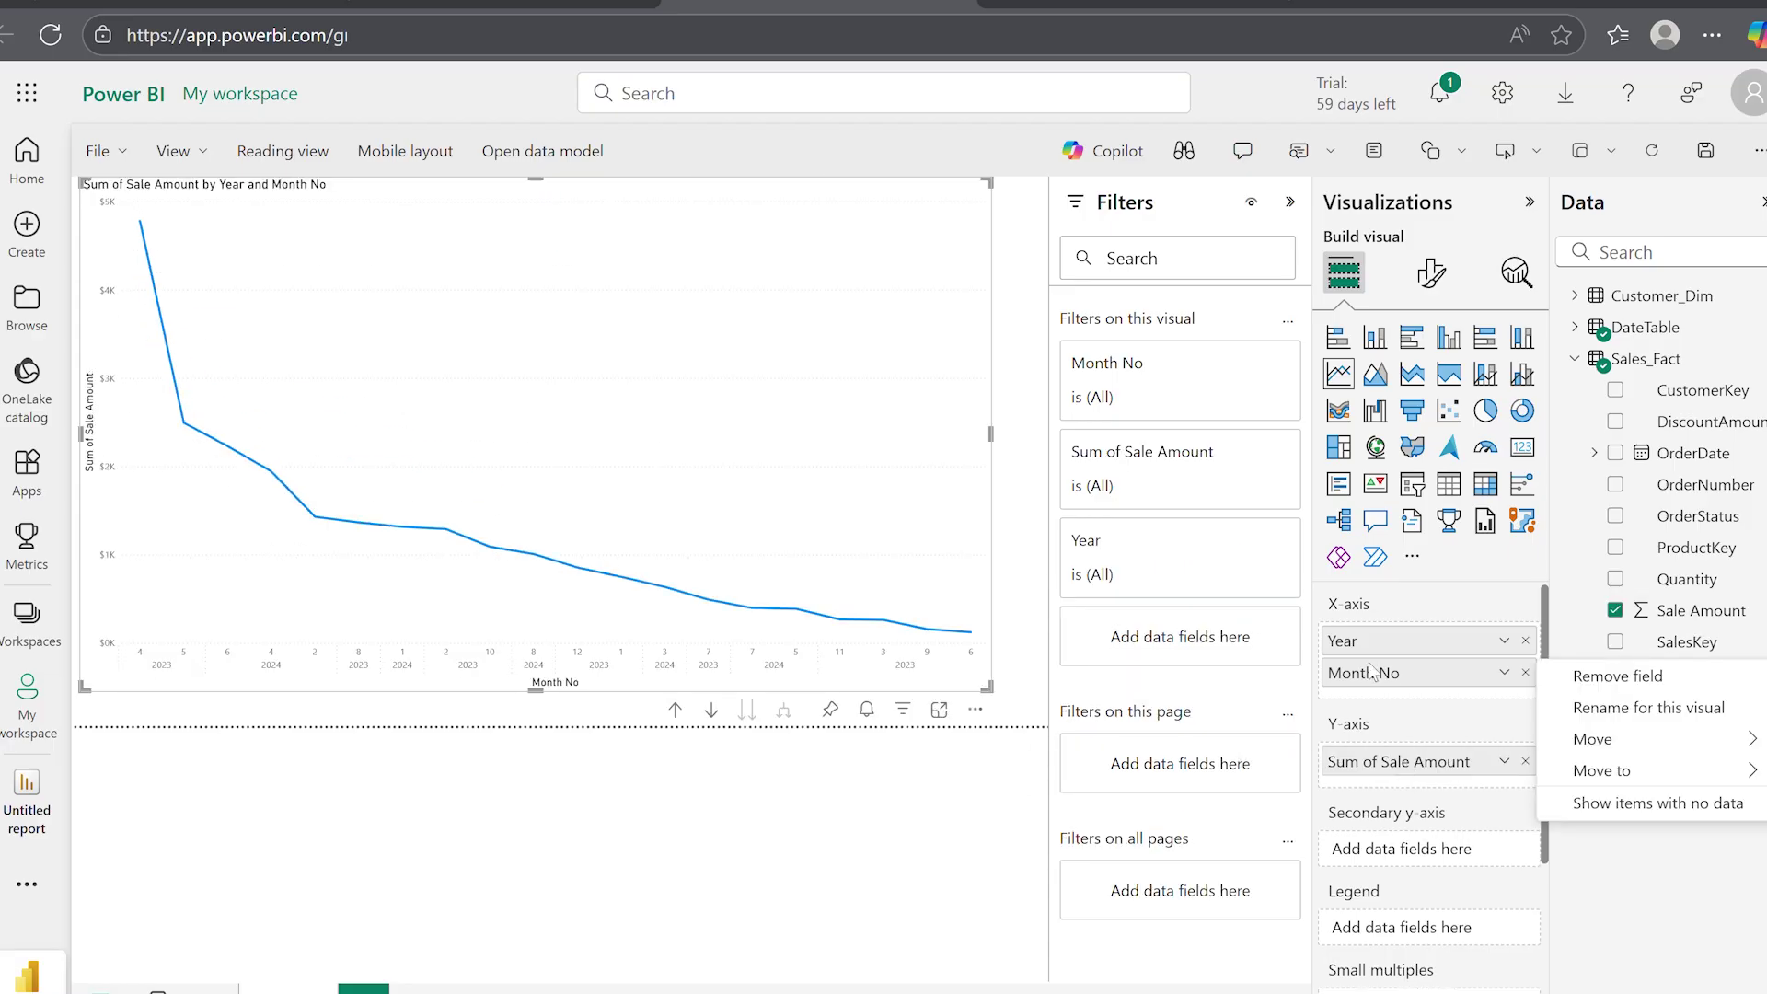
{"action": "left_click", "coordinate": [1583, 802]}
Step: Sort the chart axis by Year Month No in ascending order
{"action": "left_click", "coordinate": [975, 225]}
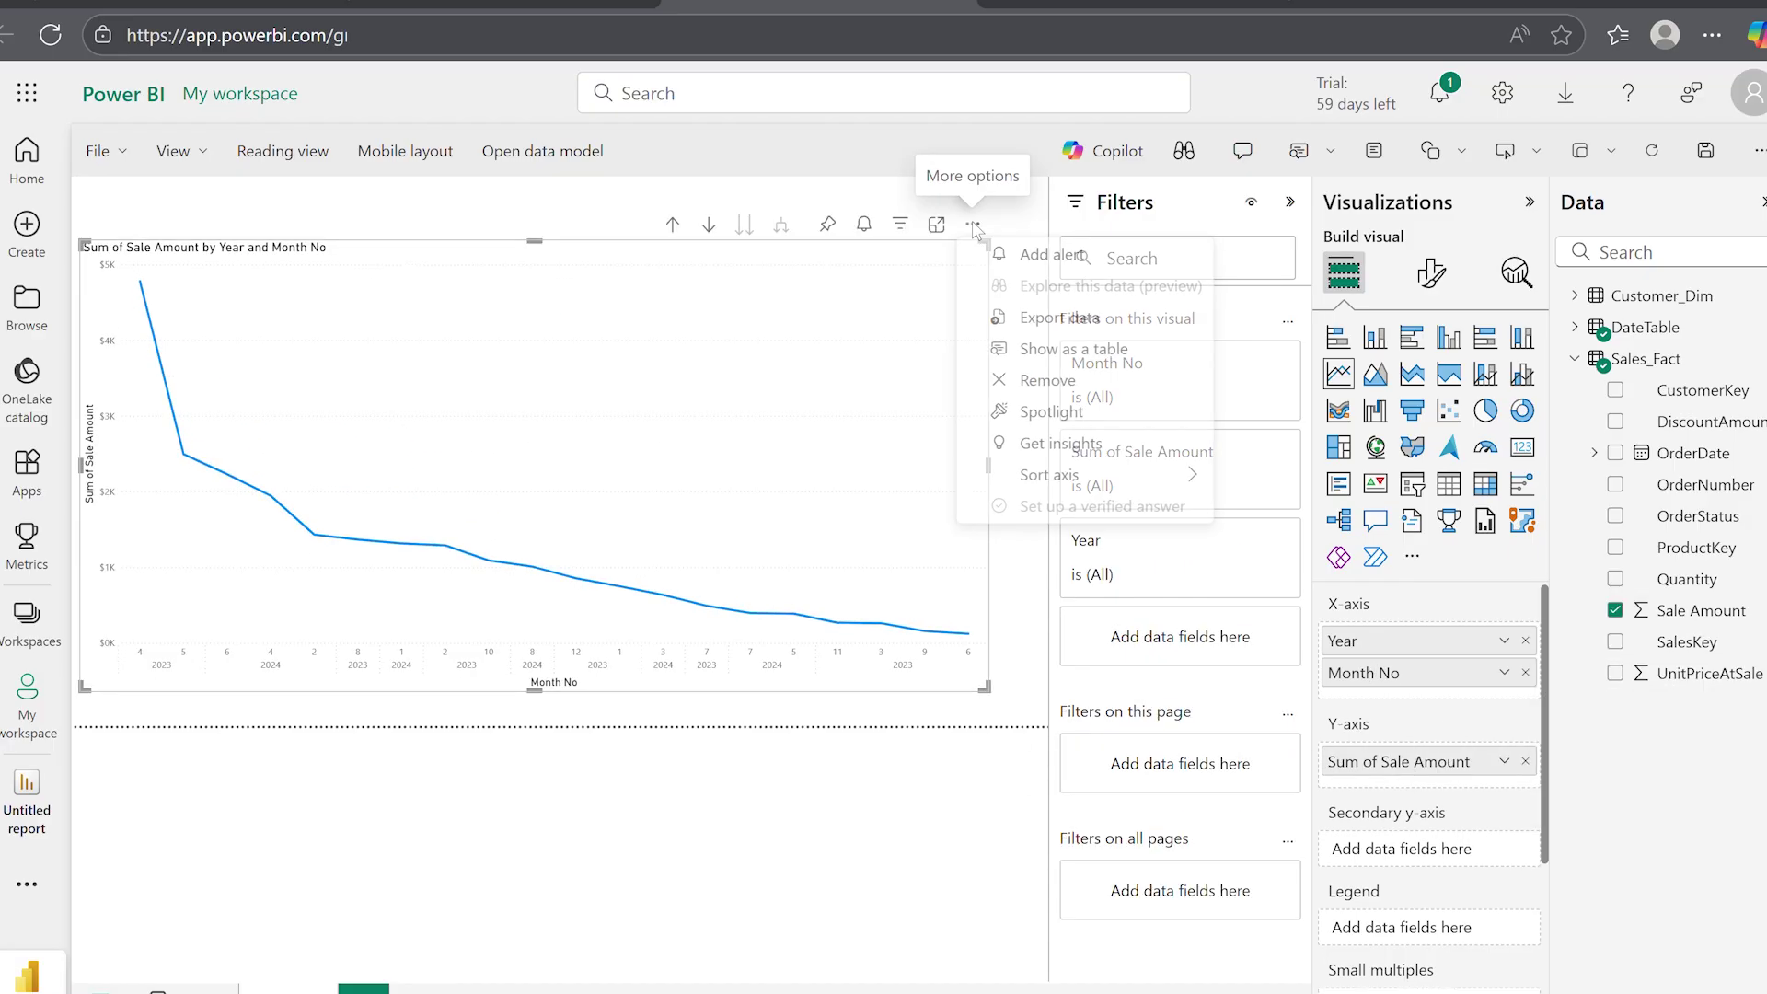
{"action": "left_click", "coordinate": [1330, 475]}
{"action": "left_click", "coordinate": [975, 223]}
{"action": "left_click", "coordinate": [1330, 571]}
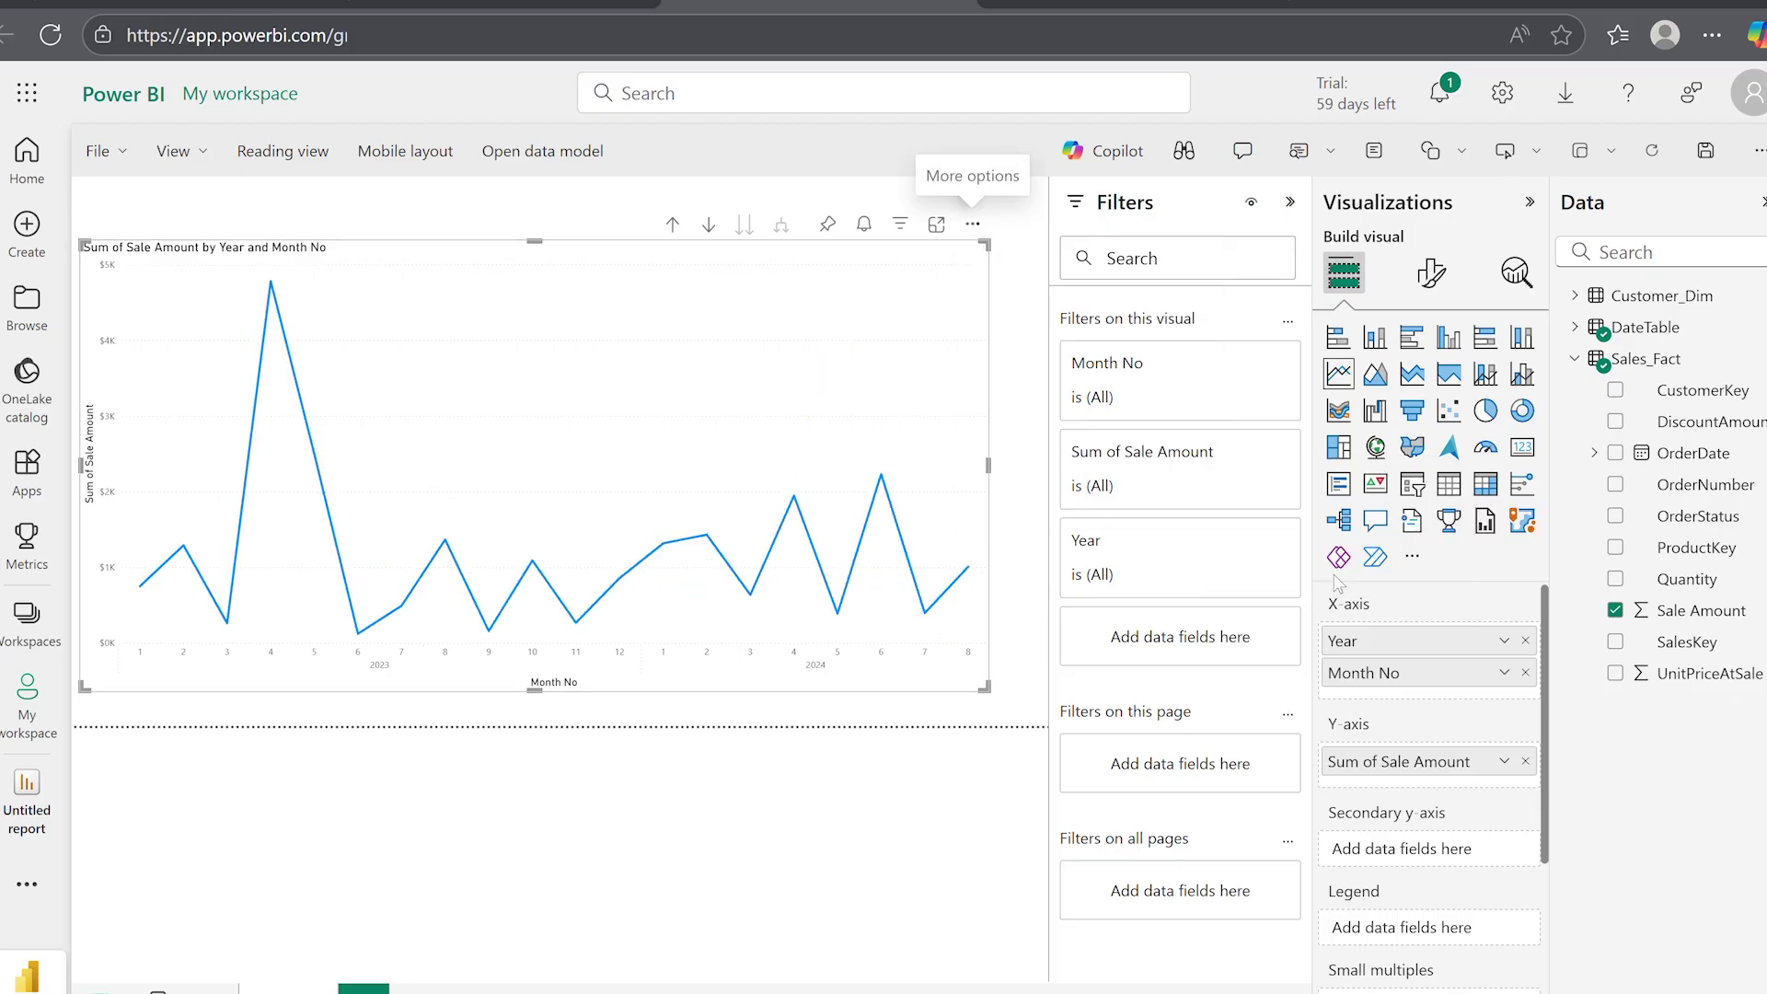
Step: Split the chart by Customer_Dim Country and show it as stacked columns
{"action": "left_click", "coordinate": [1575, 295]}
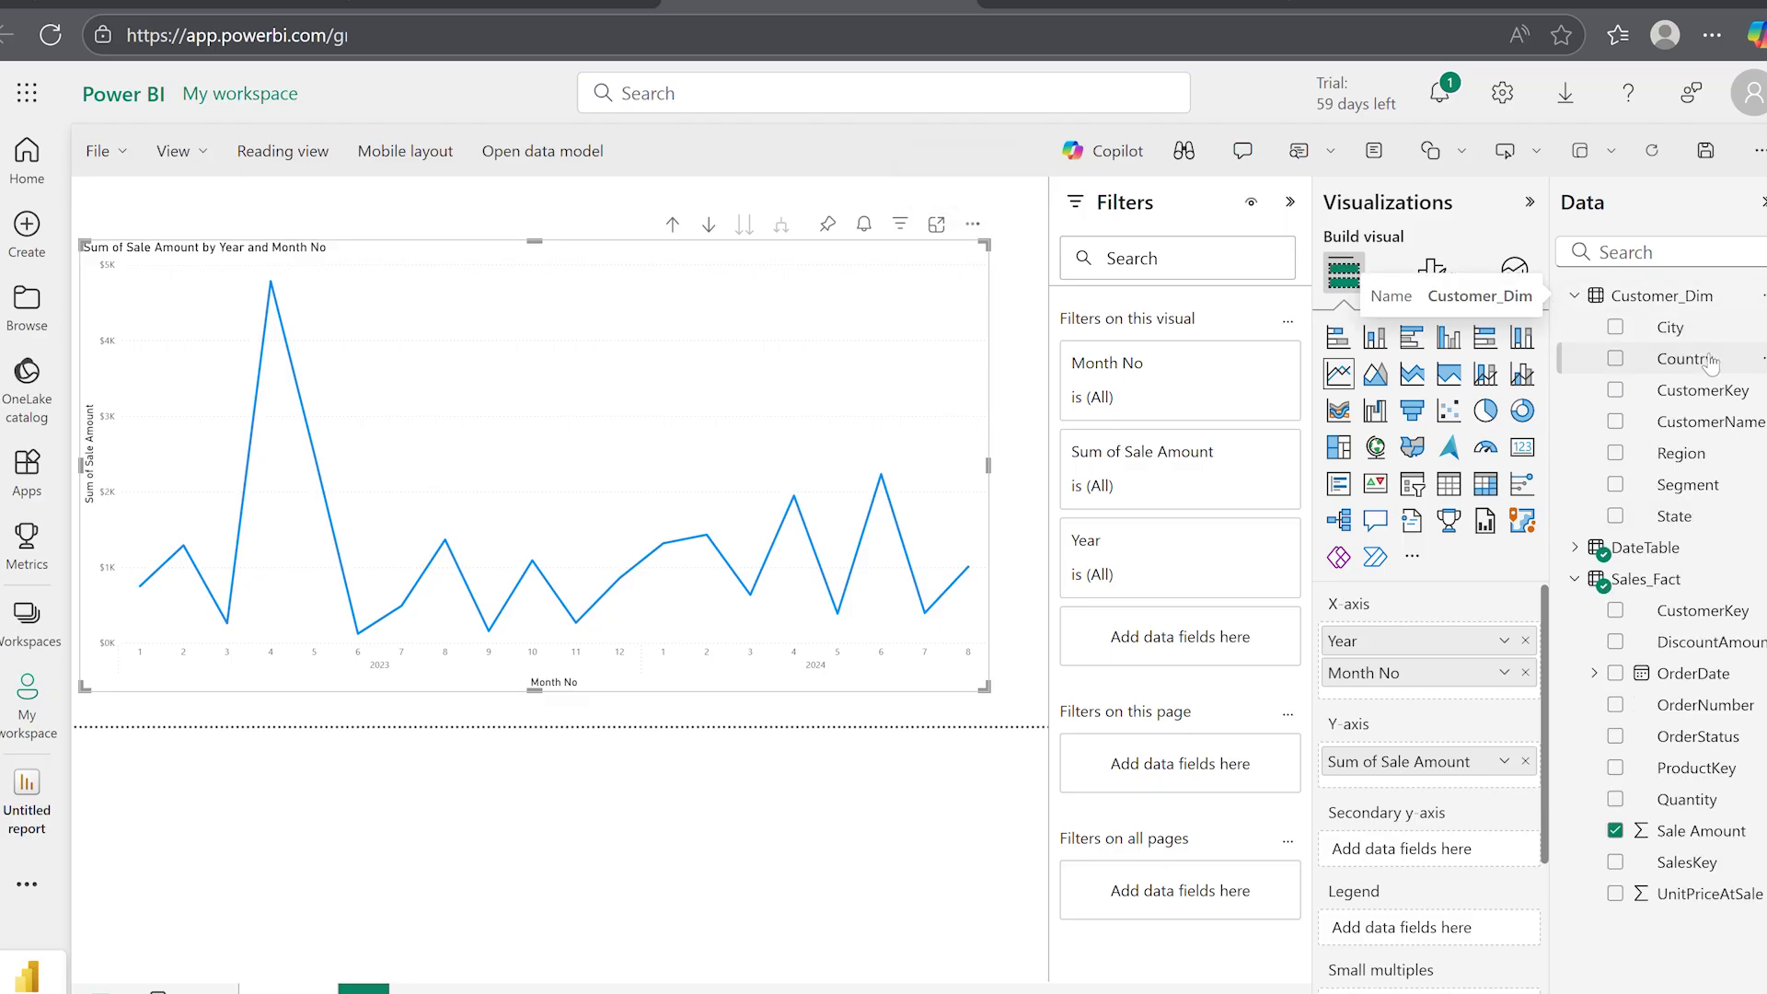
{"action": "left_click_drag", "start_coordinate": [1684, 359], "coordinate": [1401, 916]}
{"action": "left_click", "coordinate": [1380, 342]}
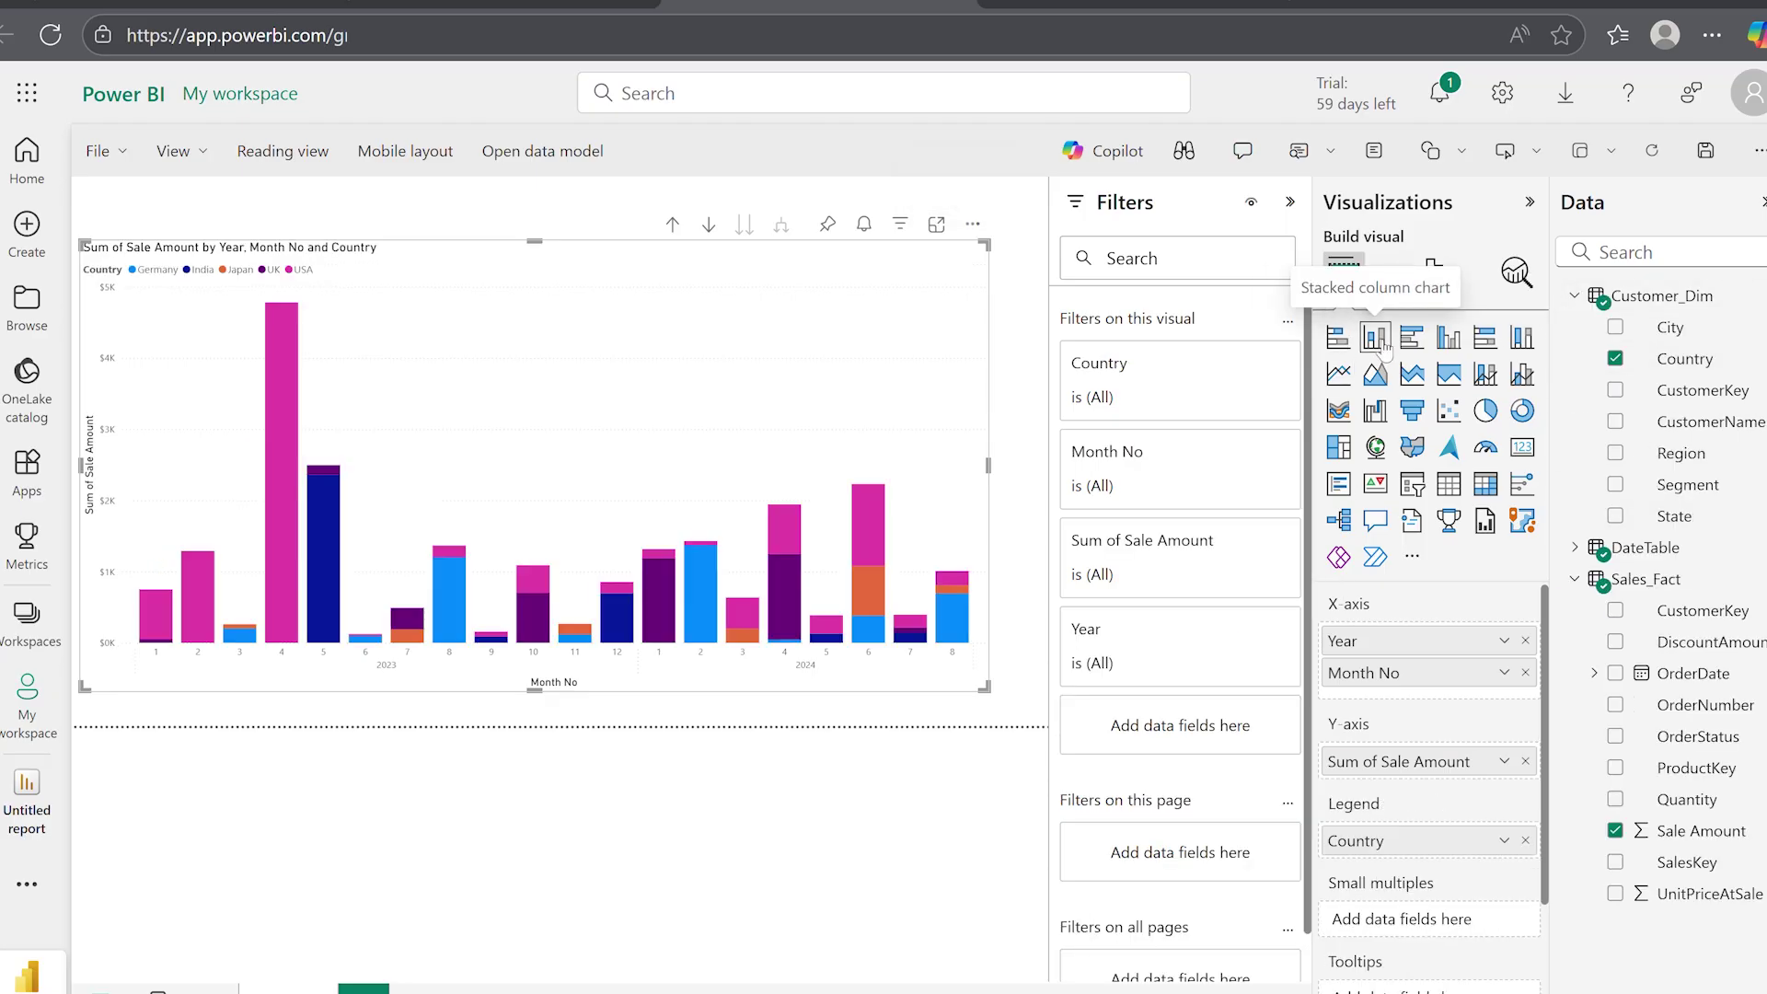